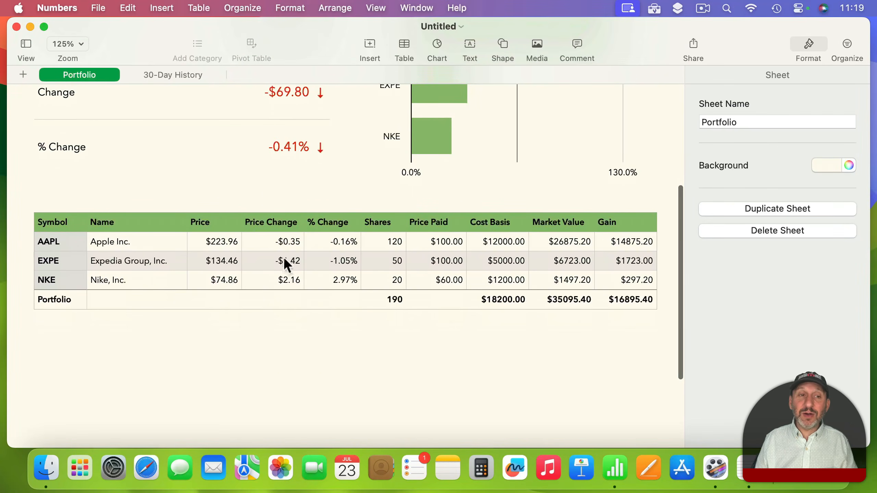
Look over the Portfolio sheet and open the 30-Day History sheet
scroll(265, 192, "up", 8)
left_click(162, 74)
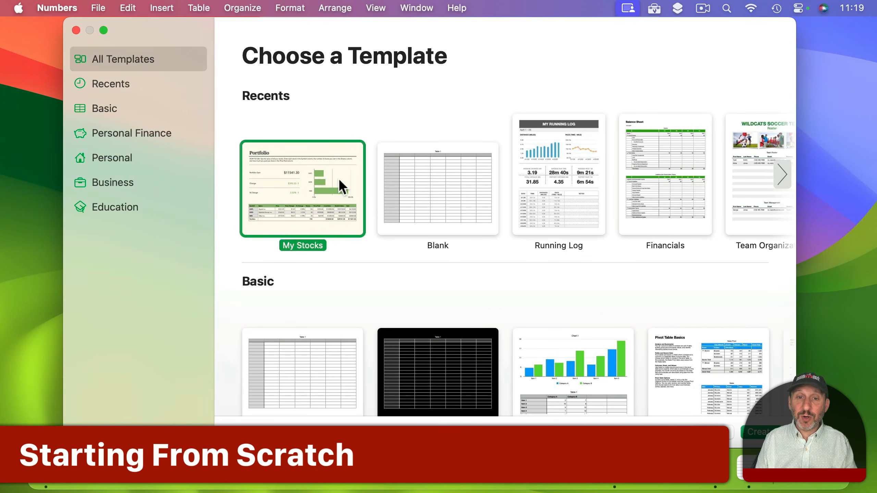
Create a new spreadsheet from the Blank template
left_click(425, 182)
double_click(435, 184)
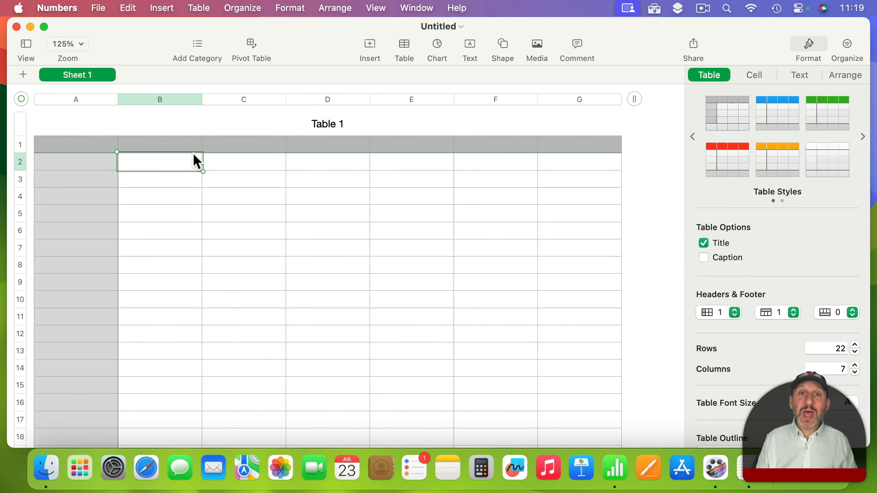
Enter the header Stock in cell A1 and the ticker symbol AAPL in A2
left_click(72, 145)
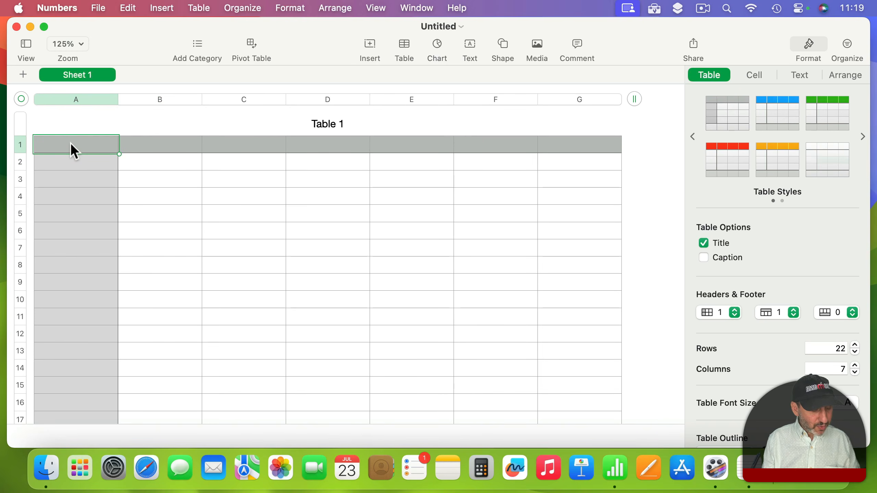
type("Stock")
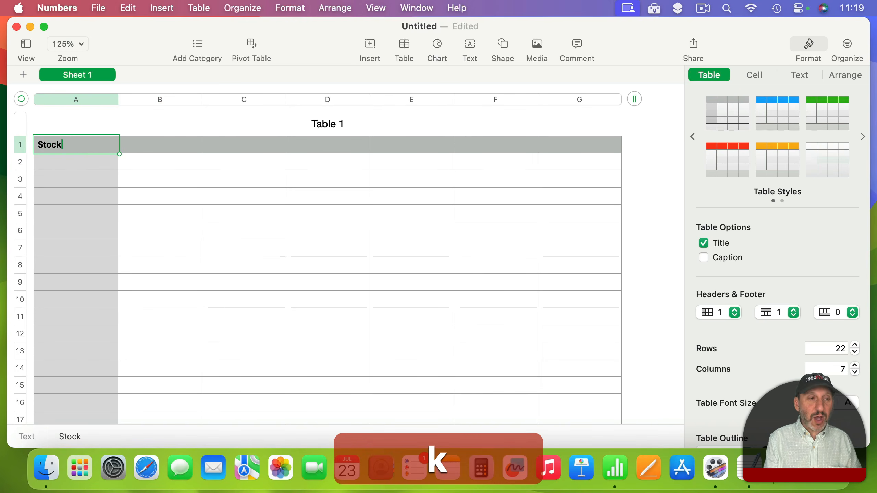
key("Return")
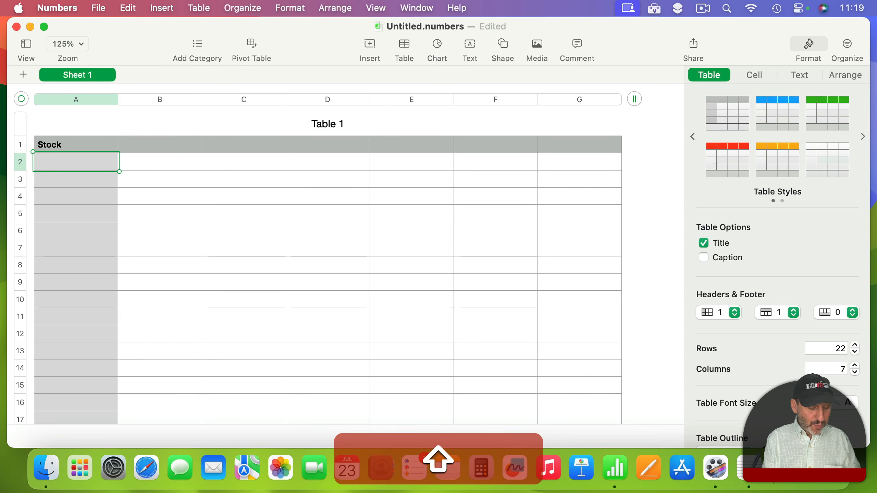
type("AAPL")
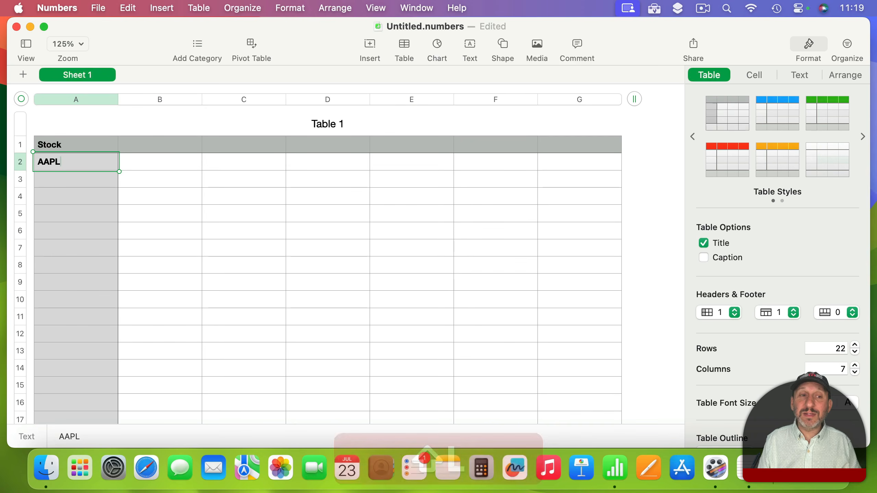
Enter the header Name in cell B1
left_click(171, 151)
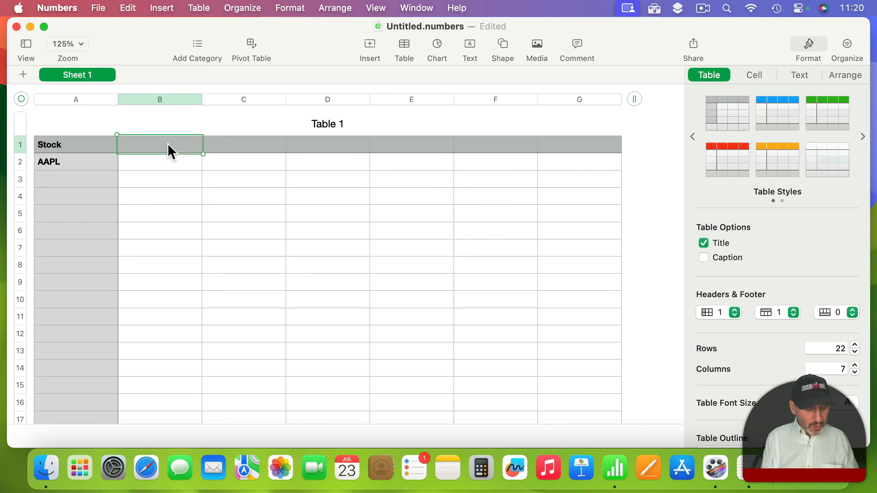
type("Name")
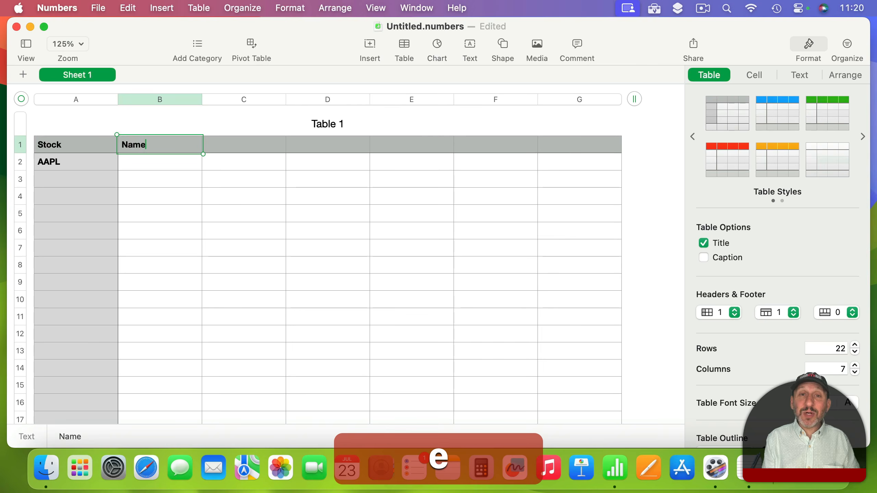
key("Return")
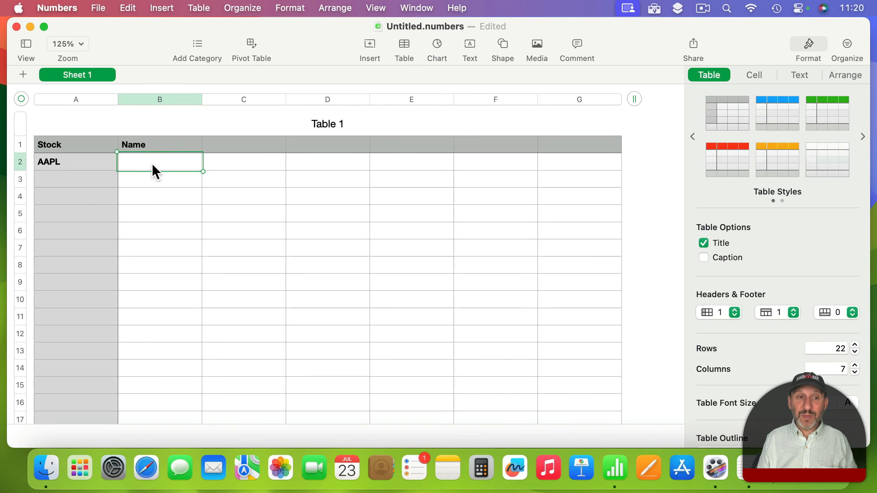
Start a formula in B2, search the function list for stock and read the STOCK function's description
key("equal")
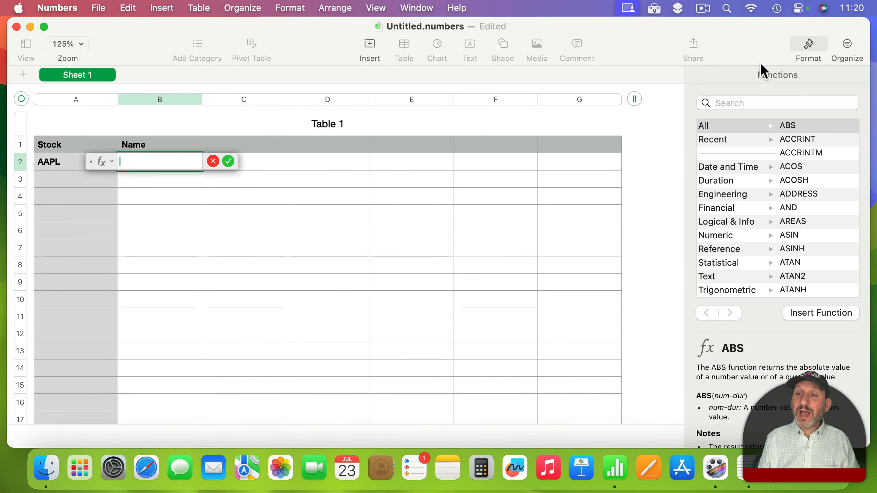
left_click(742, 101)
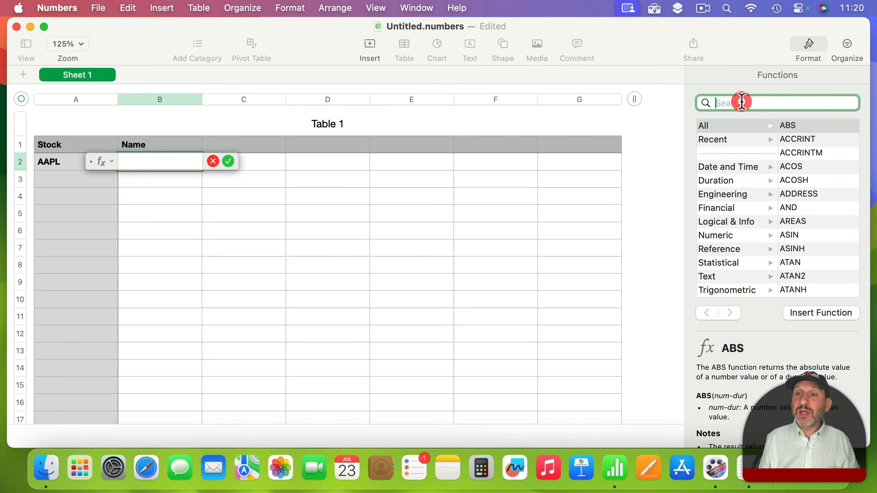
type("stock")
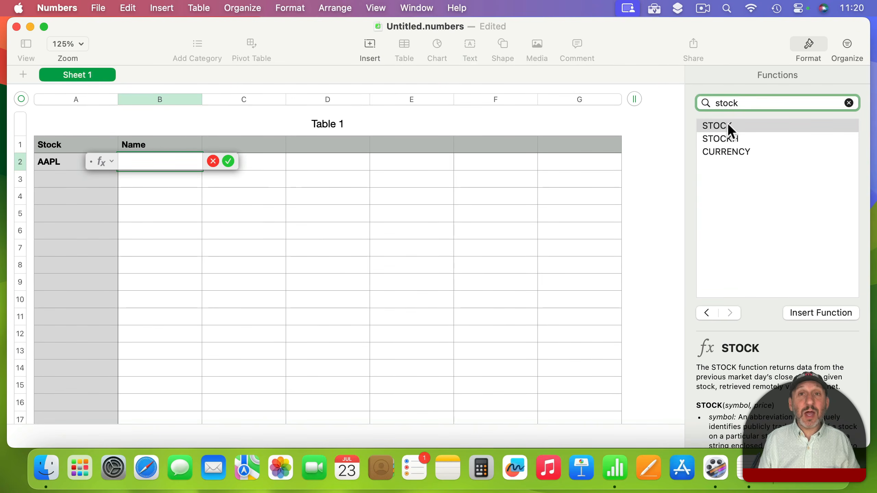
left_click(714, 125)
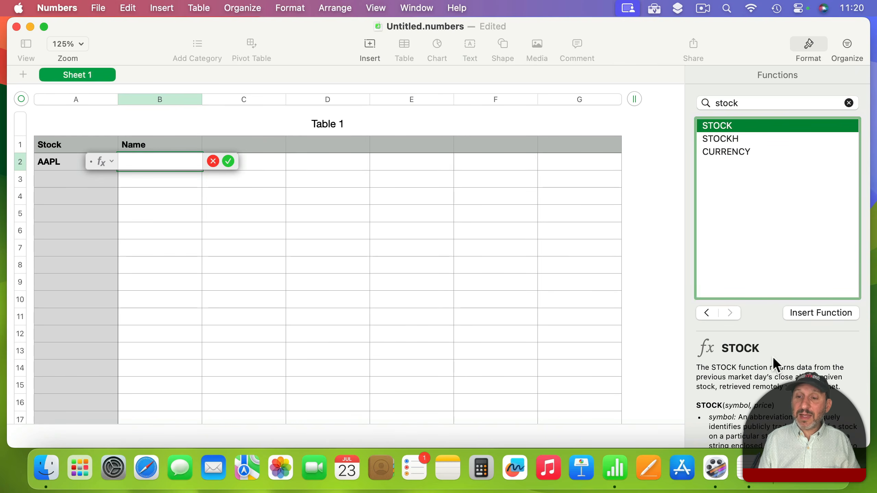
scroll(783, 393, "down", 3)
scroll(785, 396, "down", 5)
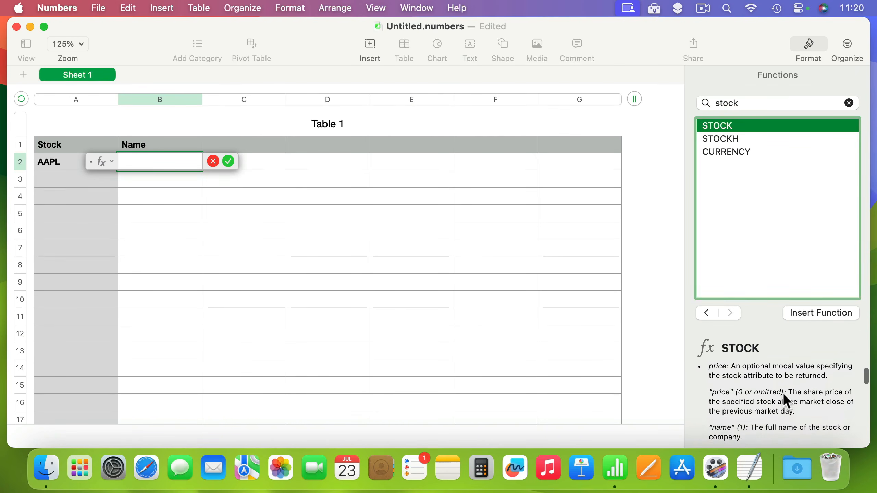
scroll(783, 393, "up", 8)
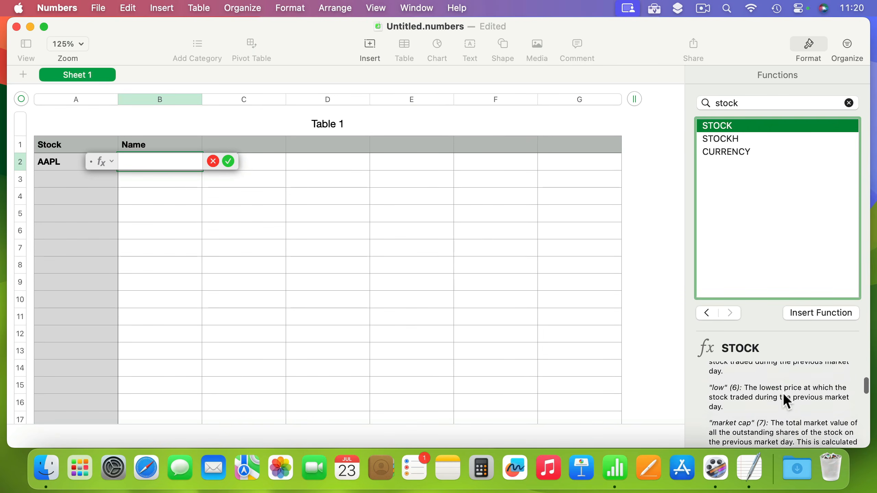
Enter a STOCK formula in B2 with cell A2 as the symbol and name (1) as the returned attribute
left_click(141, 162)
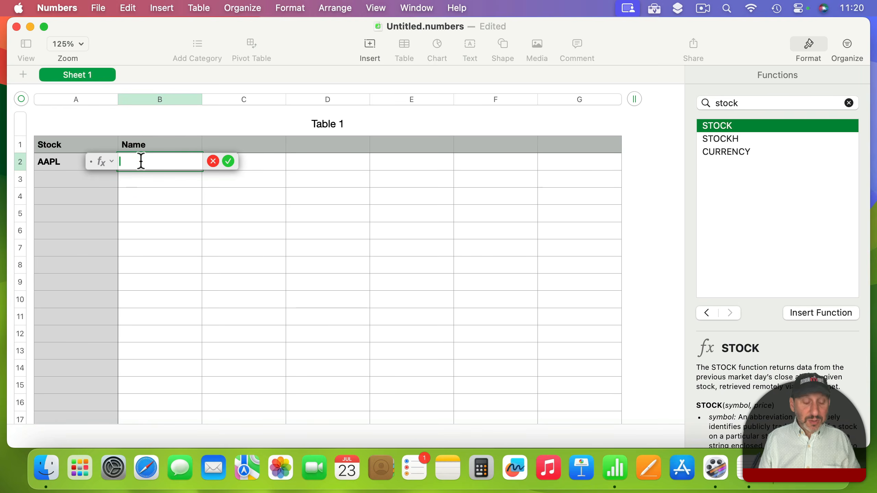
type("STOCK")
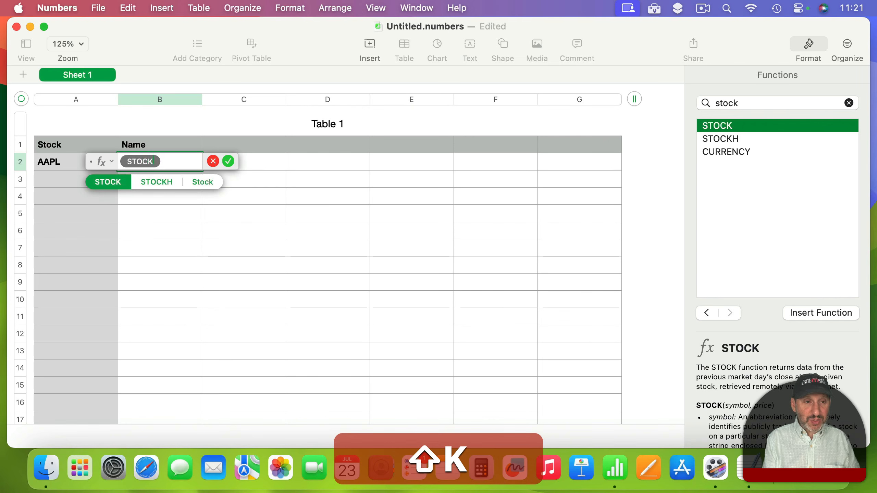
left_click(107, 182)
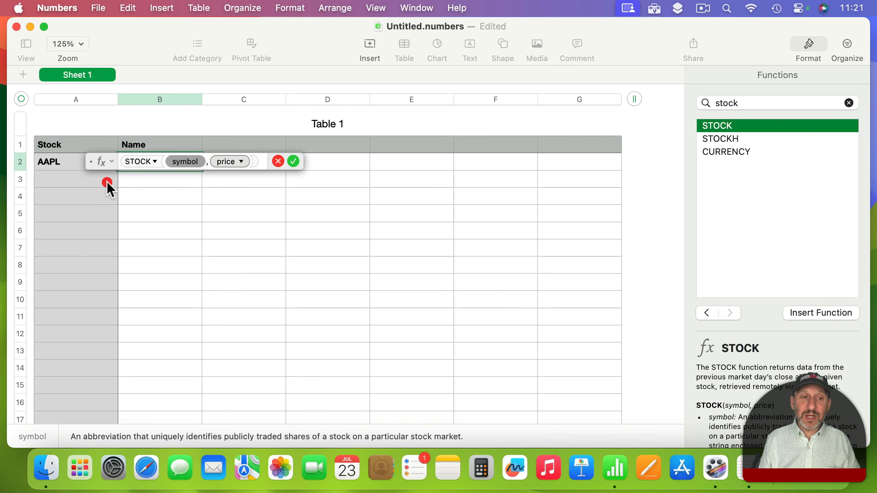
left_click(183, 163)
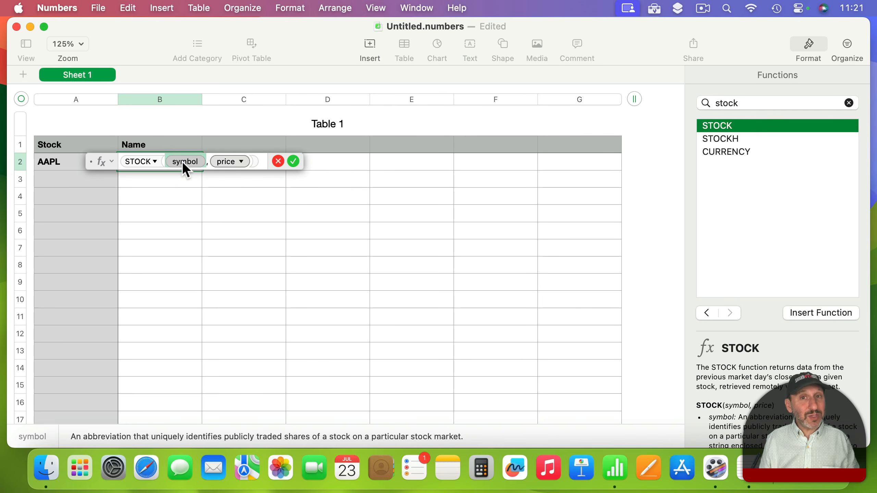
left_click(57, 161)
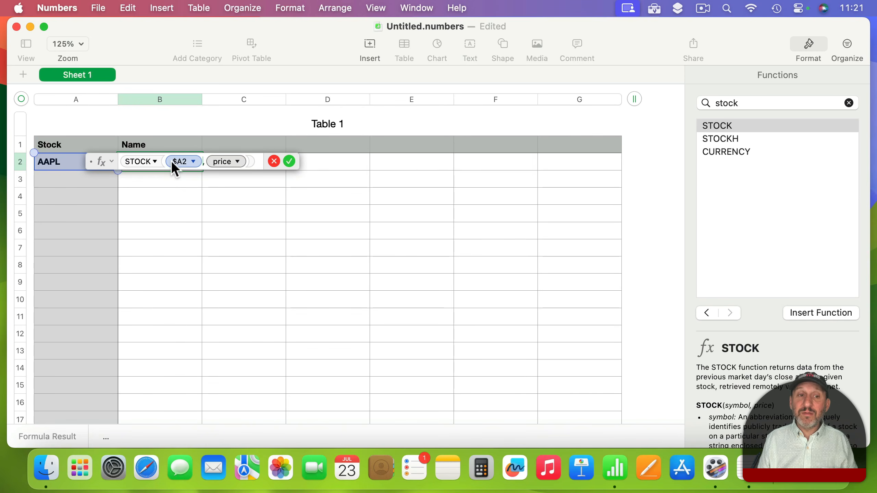
left_click(240, 162)
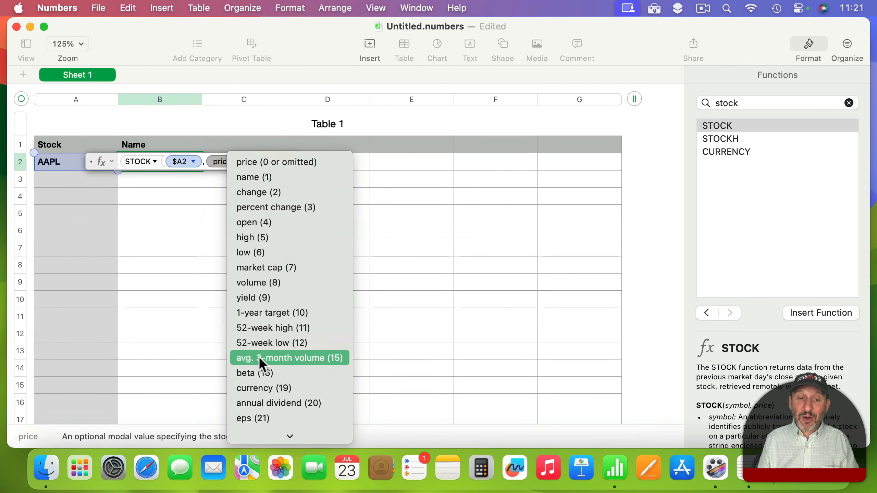
left_click(260, 178)
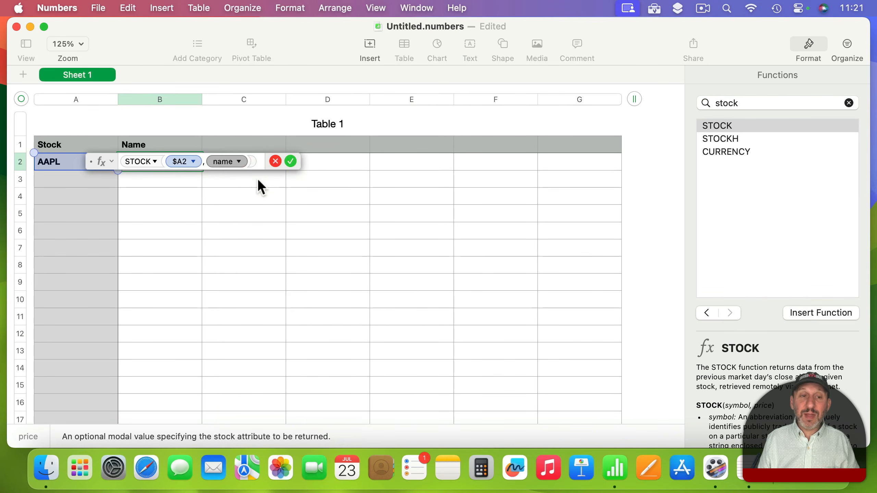
left_click(291, 162)
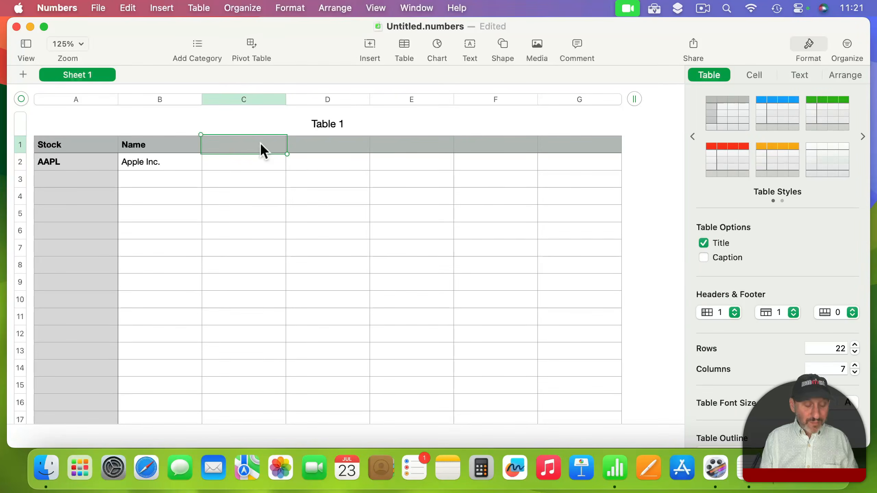
Add the header Purchase Date in cell C1 and enter 5/1/2023 as the AAPL date in C2
type("P")
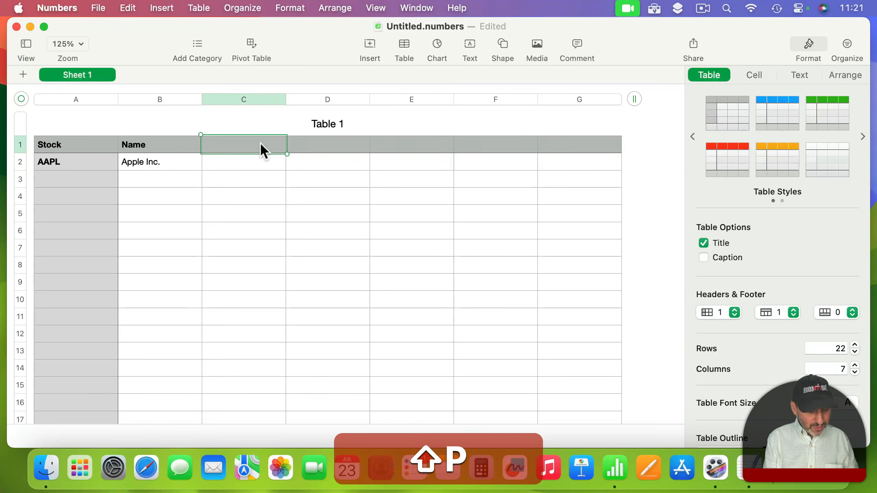
type("urchase Date")
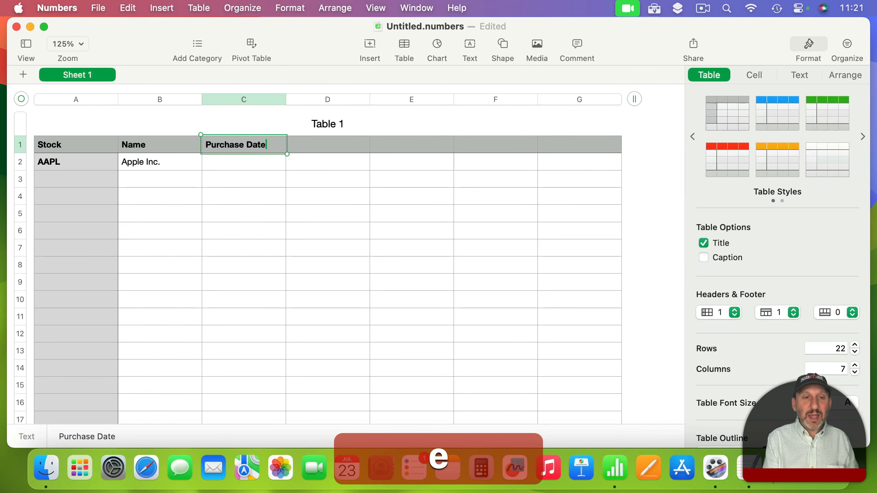
key("Return")
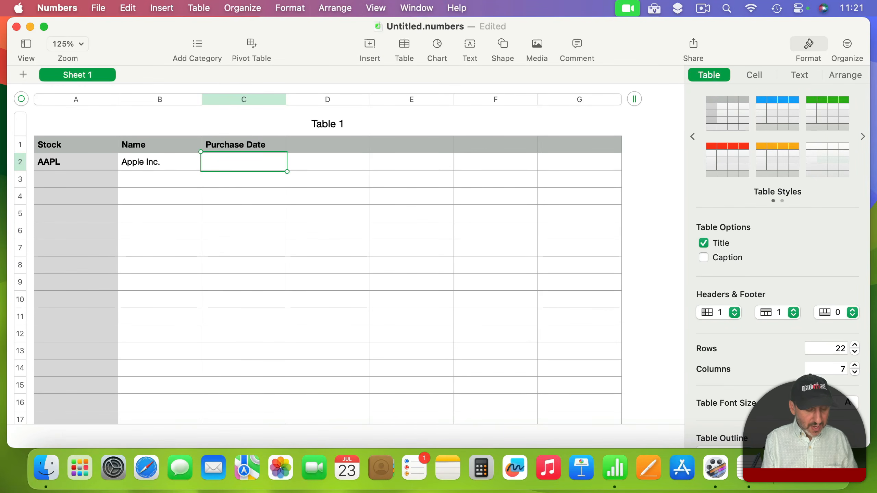
type("5/")
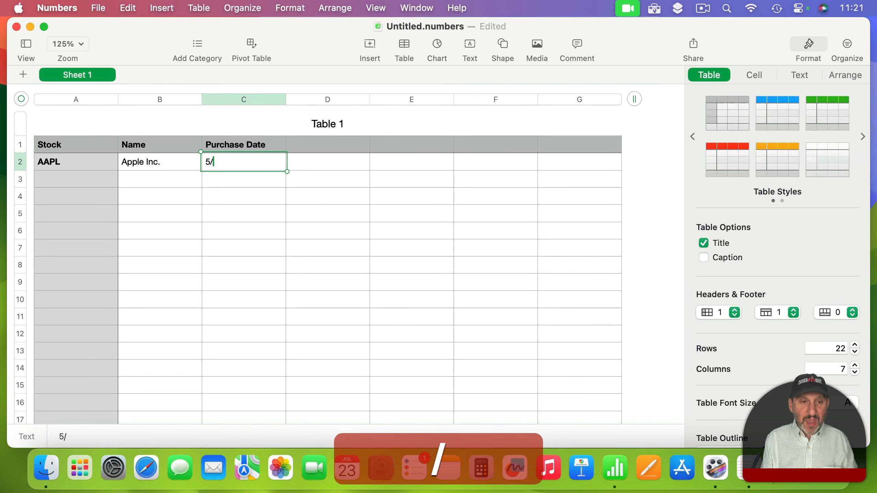
type("1/2023")
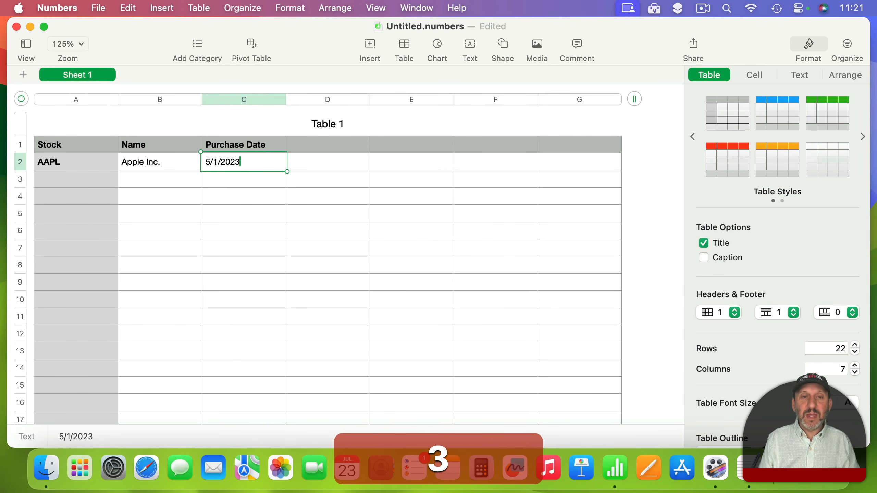
key("Tab")
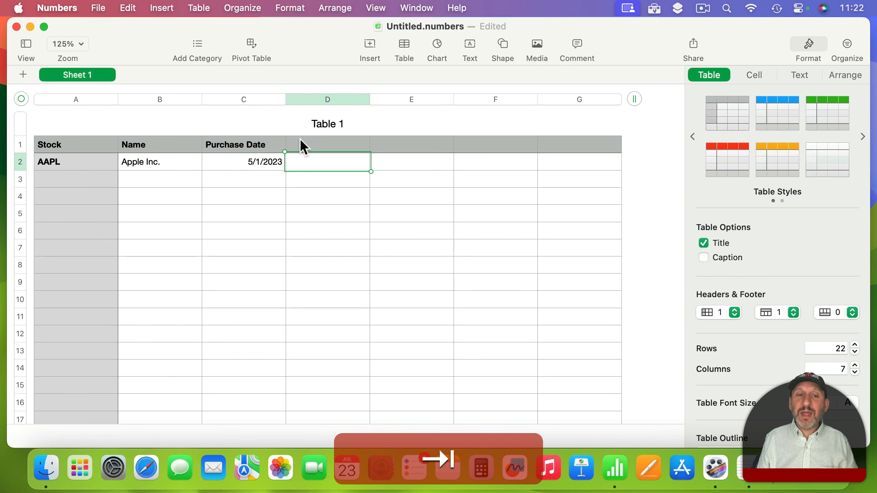
Add the header Purchase Amount in cell D1 and enter 100 for AAPL in D2
left_click(330, 141)
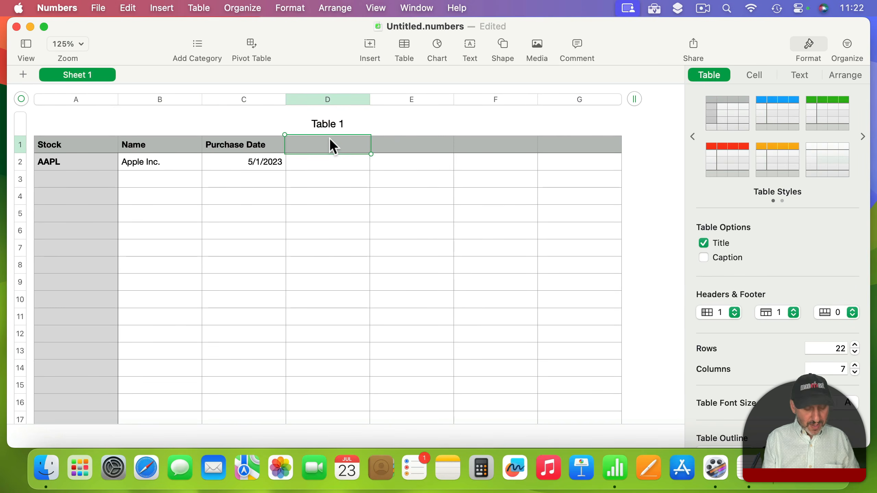
type("Purchase A")
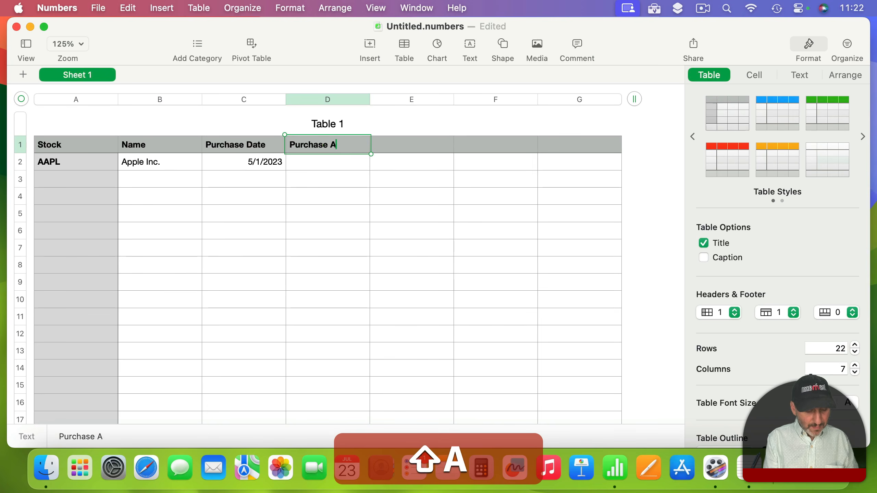
type("mount")
key("Return")
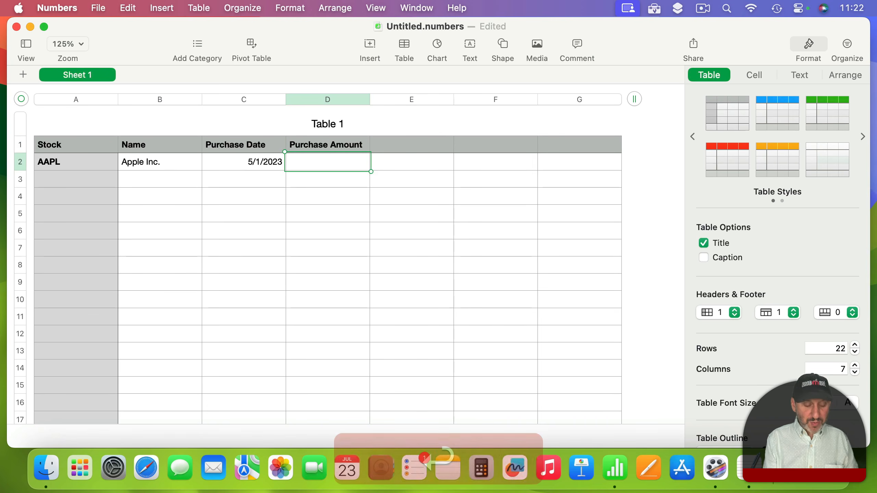
type("100")
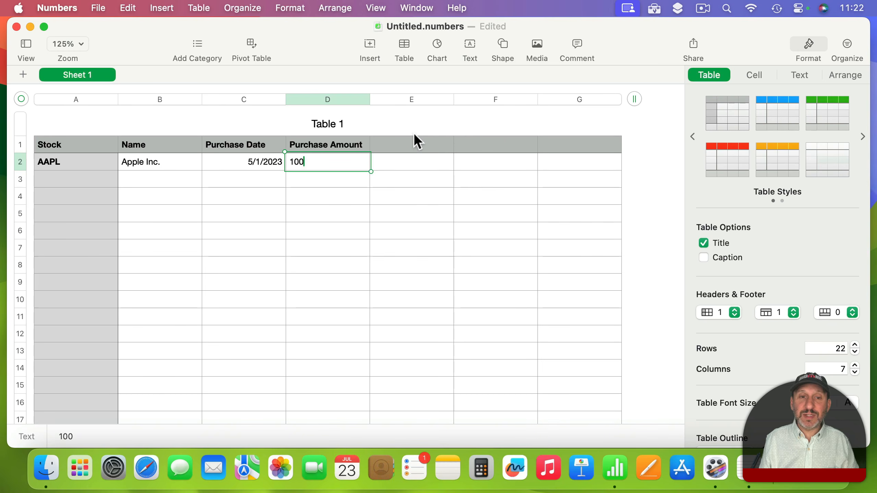
Add the header Purchase Price in cell E1 and enter 100 as the AAPL price in E2
left_click(405, 149)
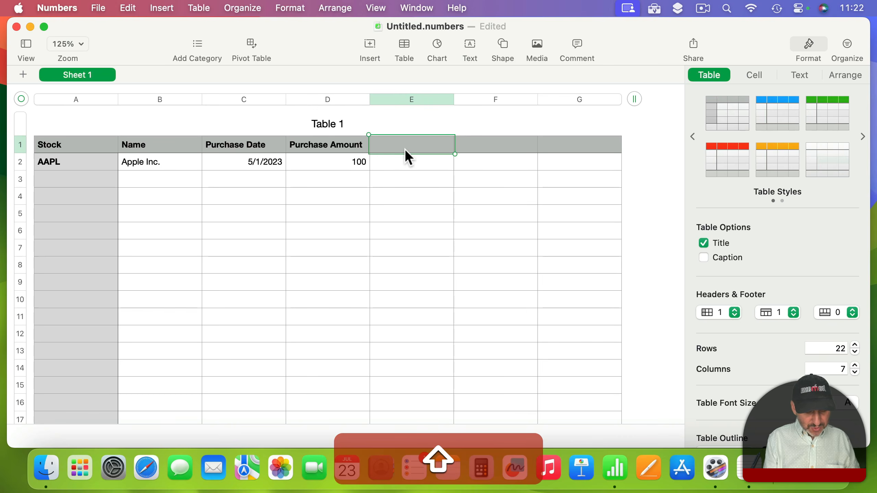
type("Purchase Price")
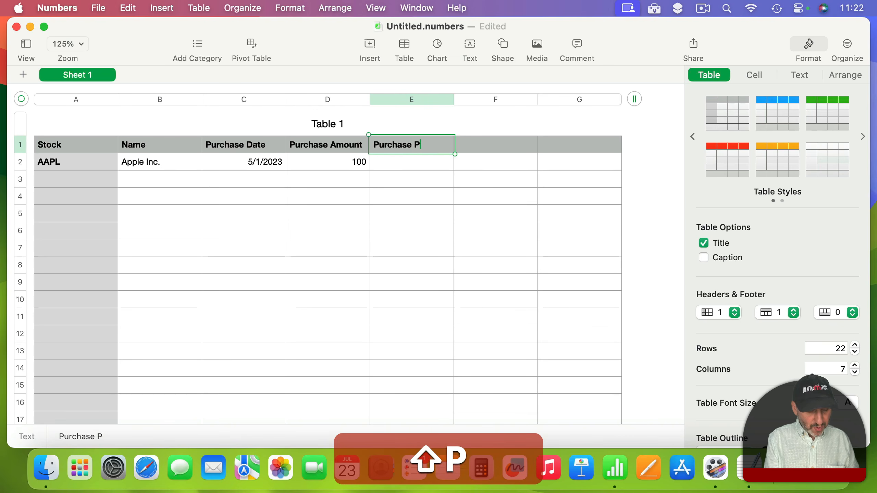
left_click(411, 160)
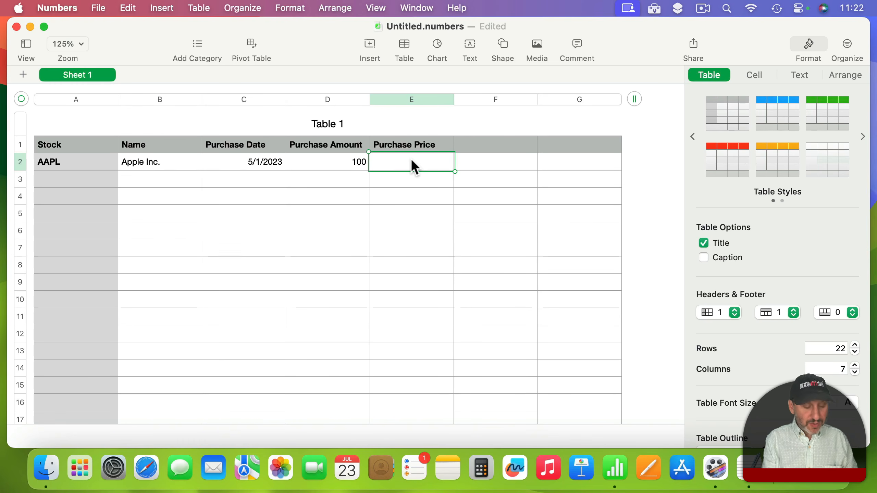
type("100")
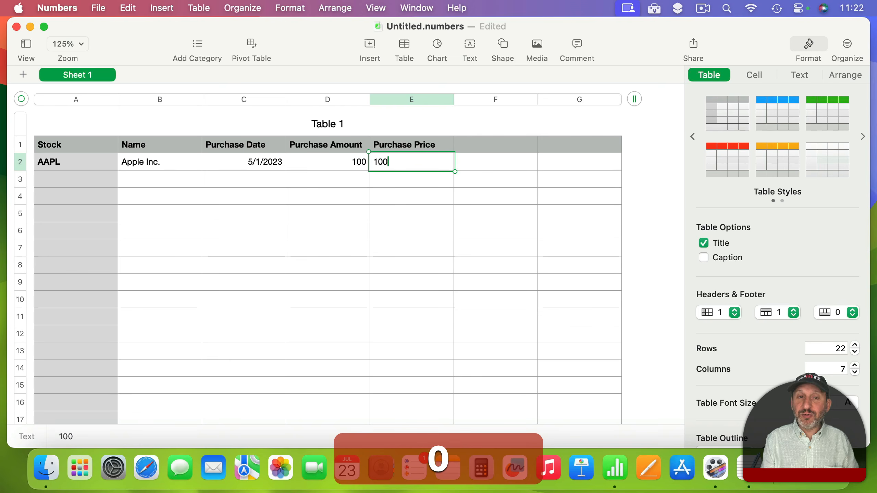
key("Return")
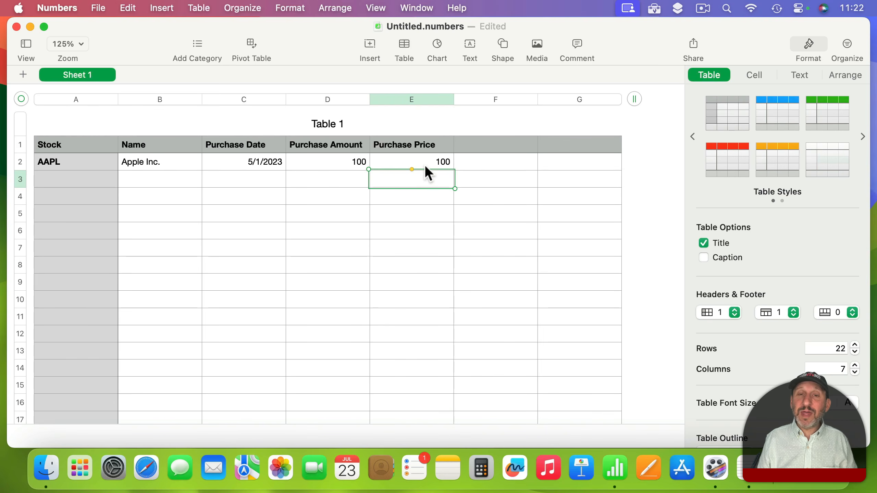
Add the header Purchase Value in cell F1
left_click(488, 144)
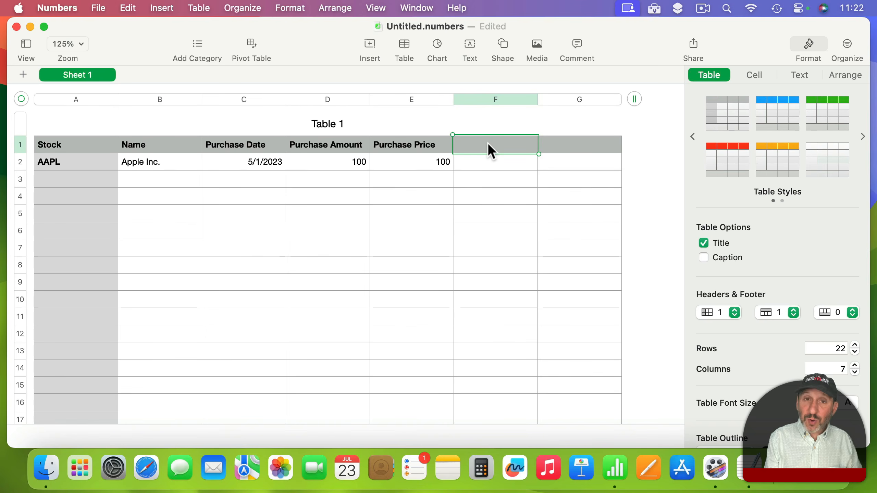
type("Purcha")
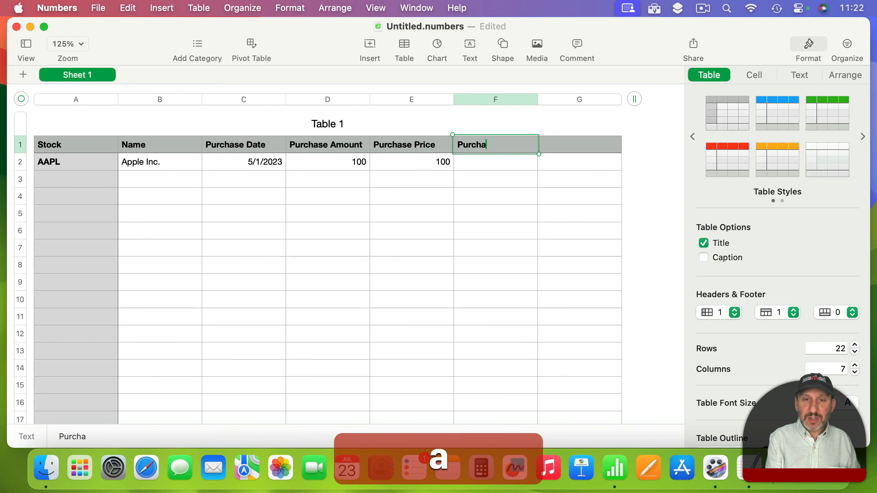
type("se Value")
key("Return")
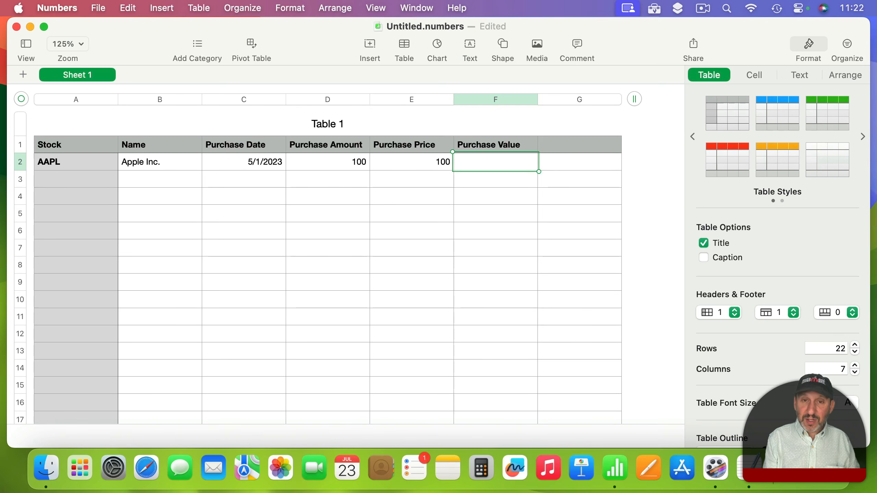
Enter a formula in F2 that multiplies the purchase amount in D2 by the purchase price in E2
type("=")
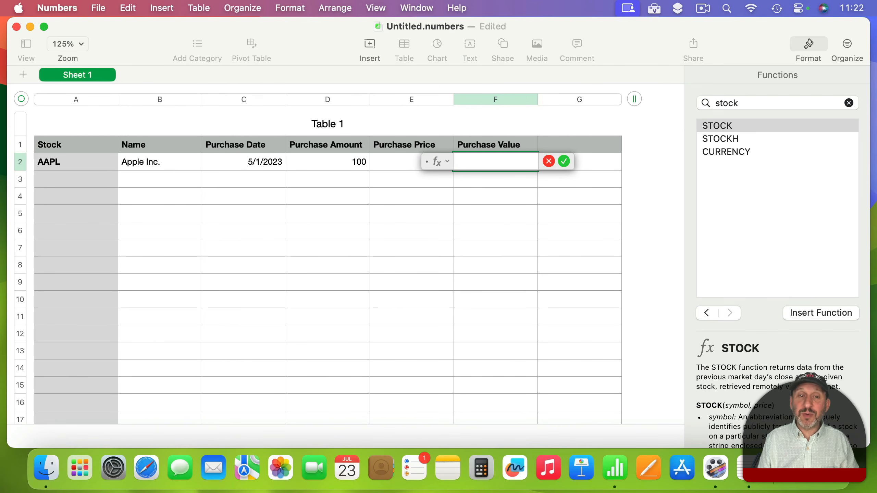
left_click(312, 161)
type("*")
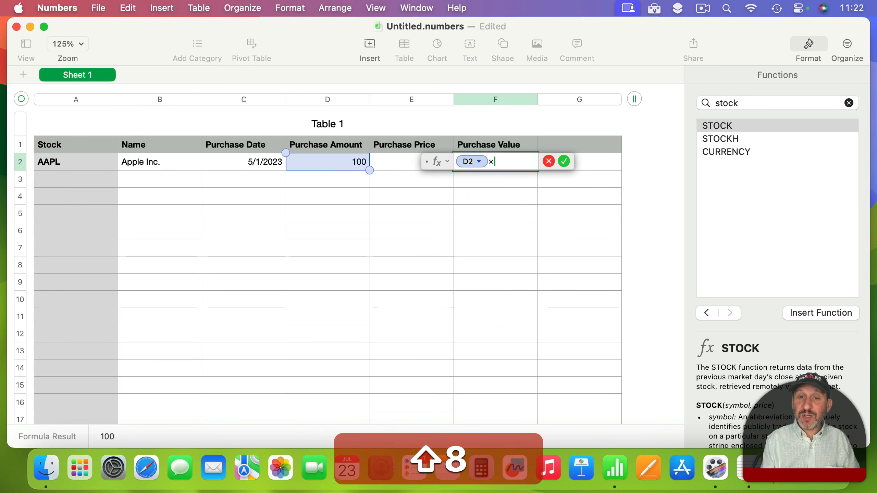
left_click(395, 163)
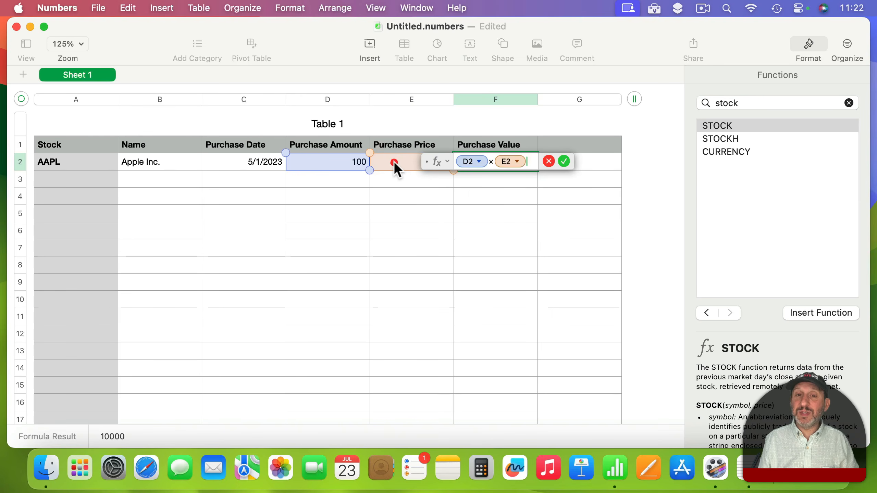
key("Return")
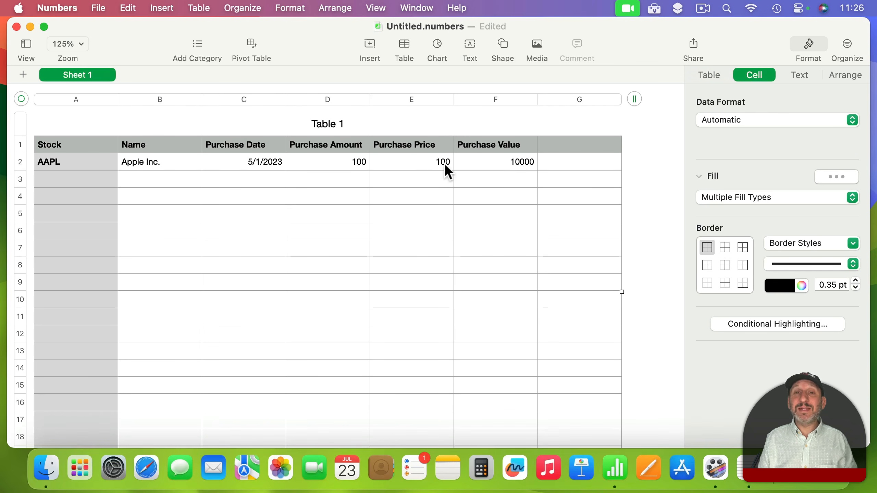
Format the Purchase Price and Purchase Value columns as Currency with 0 decimals and a thousands separator
left_click(413, 98)
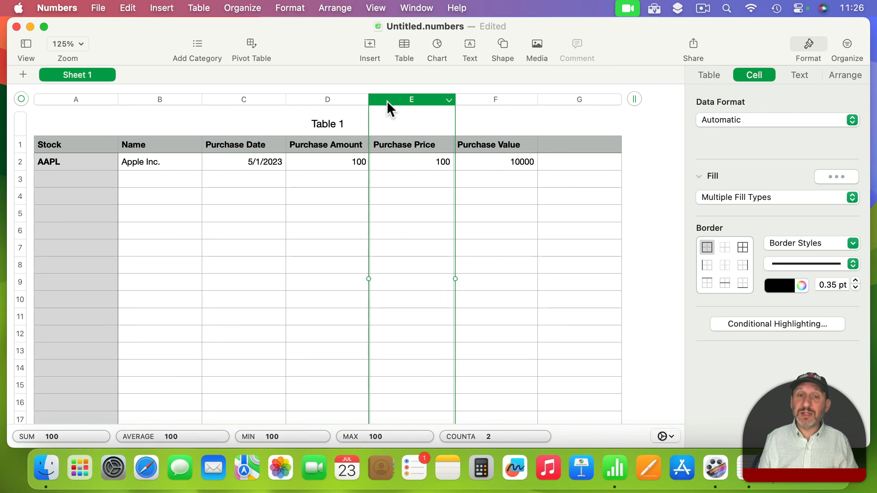
left_click(494, 98, "shift")
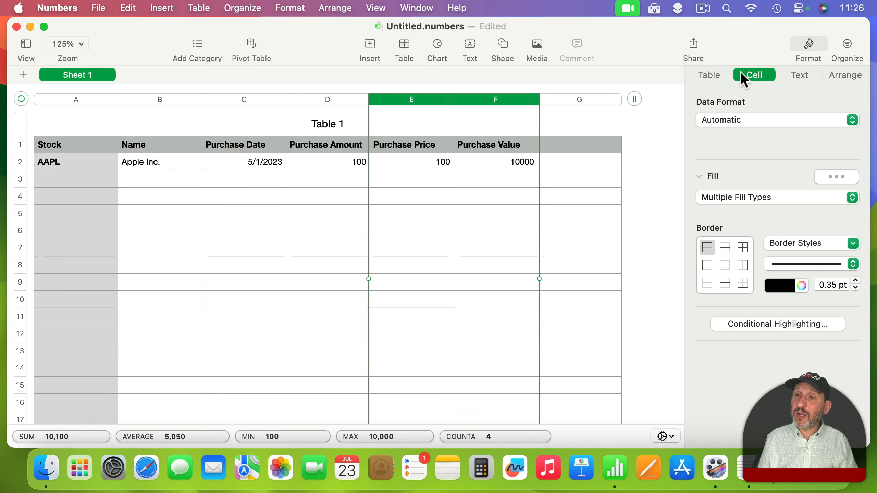
left_click(732, 124)
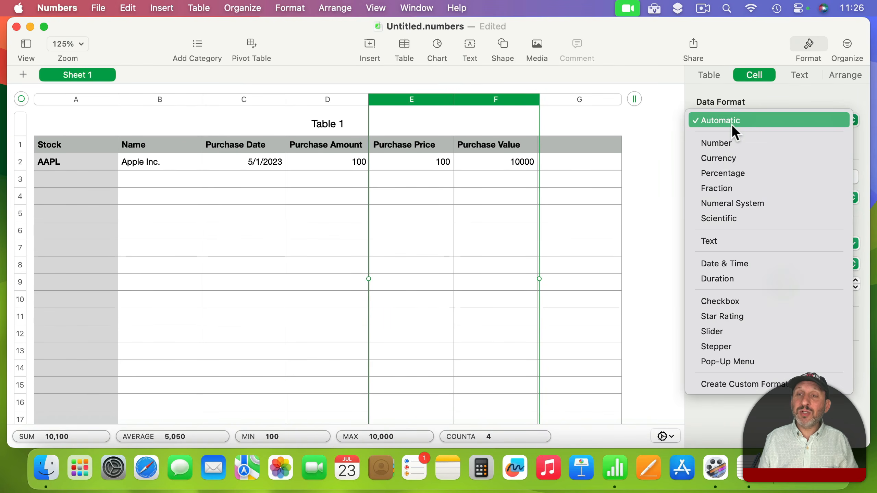
left_click(729, 155)
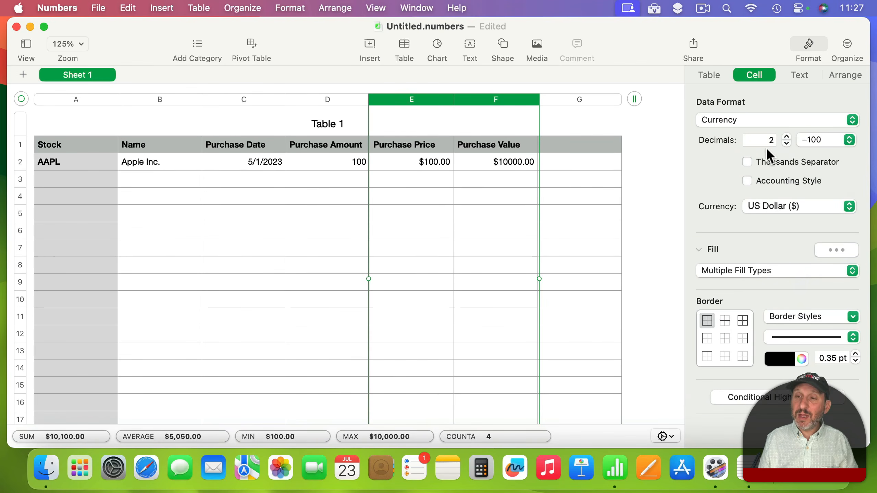
left_click(786, 143)
left_click(785, 143)
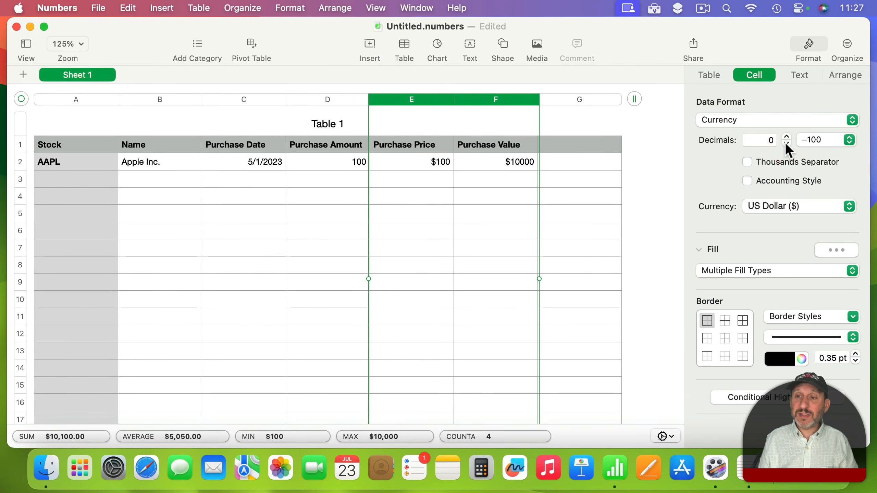
left_click(747, 162)
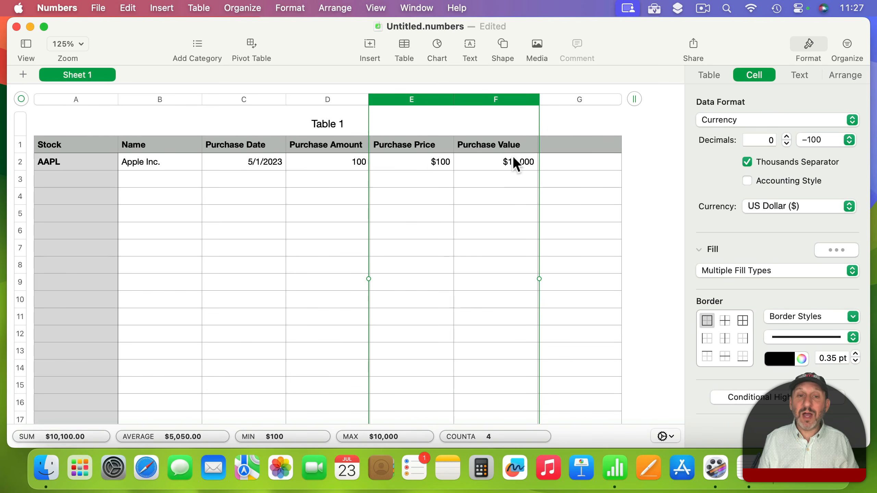
Add the header Current Price in cell G1
left_click(577, 99)
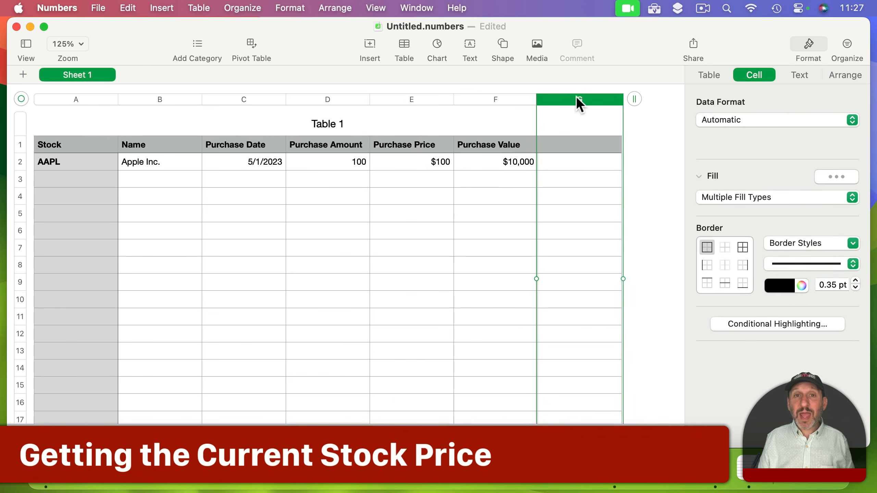
left_click(569, 146)
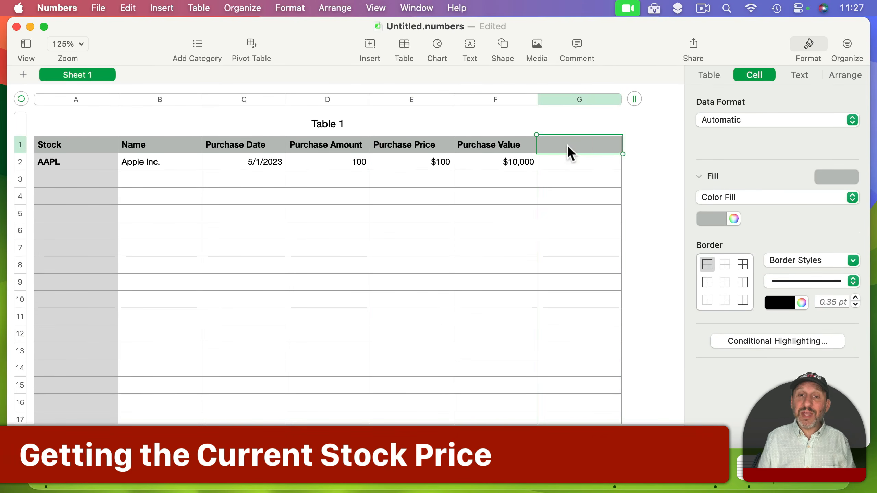
type("Current")
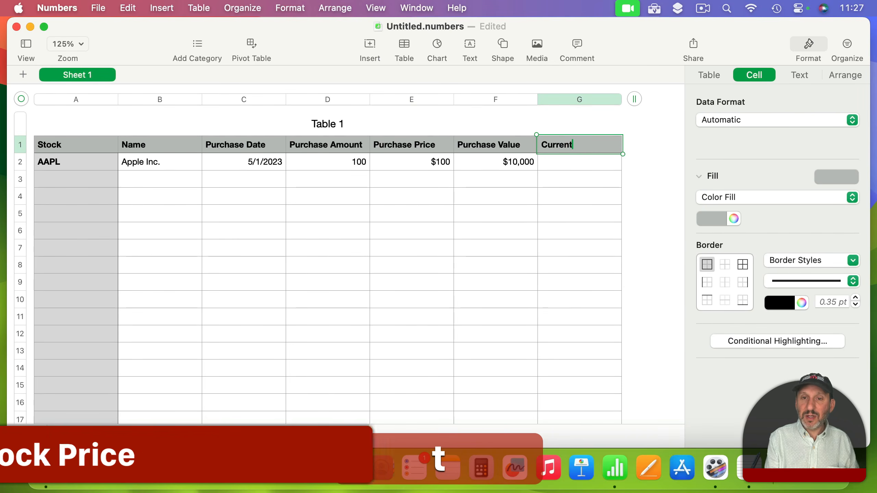
type(" Price")
key("Return")
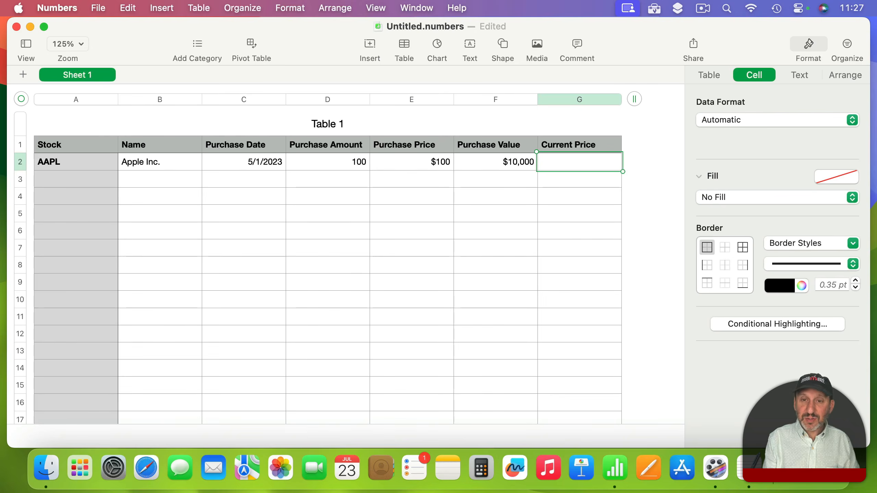
Enter a STOCK formula in G2 with cell A2 as the symbol and previous close (24) as the returned attribute
type("=ST")
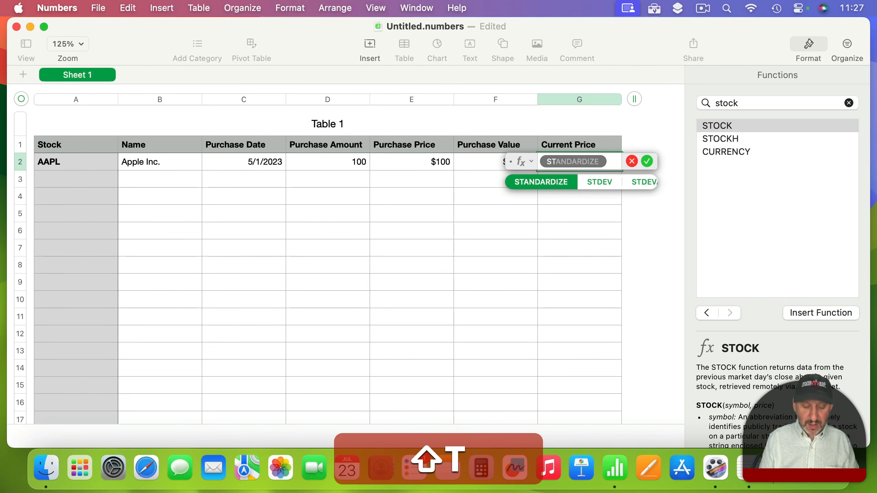
type("OCK")
left_click(536, 183)
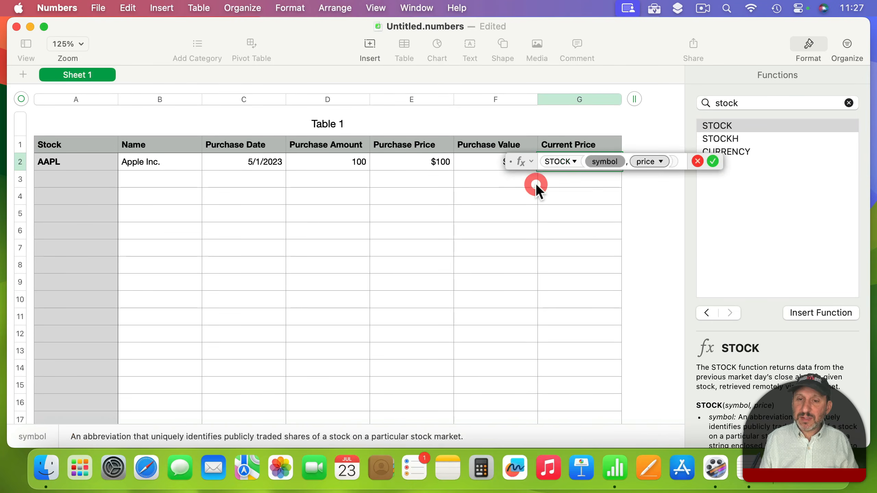
left_click(607, 161)
left_click(55, 162)
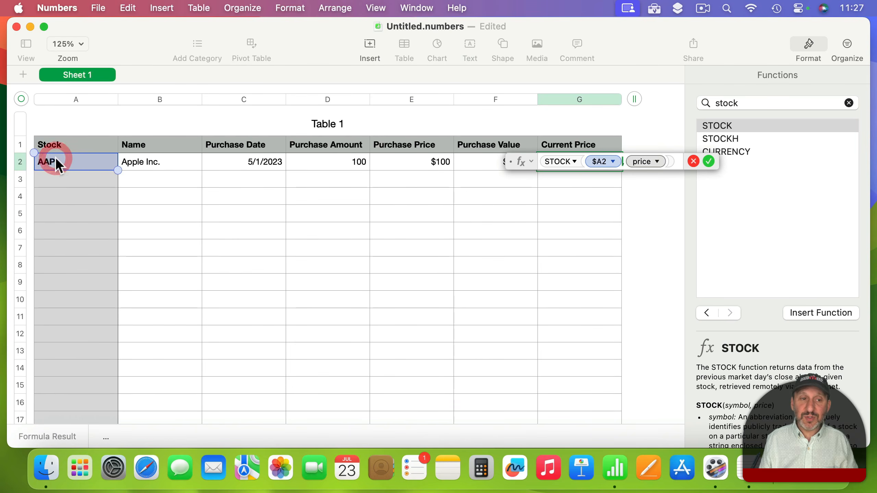
left_click(656, 162)
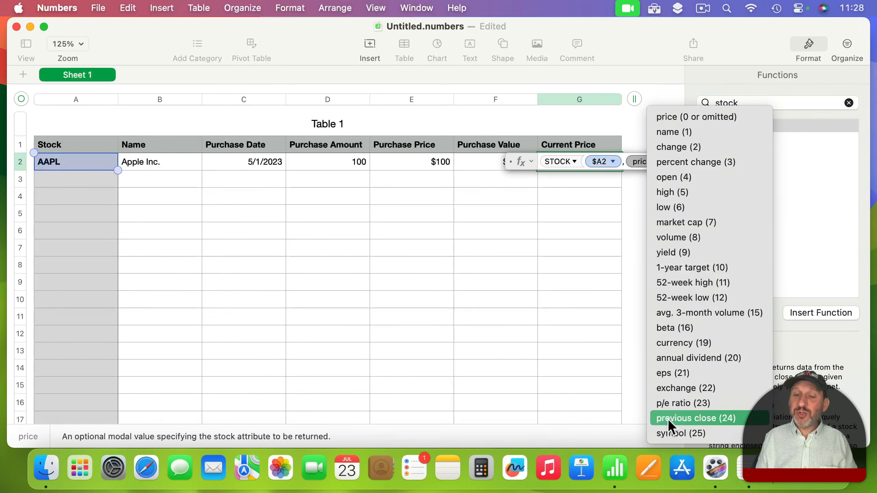
left_click(667, 419)
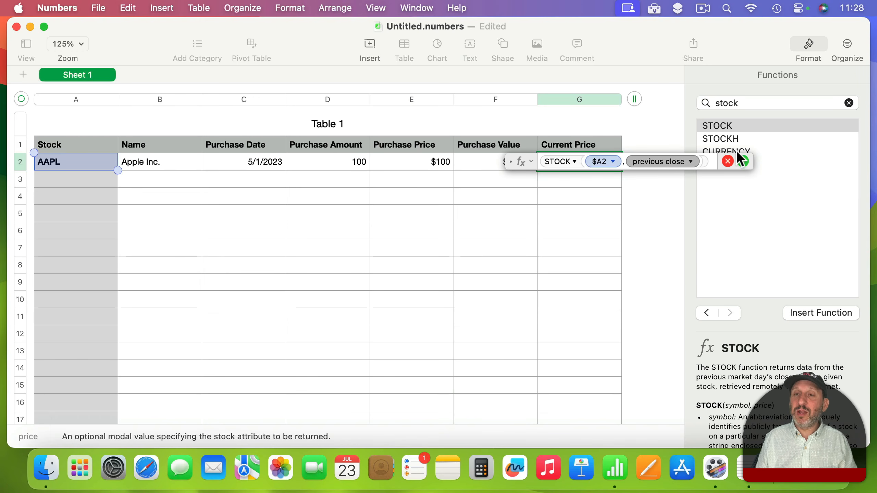
left_click(744, 162)
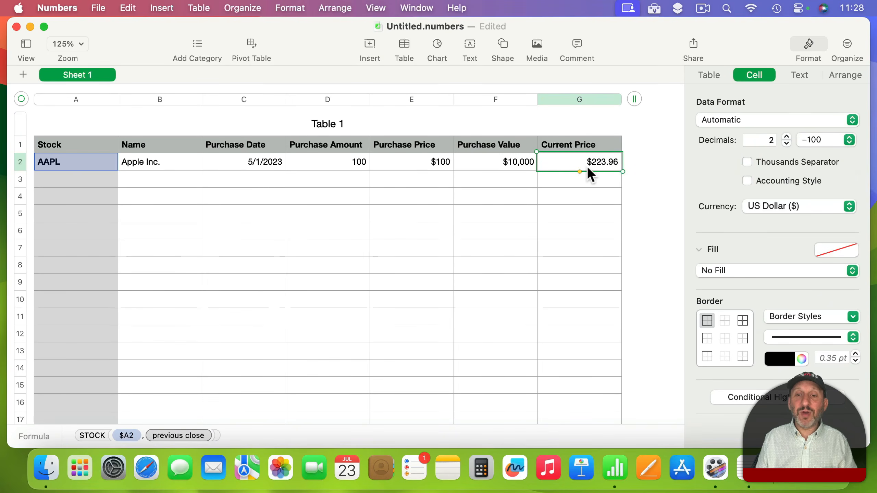
Add one column after Current Price and give it the header Current Value in H1
scroll(587, 166, "right", 5)
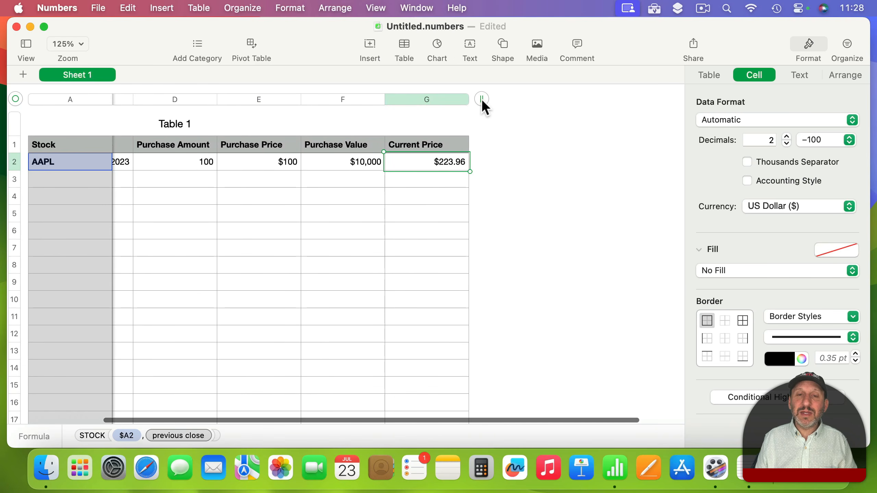
left_click_drag(482, 101, 568, 100)
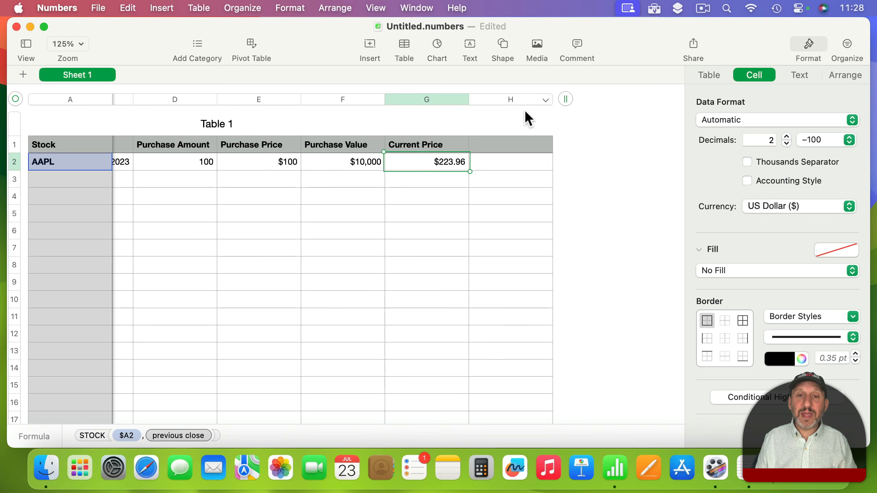
left_click(508, 143)
type("Cur")
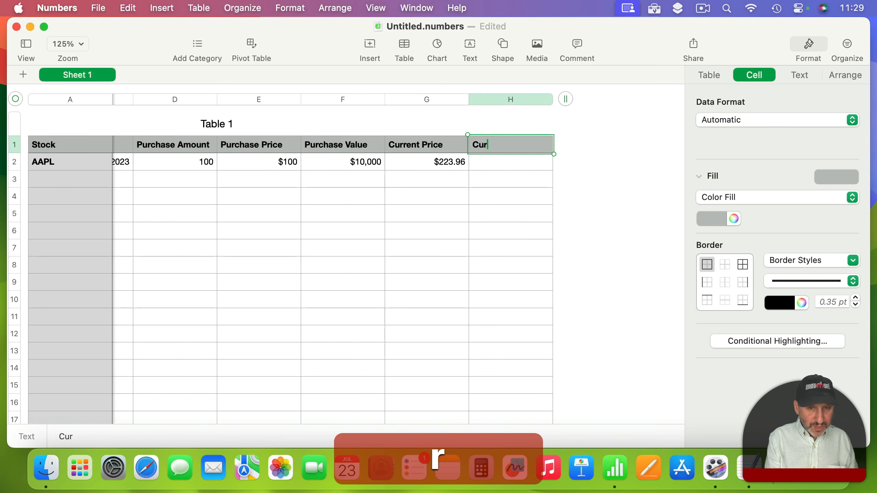
type("rent Value")
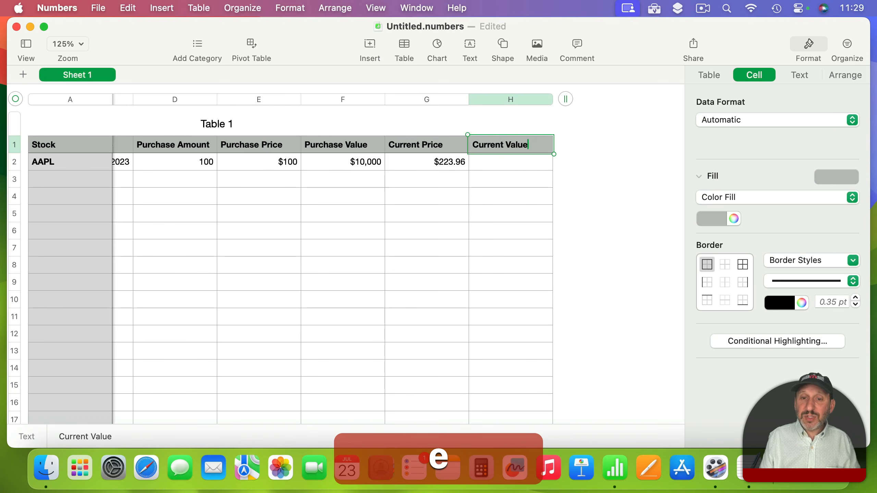
Enter a formula in H2 that multiplies the current price G2 by the purchase amount D2
left_click(509, 165)
type("=")
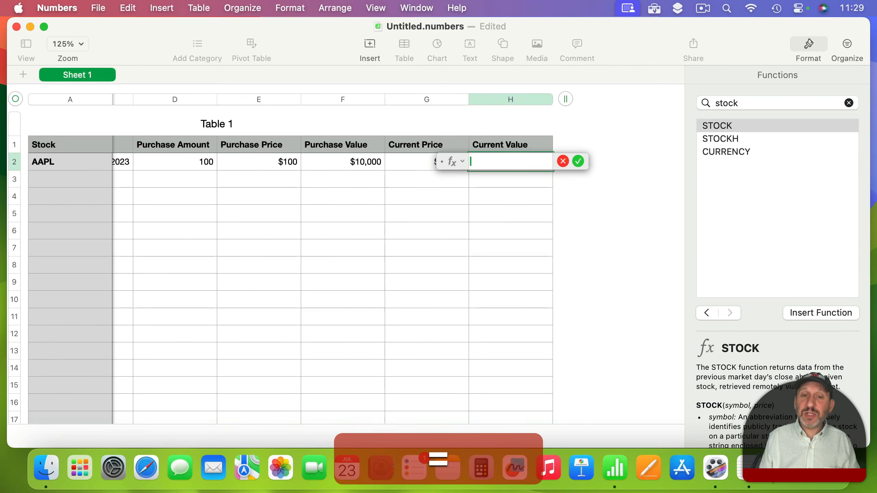
left_click(418, 165)
type("*")
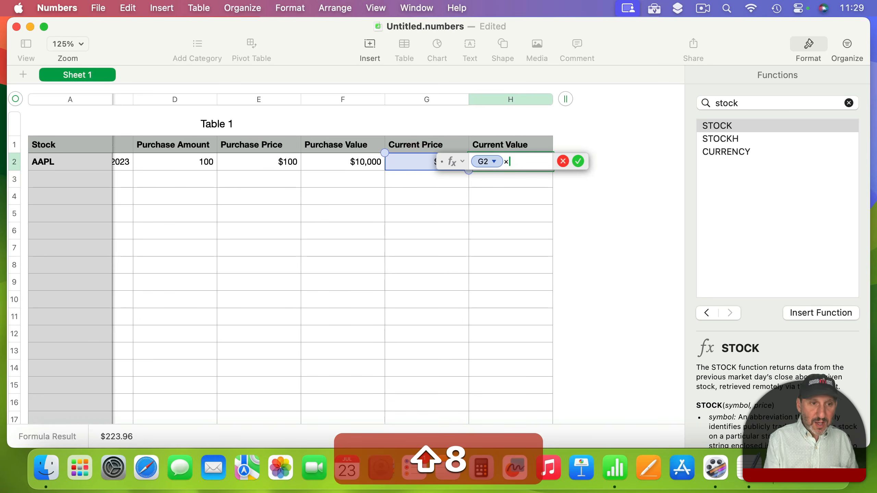
left_click(198, 162)
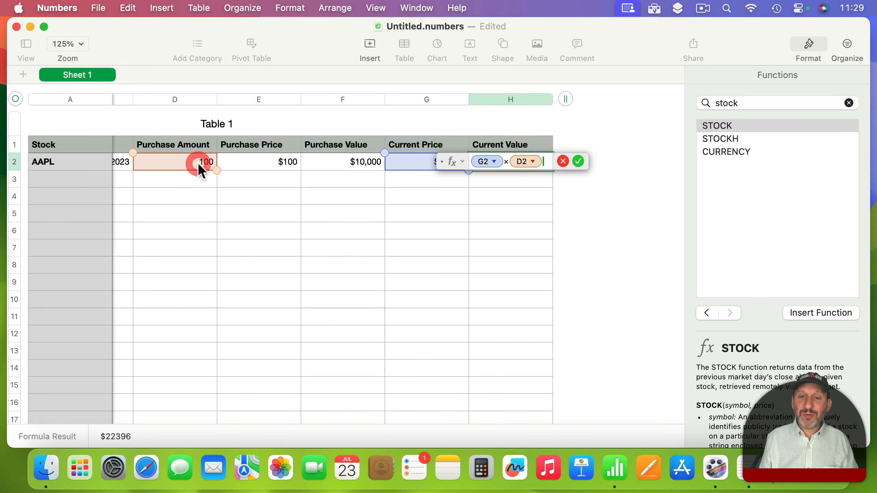
key("Return")
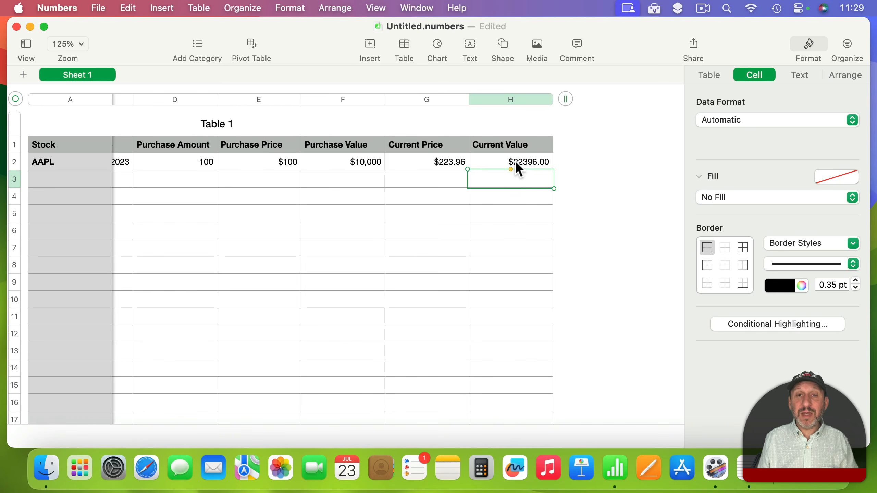
Format the Current Price and Current Value columns as Currency with 0 decimals and a thousands separator
left_click(425, 99)
left_click(501, 104, "shift")
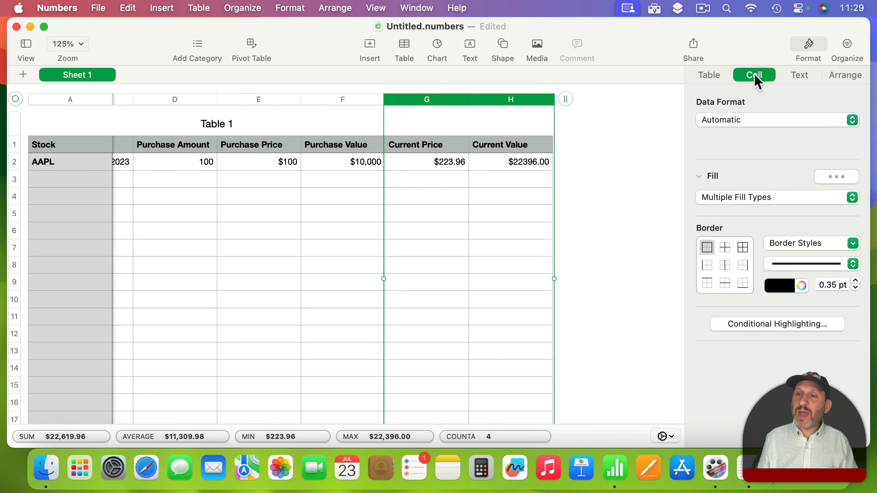
left_click(738, 118)
left_click(736, 160)
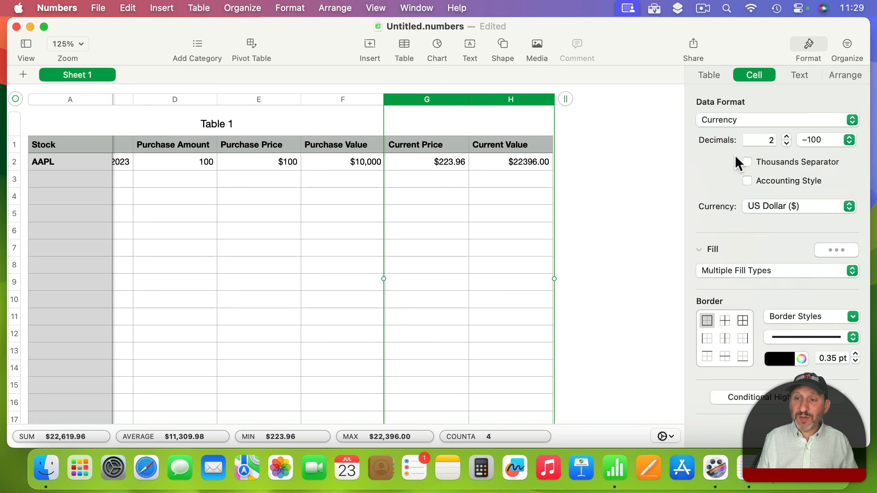
left_click(787, 142)
left_click(786, 143)
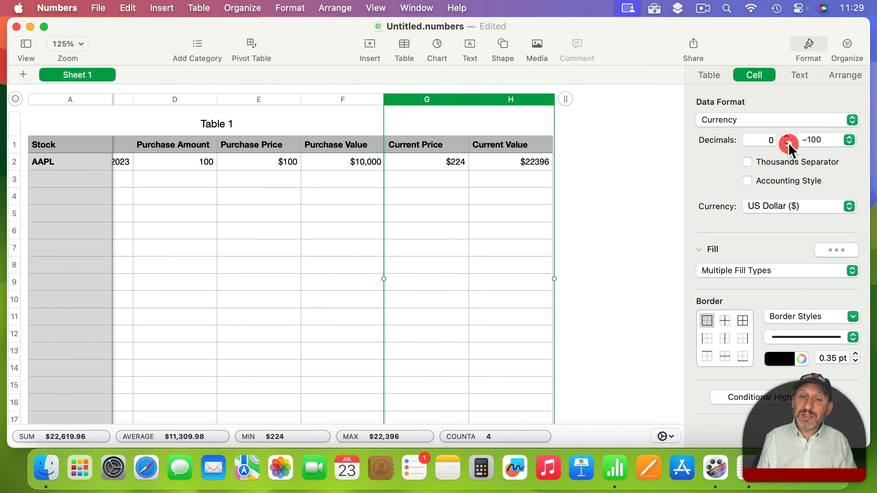
left_click(777, 162)
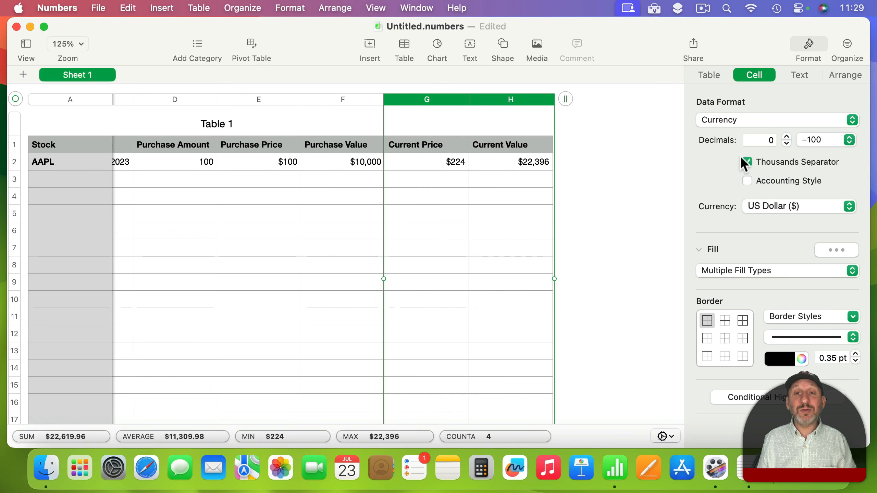
left_click(522, 162)
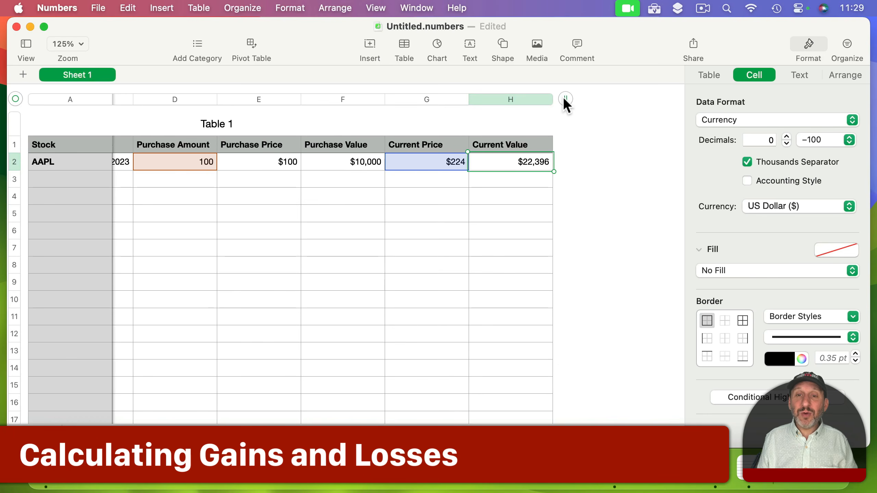
Add one column after Current Value and give it the header Gain in I1
left_click_drag(566, 100, 658, 100)
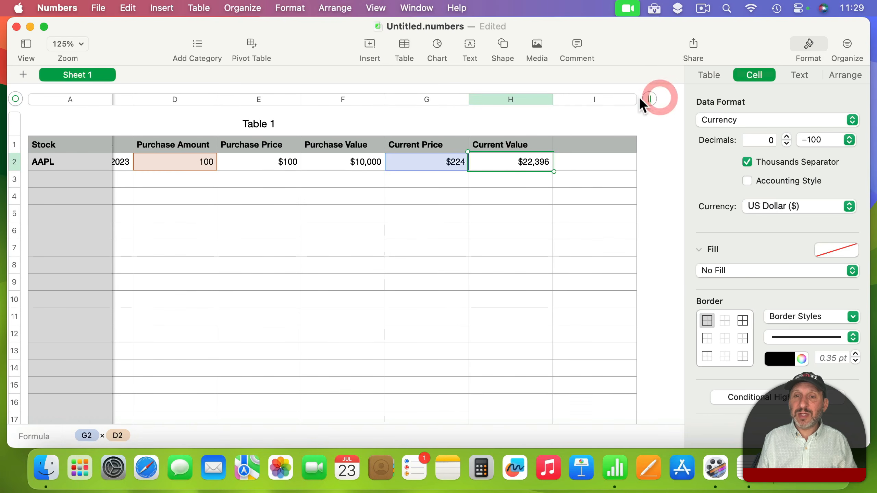
left_click(587, 146)
type("Gain")
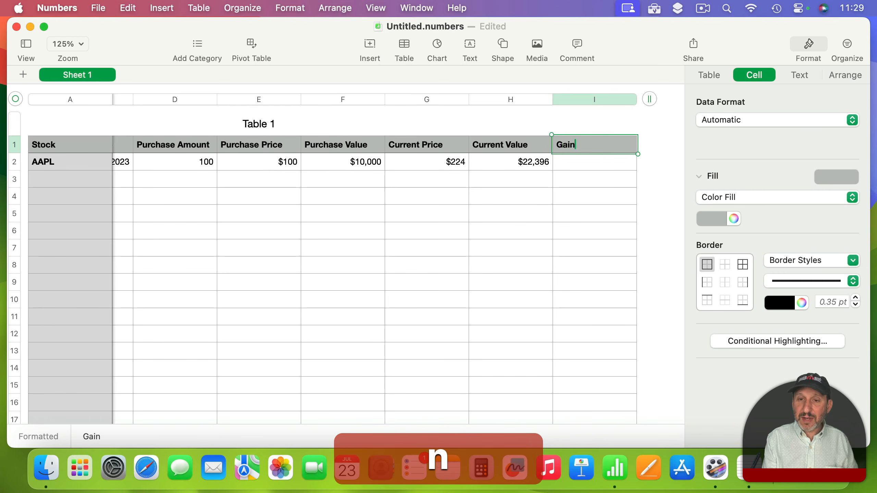
key("Return")
Enter a formula in I2 that subtracts the purchase value F2 from the current value H2
type("=")
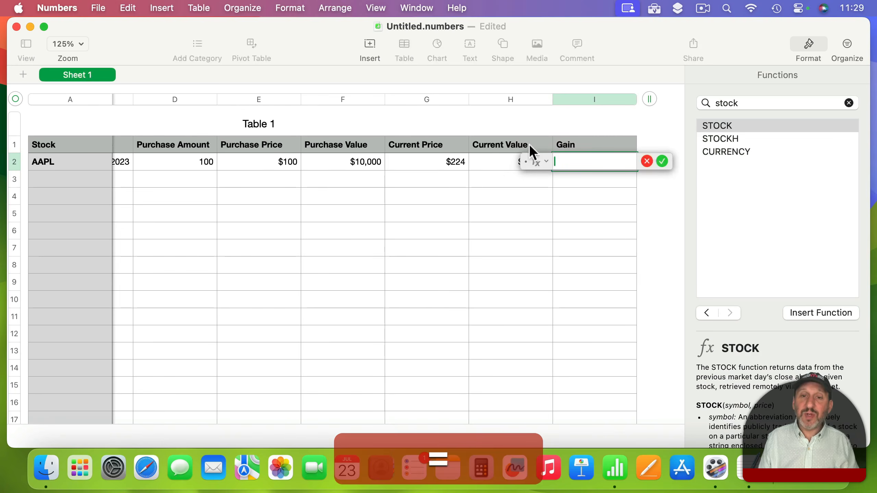
left_click(491, 162)
type("-")
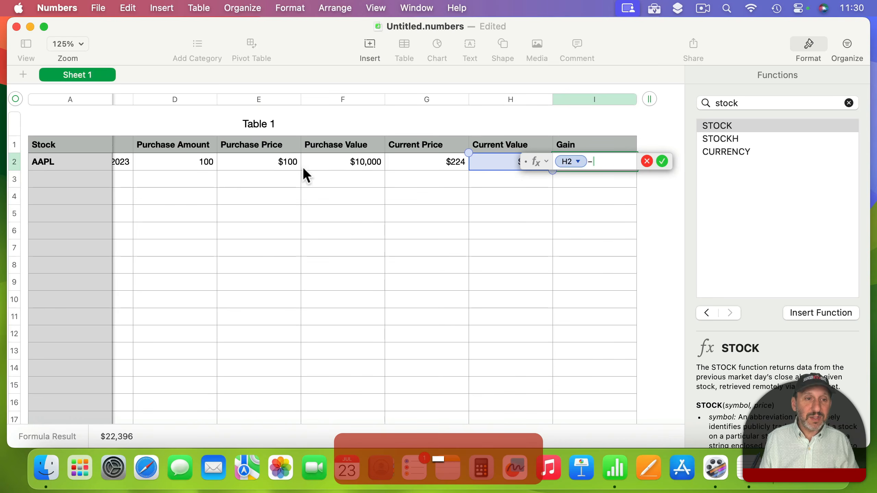
left_click(332, 164)
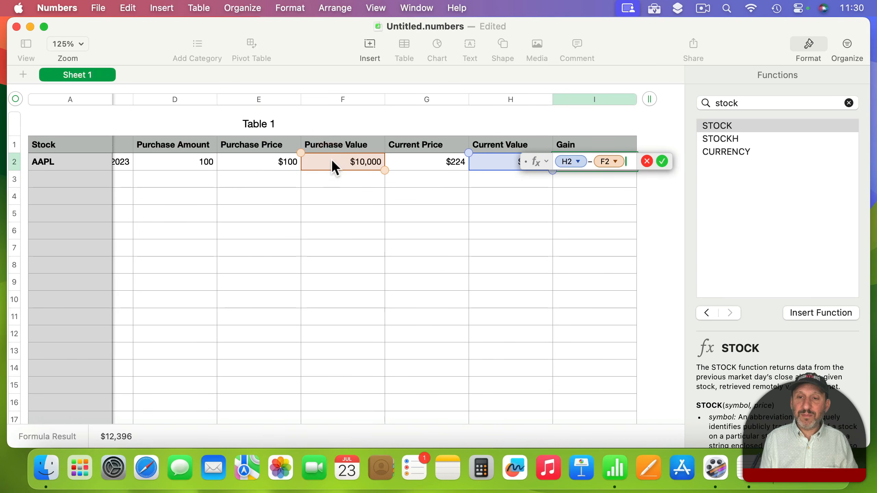
key("Return")
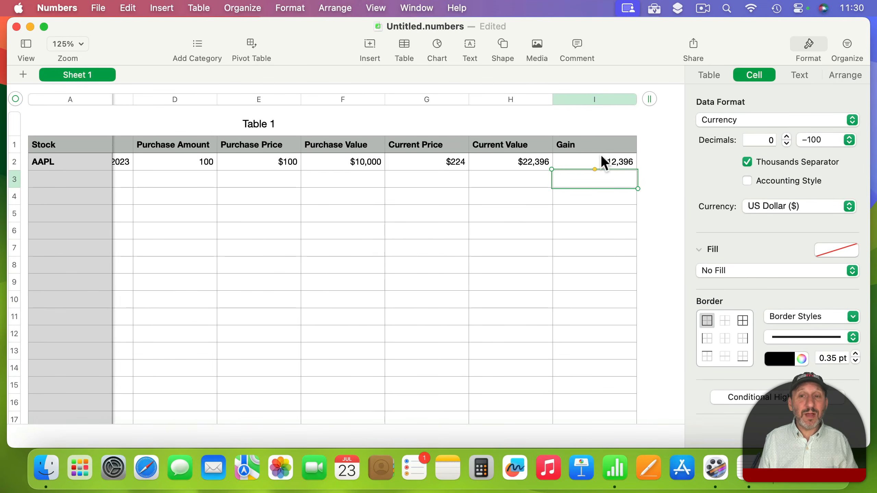
Add one column after Gain and give it the header Gain % in J1
scroll(600, 154, "right", 5)
left_click_drag(517, 99, 609, 98)
left_click(536, 146)
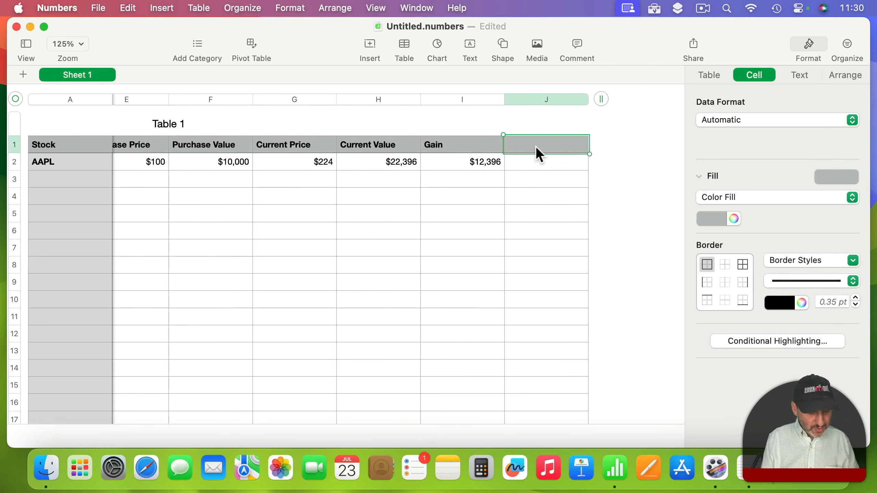
type("Gain %")
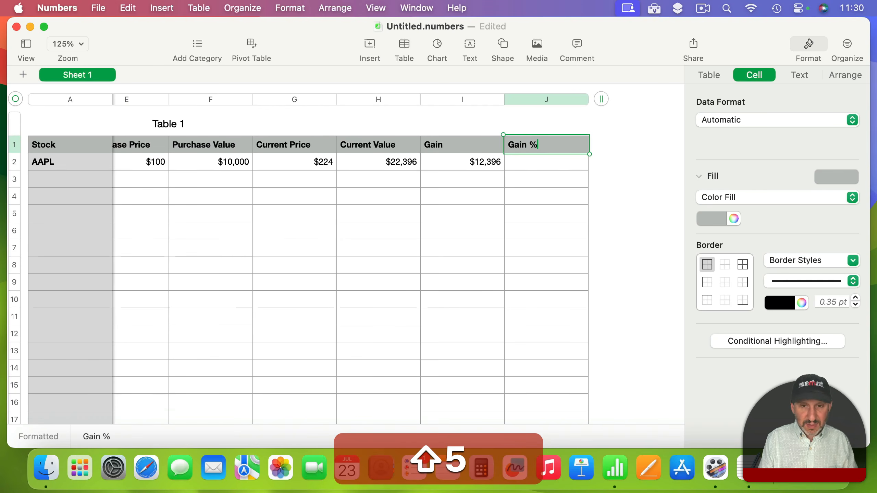
key("Return")
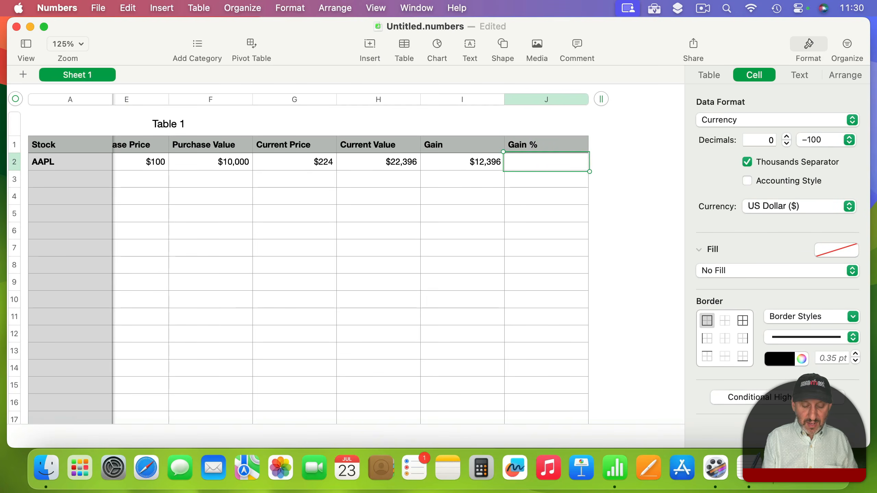
Enter a formula in J2 that divides the gain I2 by the purchase value F2
type("=")
left_click(437, 161)
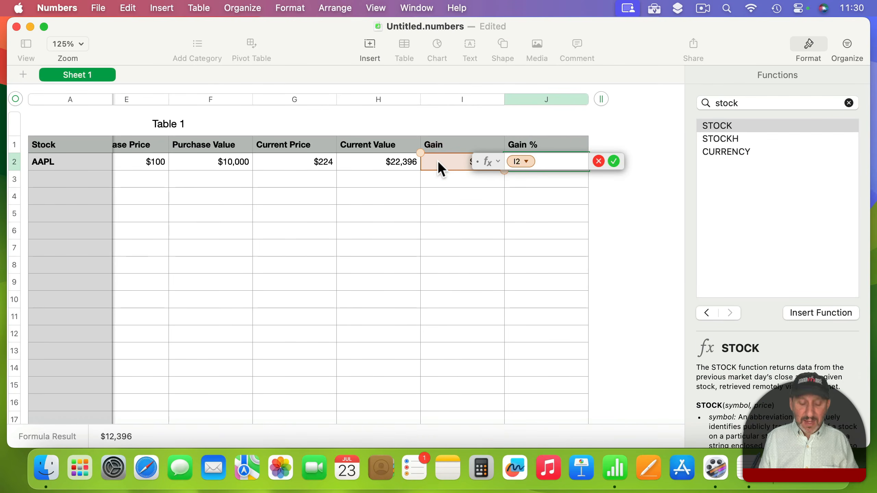
type("/")
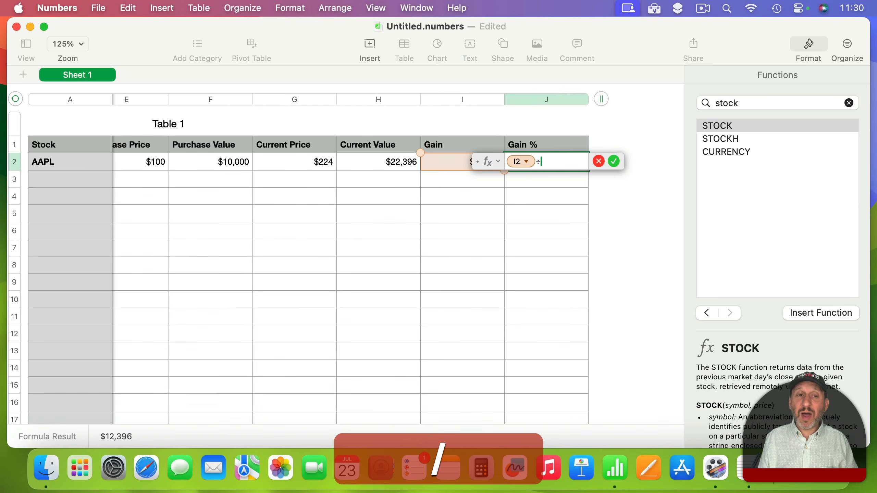
left_click(217, 163)
key("Return")
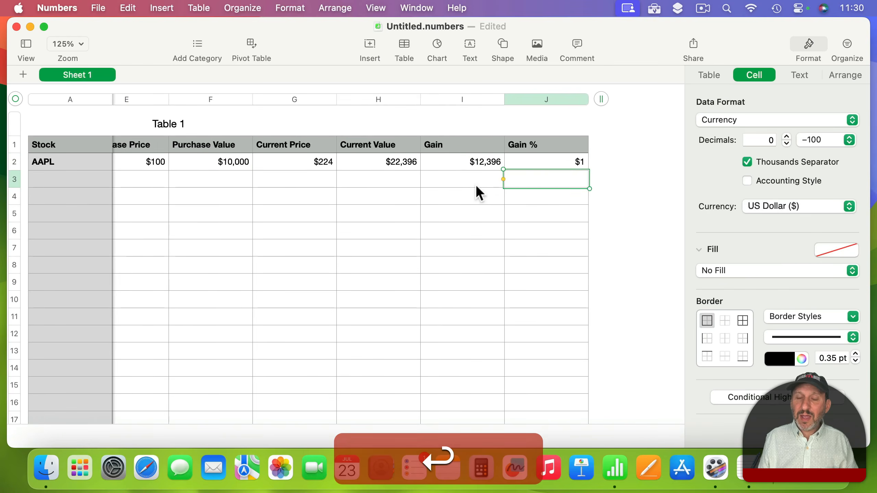
Format the body cells of the Gain % column as Percentage with 0 decimals
left_click(574, 162)
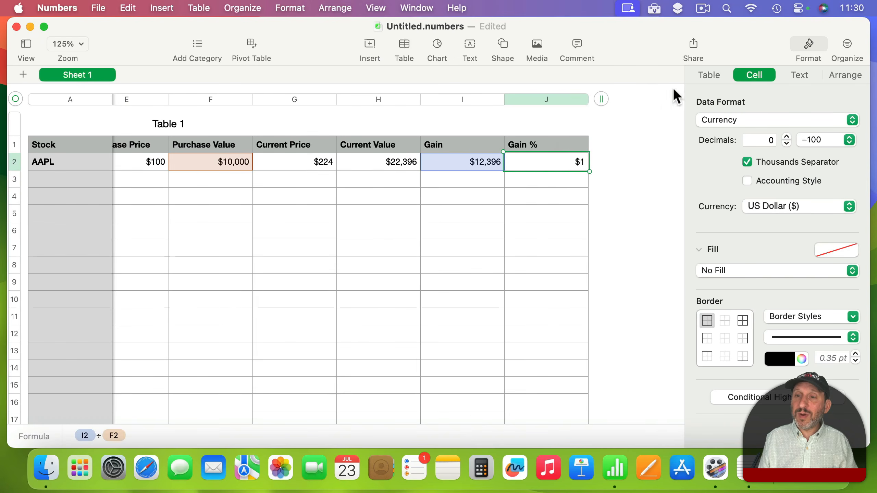
left_click(557, 101)
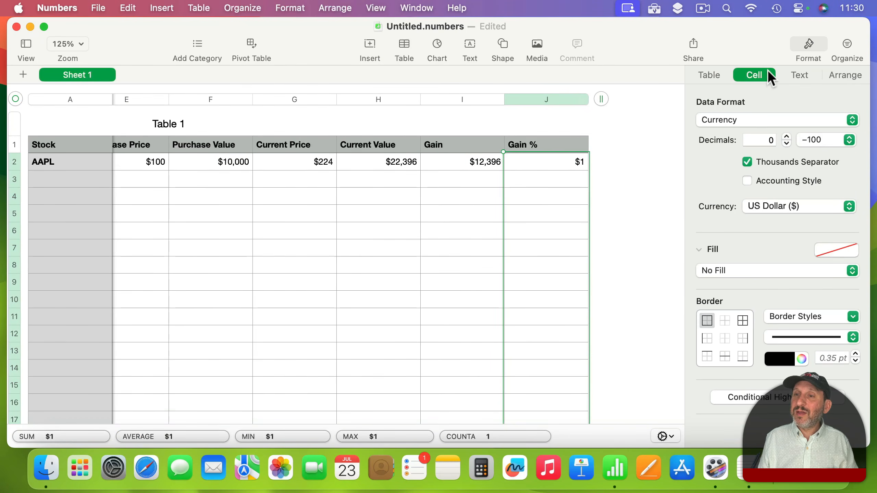
left_click(738, 121)
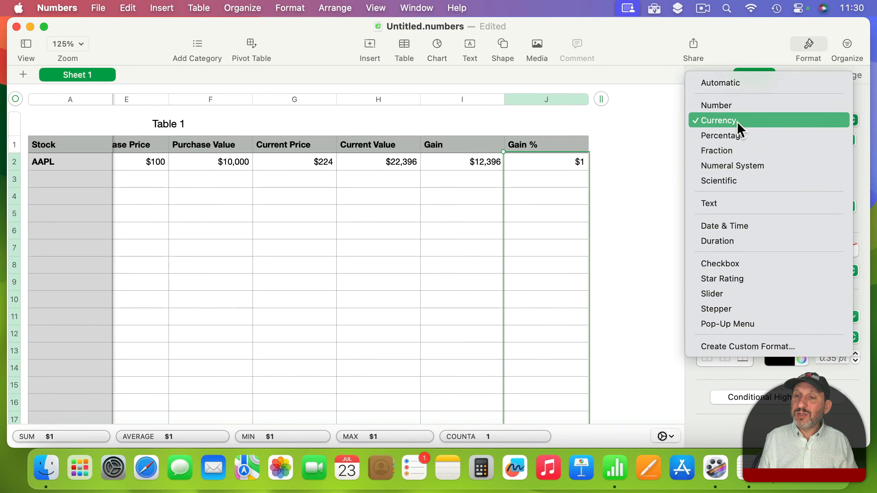
left_click(737, 134)
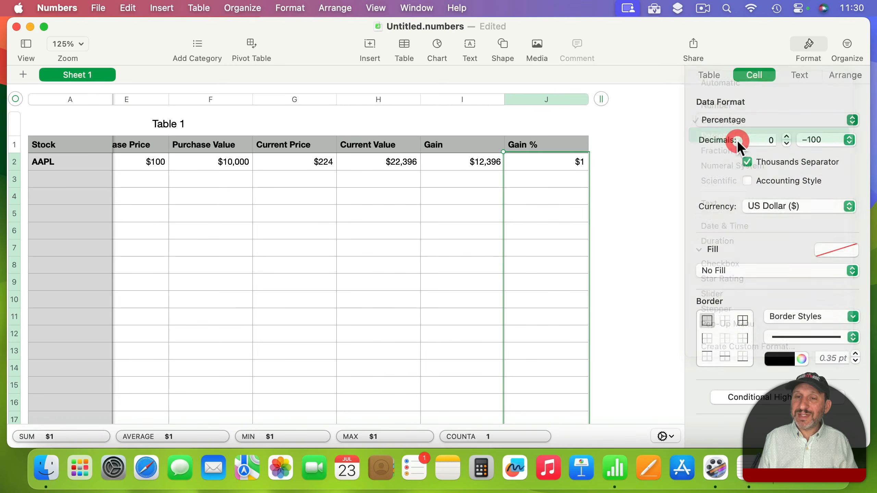
left_click(765, 139)
type("0")
key("Return")
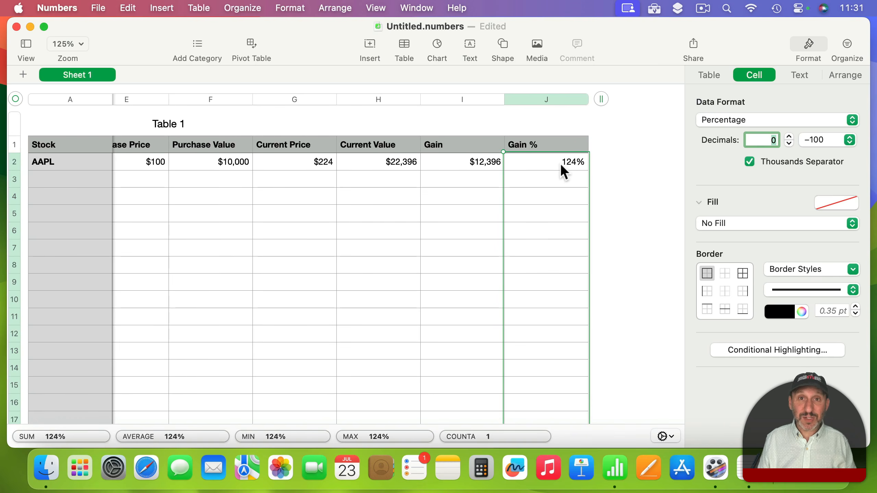
Add one column after Gain % and enter a STOCK formula in K2 with cell A2 as the symbol and market cap (7) as the attribute
left_click(568, 144)
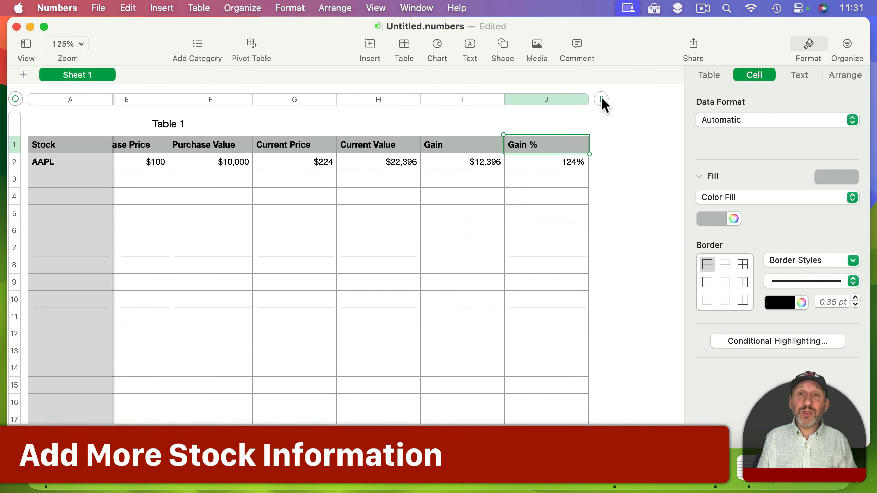
left_click_drag(602, 97, 679, 102)
left_click(596, 161)
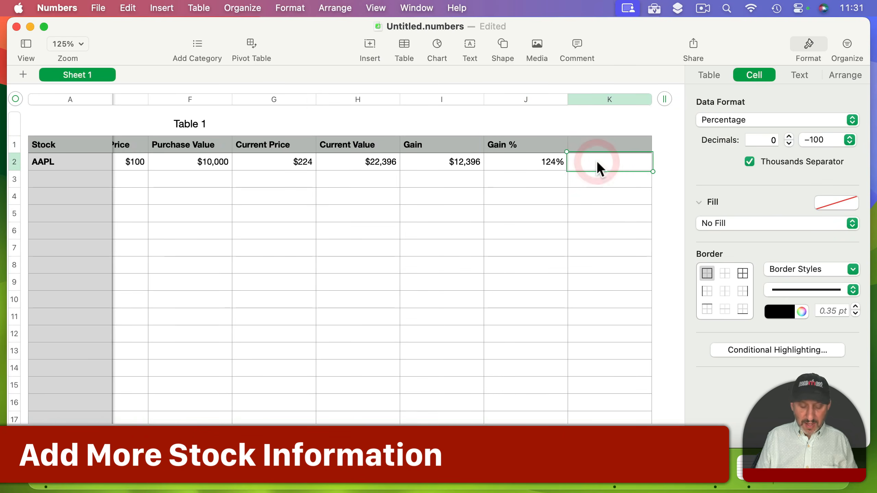
type("=STO")
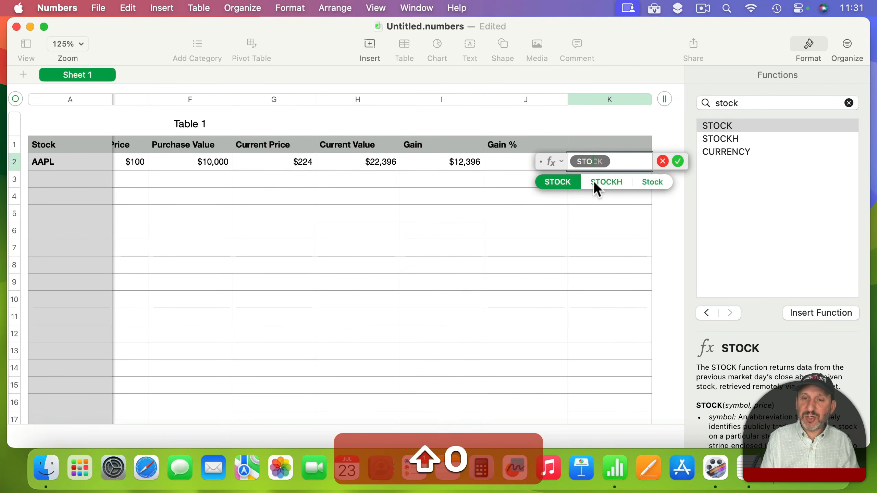
left_click(558, 182)
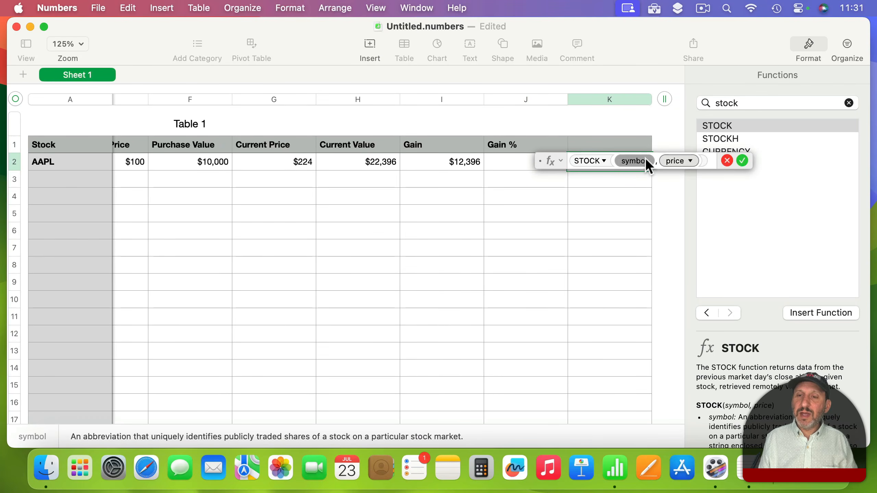
left_click(86, 162)
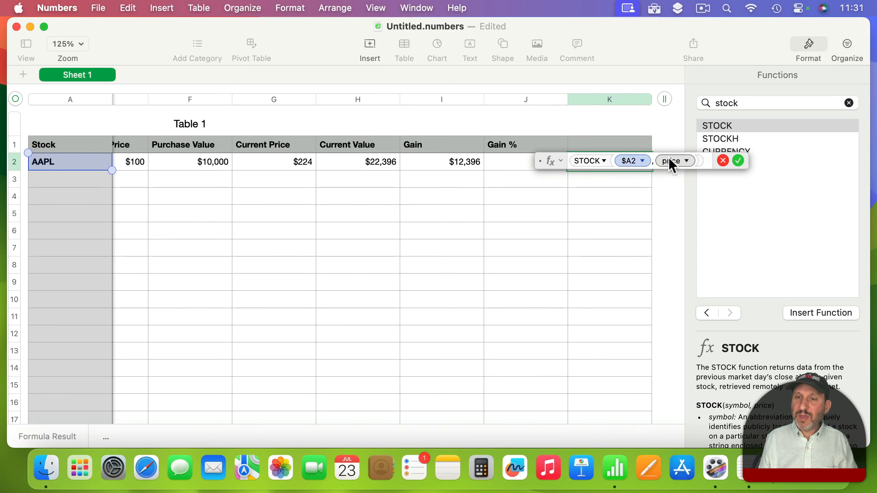
left_click(687, 161)
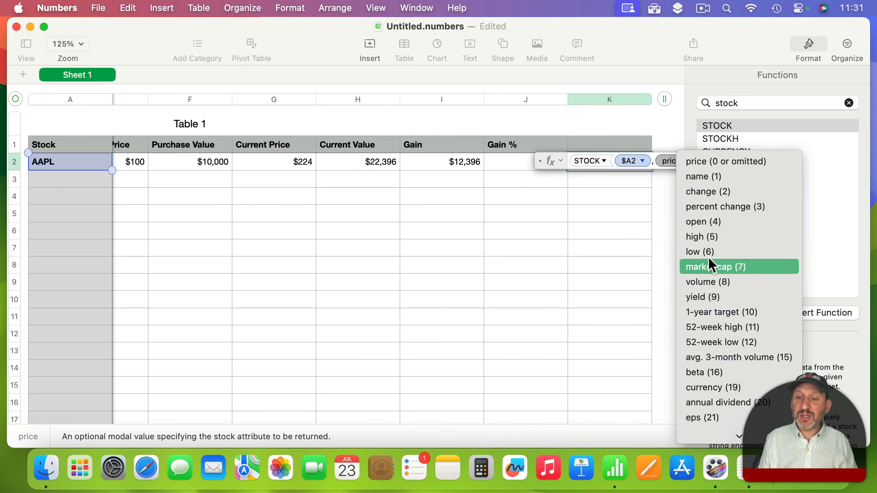
left_click(714, 267)
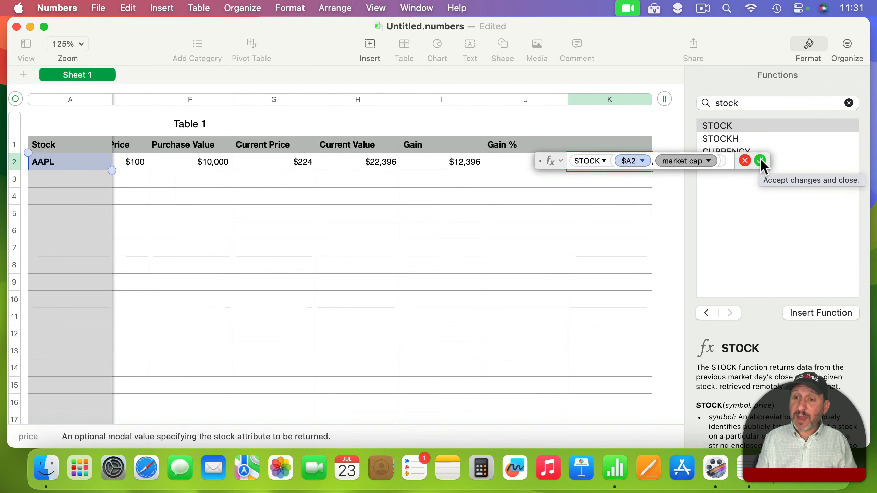
left_click(760, 161)
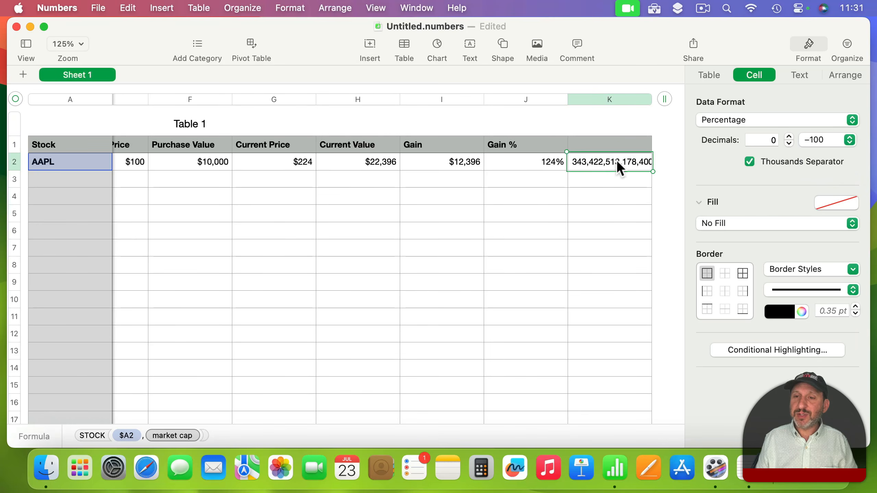
Change the data format of the market cap cell K2 to Currency
left_click(732, 121)
left_click(717, 107)
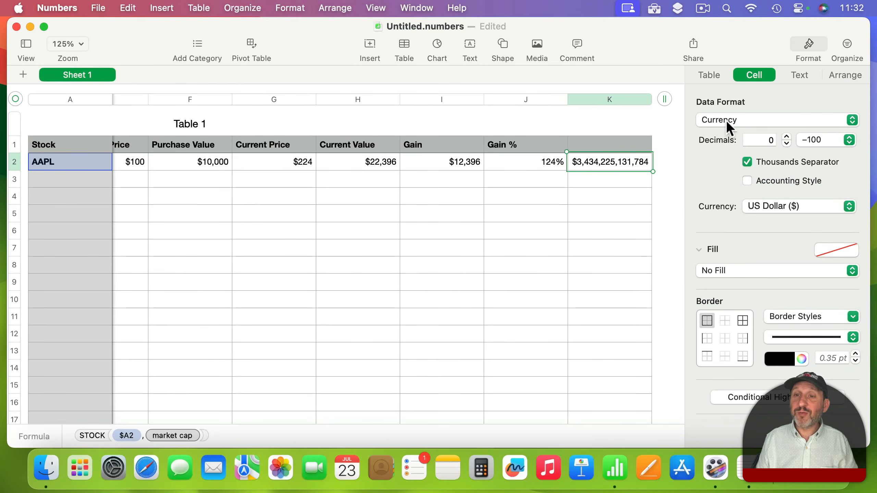
Create a custom number format for market cap cell K2 with a leading dollar sign, an integer and a Billions scale
left_click(727, 119)
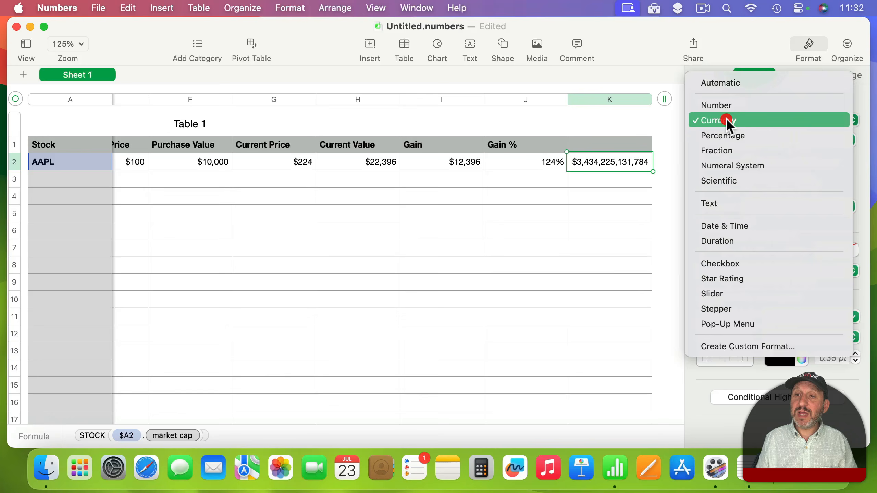
left_click(717, 345)
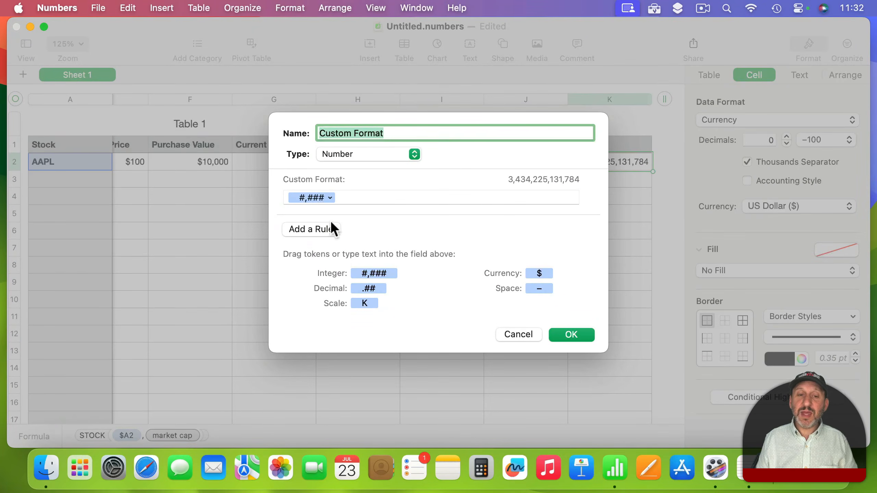
left_click(365, 303)
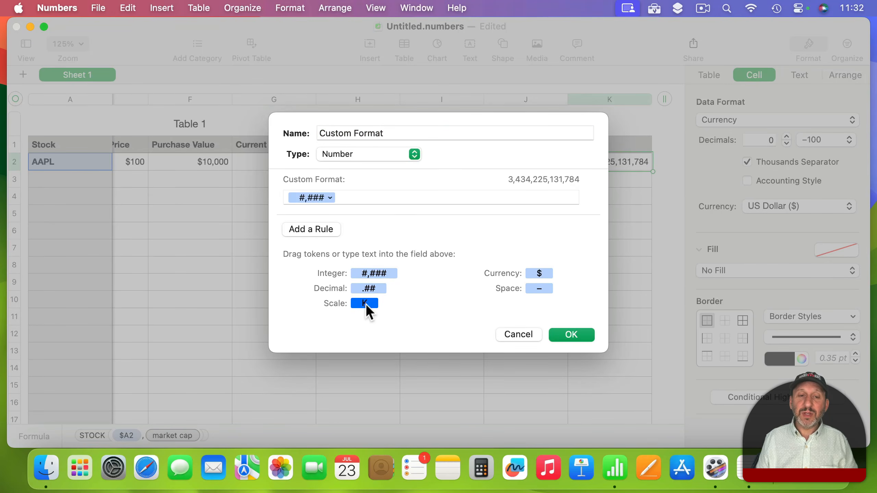
left_click_drag(366, 303, 359, 196)
left_click(361, 197)
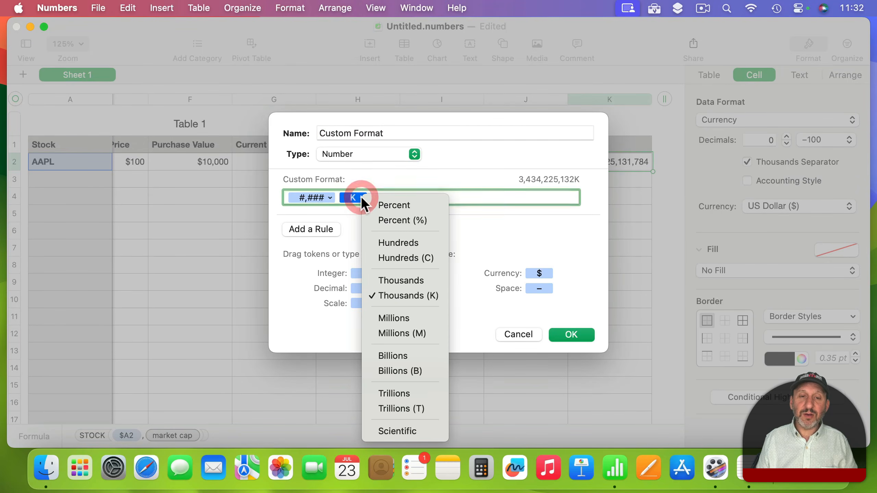
left_click(396, 356)
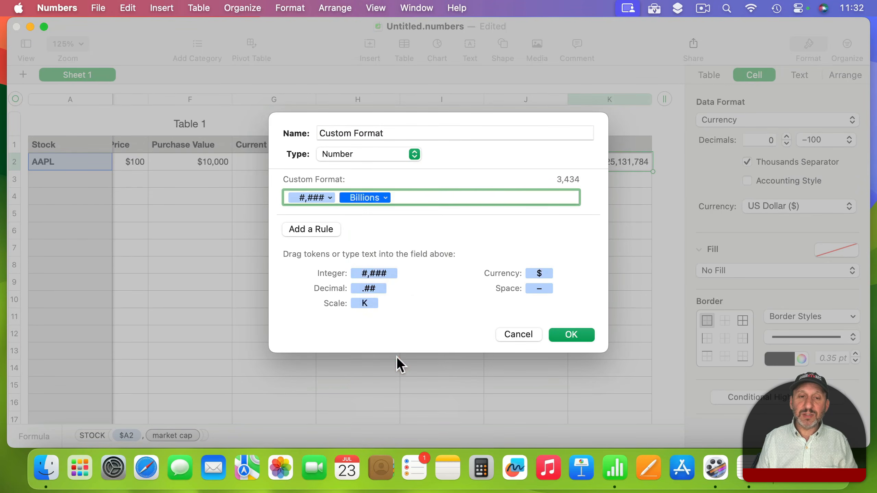
left_click(576, 333)
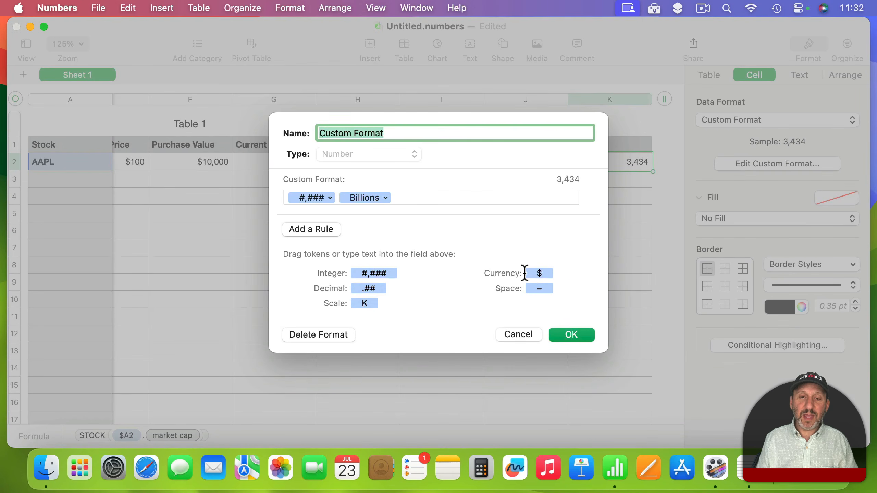
left_click_drag(534, 273, 285, 196)
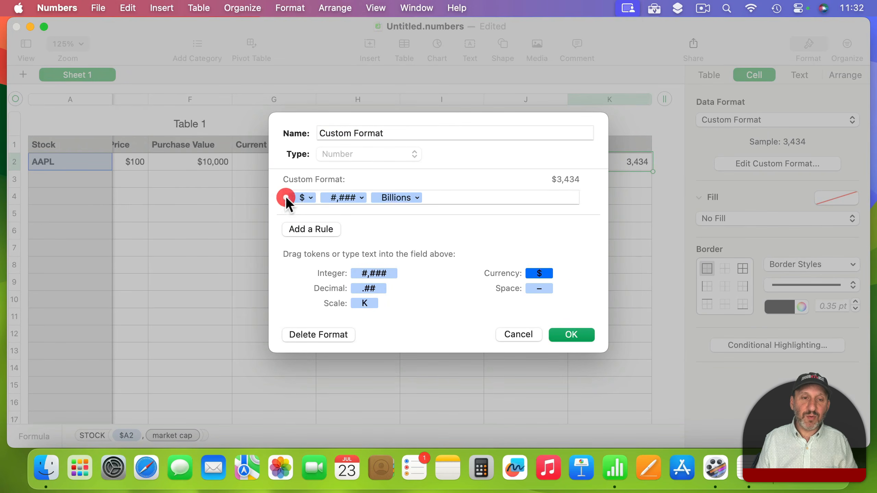
left_click(573, 335)
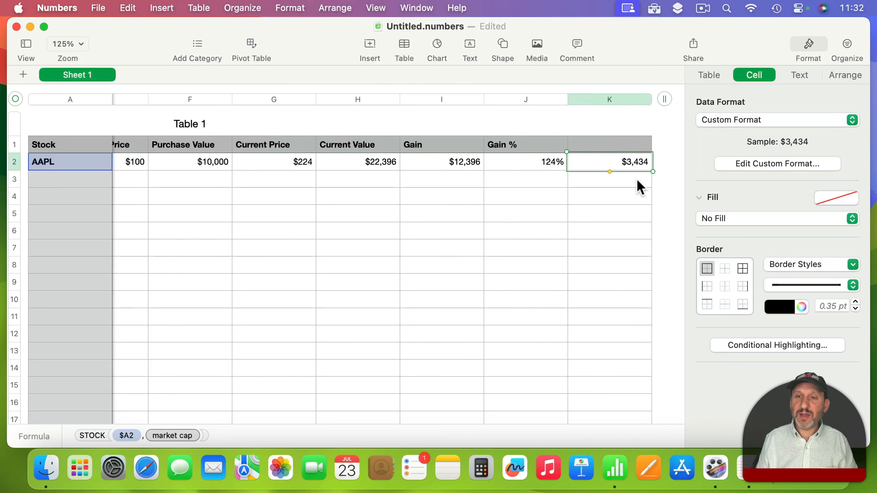
Enter the header "Market Cap (B)" in cell K1
left_click(595, 148)
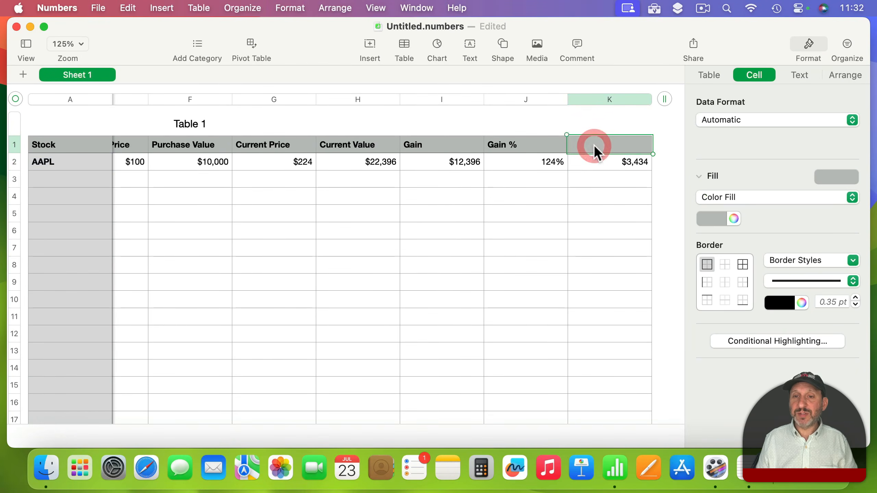
type("Mark")
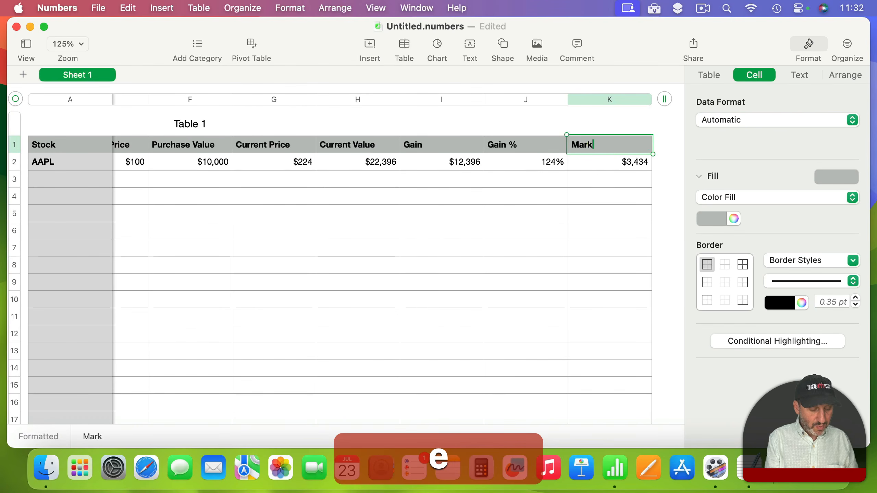
type("et Cap (B)")
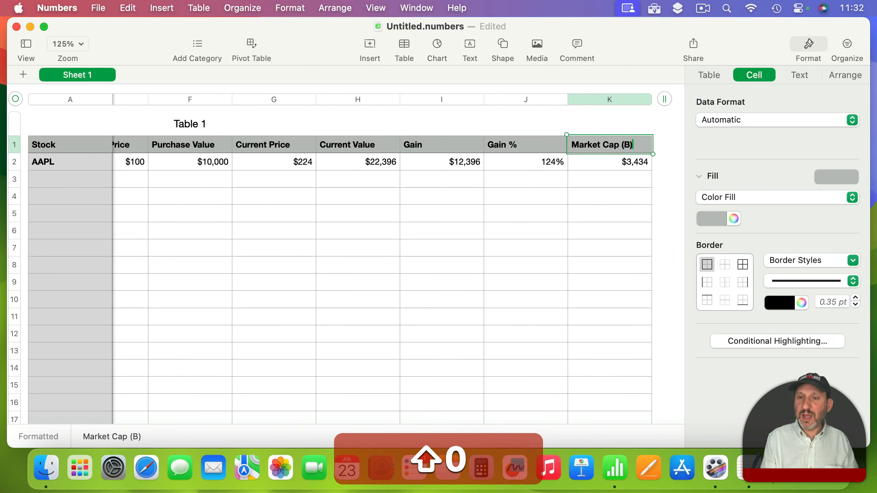
key("Return")
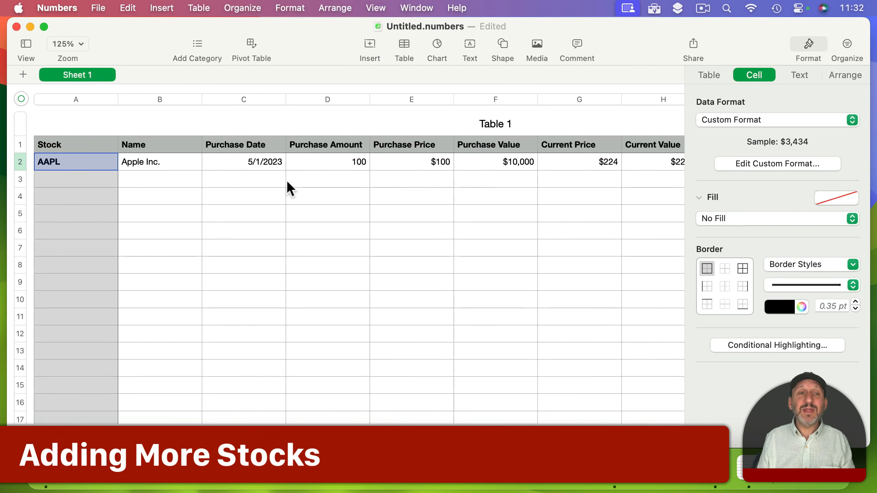
Enter the stock symbol MSFT in cell A3
left_click(77, 178)
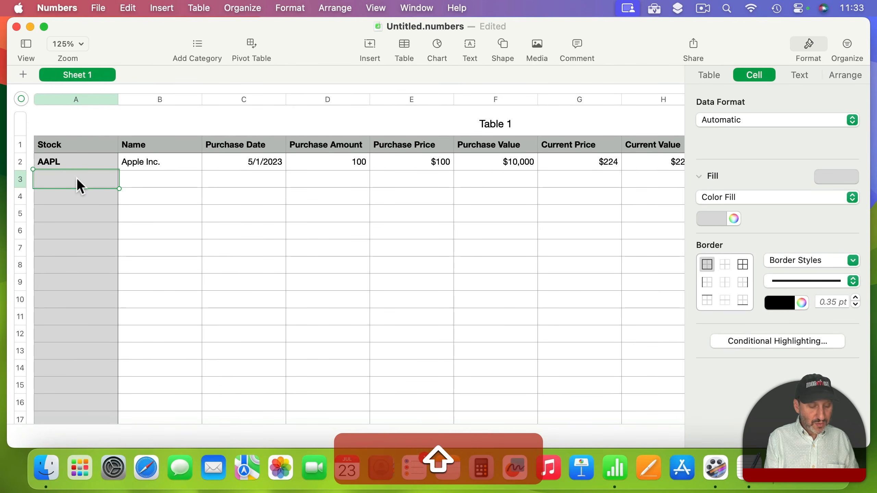
type("MSFT")
key("Return")
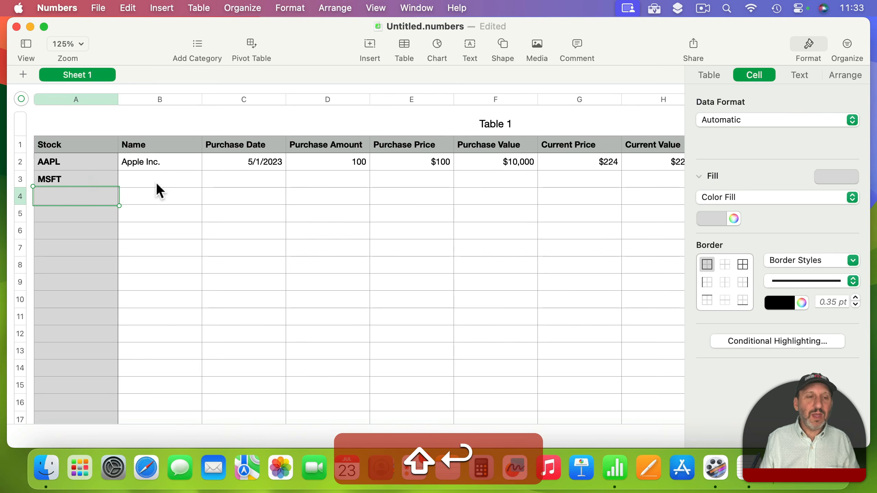
Copy the AAPL row's cells from Name through Market Cap (B2 to K2) into the MSFT row starting at B3
left_click(156, 163)
scroll(368, 138, "right", 10)
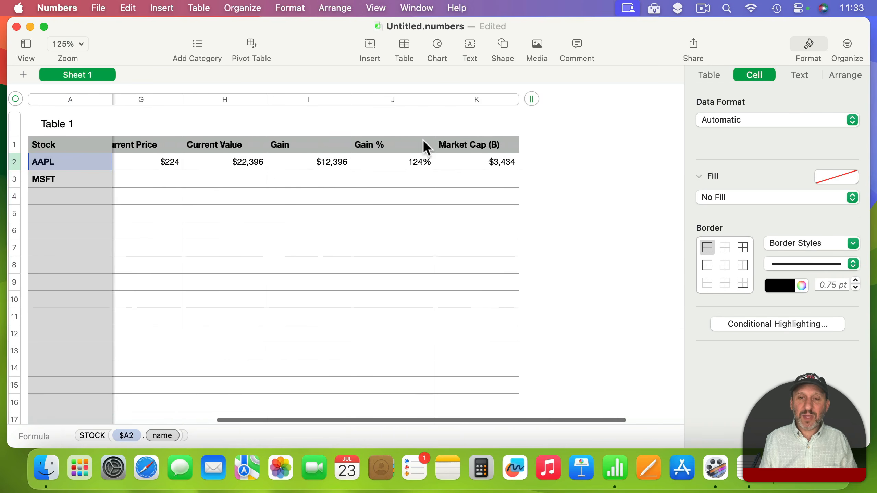
left_click(482, 161, "shift")
scroll(149, 182, "left", 10)
key("super+c")
left_click(156, 176)
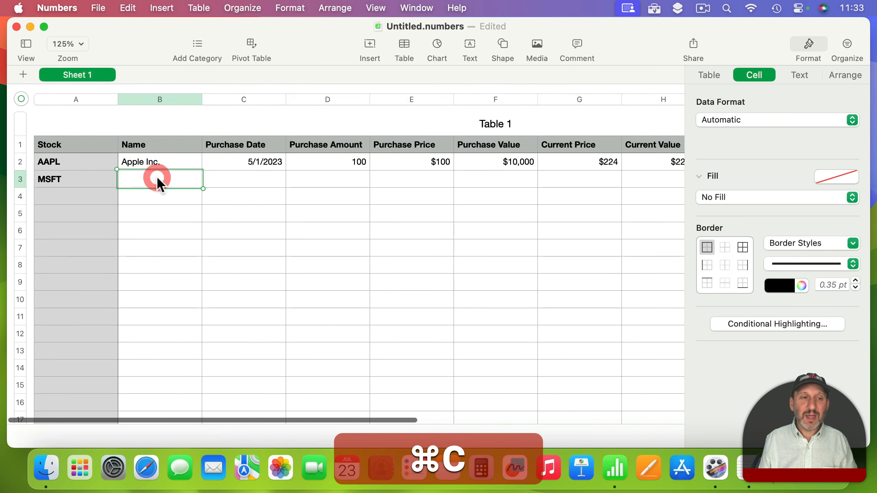
key("super+v")
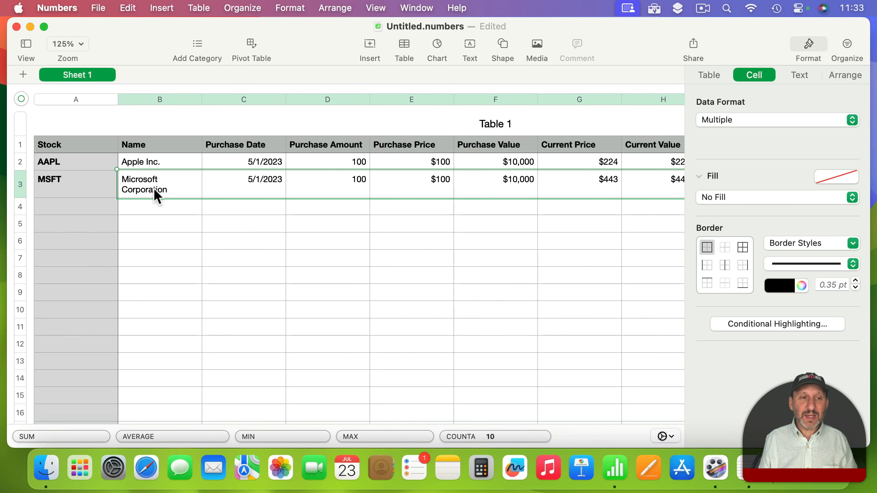
Change the MSFT purchase date in C3 to 6/1/2023
scroll(534, 186, "right", 5)
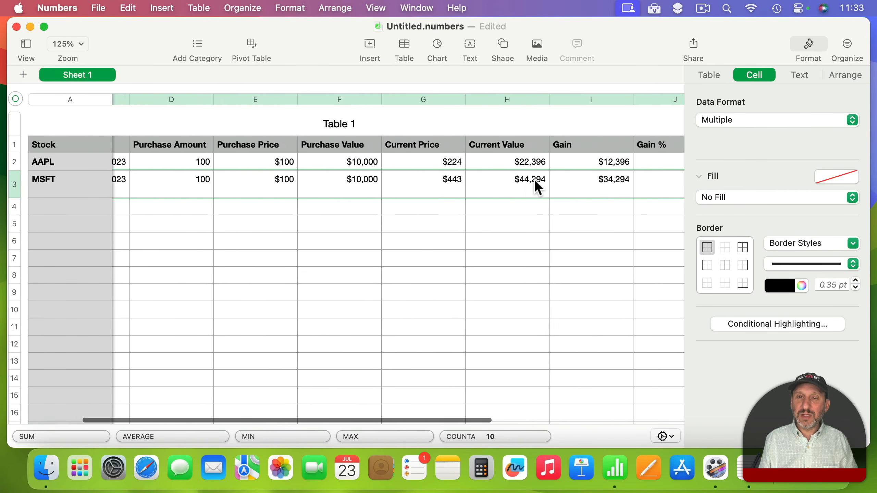
scroll(429, 186, "left", 5)
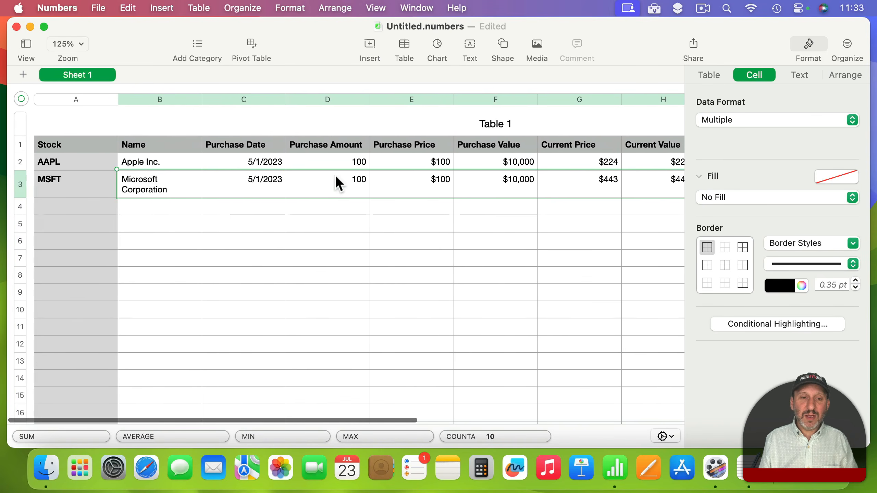
left_click(259, 181)
left_click(253, 180)
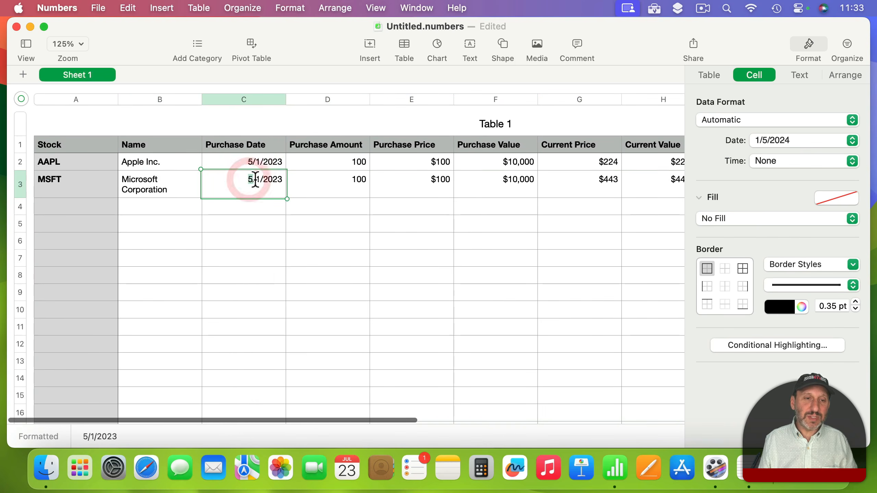
key("BackSpace")
type("6")
key("Return")
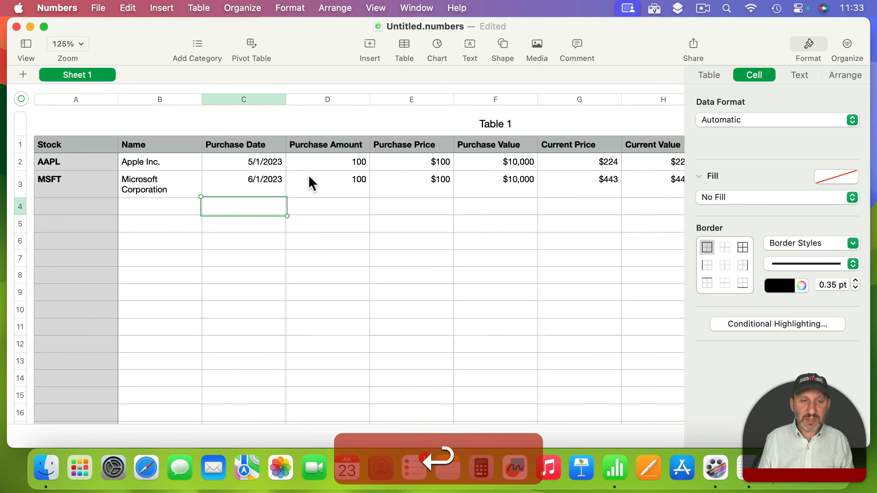
Set the MSFT purchase amount in D3 to 50 and its purchase price in E3 to $300
left_click(348, 182)
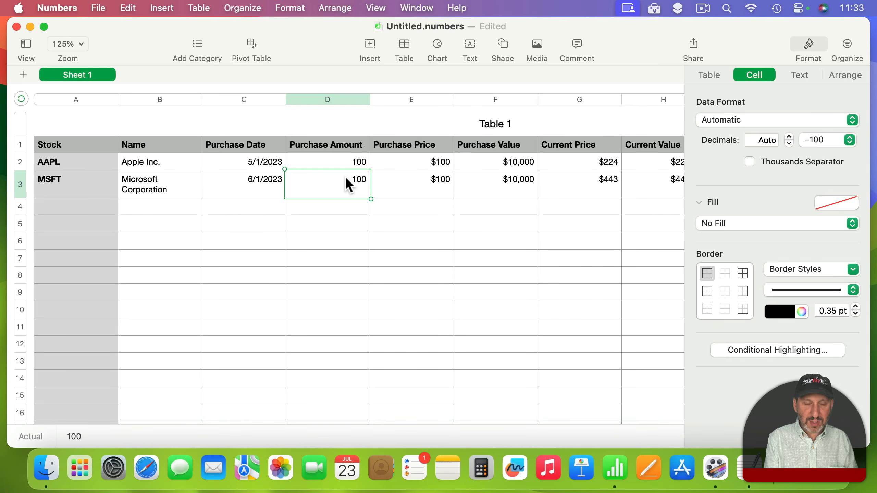
type("50")
key("Tab")
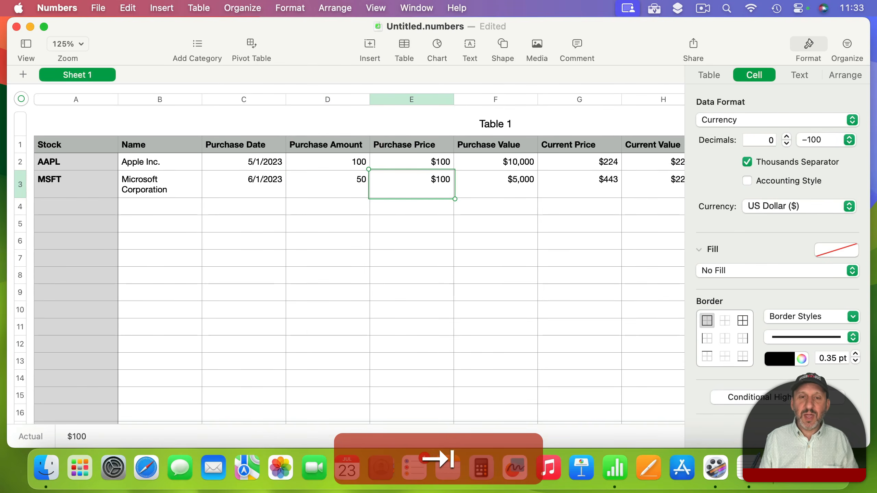
type("300")
key("Tab")
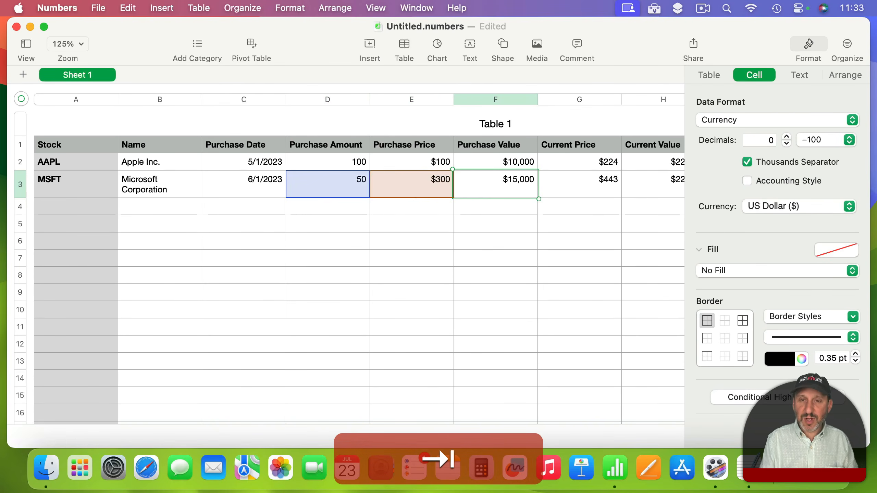
Enter the stock symbol T in cell A4
scroll(532, 177, "right", 5)
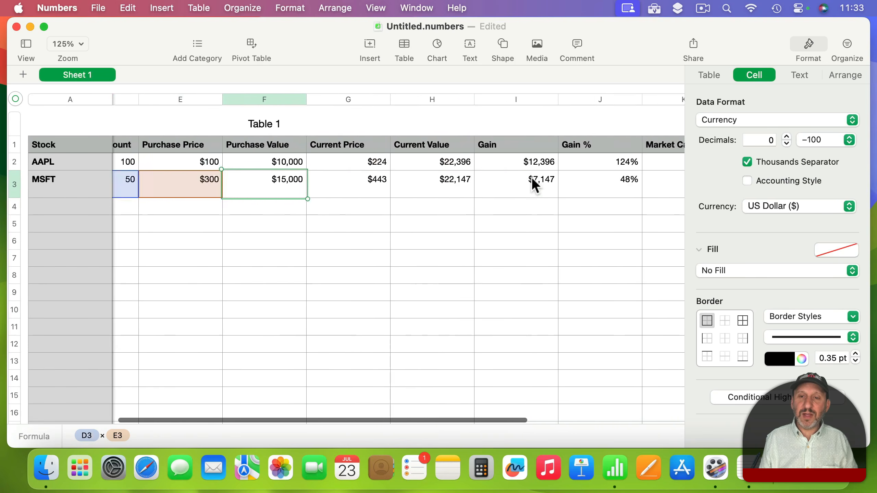
scroll(532, 178, "right", 4)
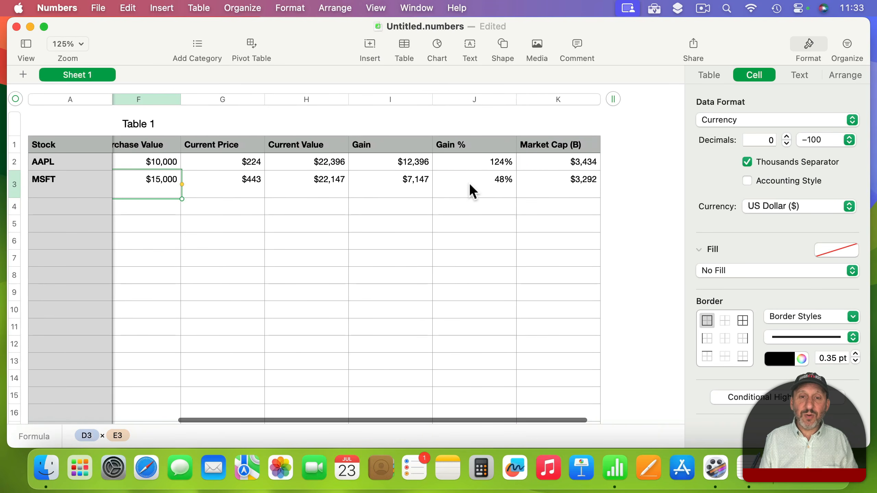
scroll(499, 186, "left", 10)
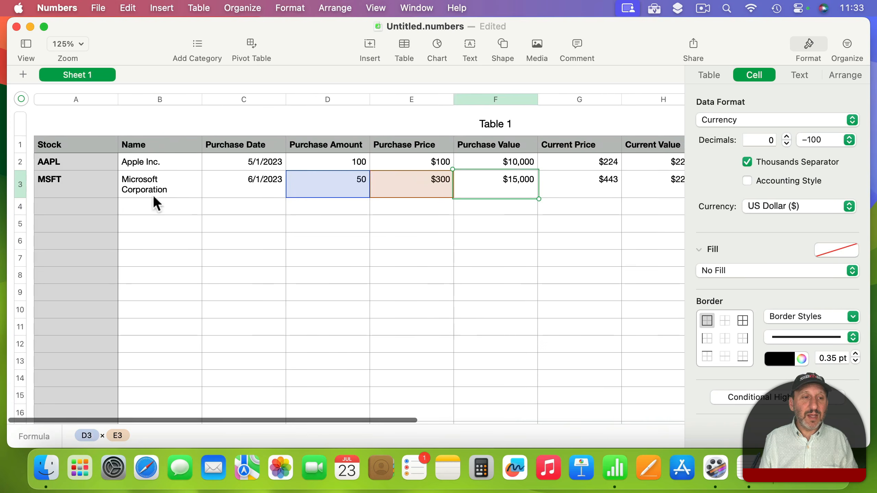
left_click(76, 207)
type("T")
key("shift+Tab")
key("Tab")
Copy the MSFT row's cells from Name through Market Cap (B3 to K3) into the T row starting at B4
left_click(155, 184)
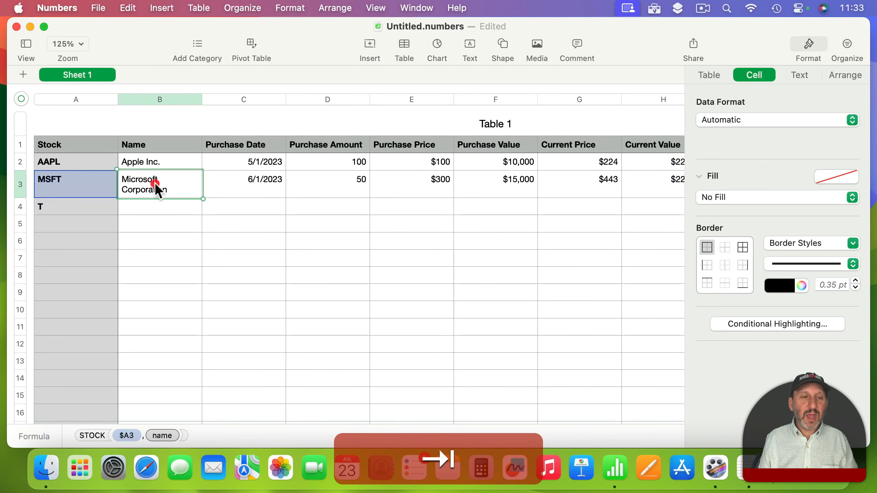
scroll(452, 172, "right", 10)
left_click(477, 181, "shift")
key("super+c")
scroll(477, 181, "left", 10)
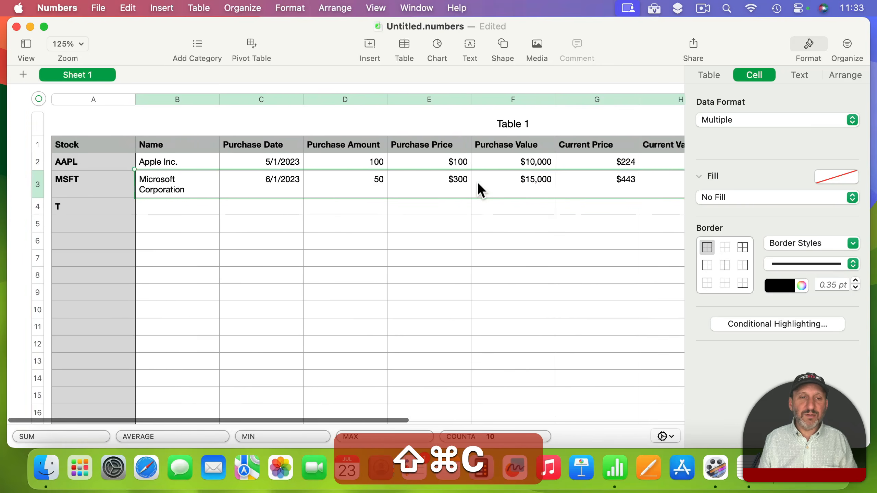
left_click(168, 208)
key("super+v")
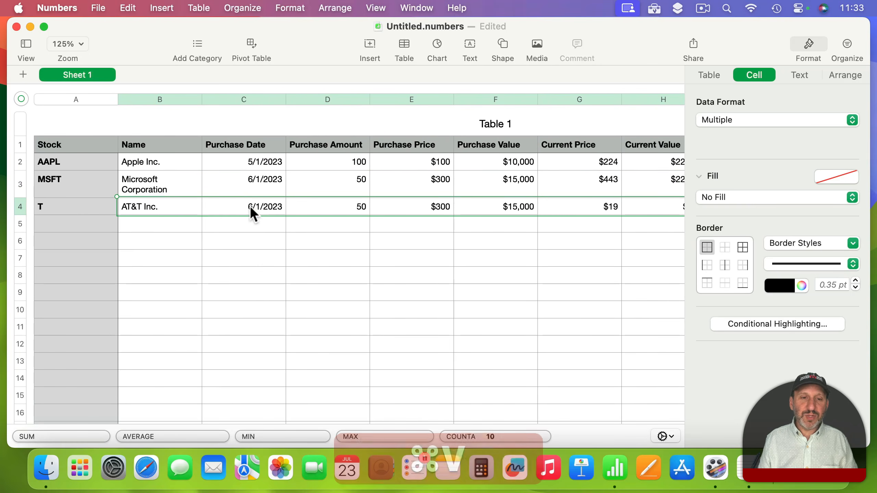
Set the T row's purchase amount in D4 to 250 and its purchase price in E4 to $25
double_click(351, 203)
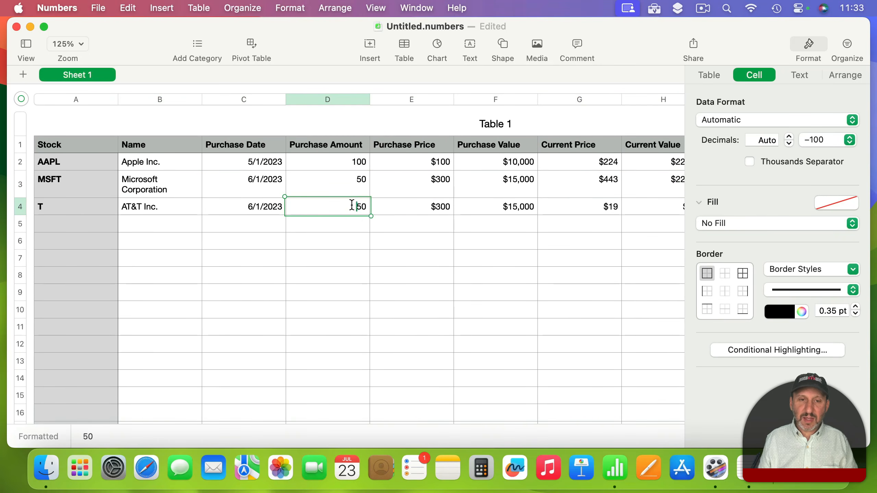
type("2")
key("Return")
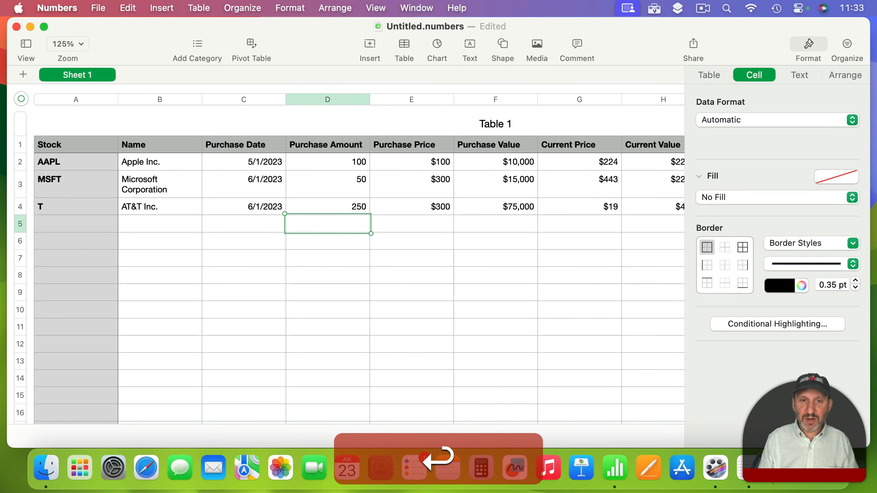
left_click(441, 209)
double_click(440, 209)
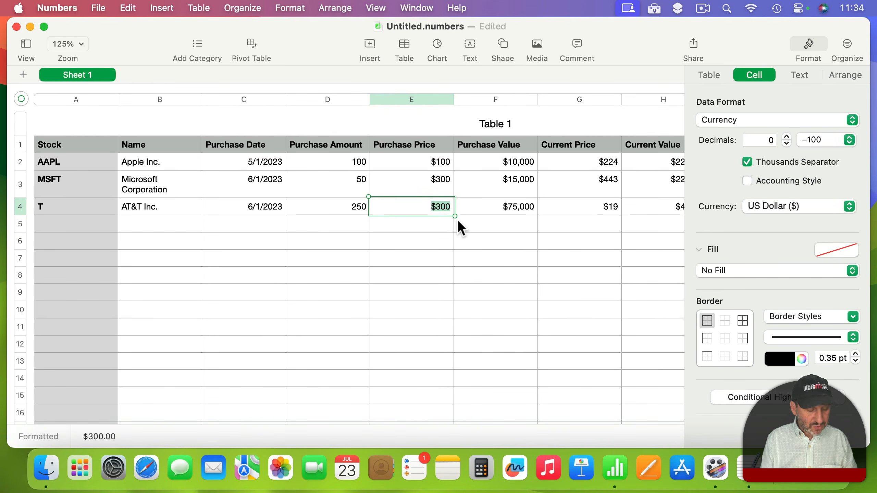
type("25")
key("Return")
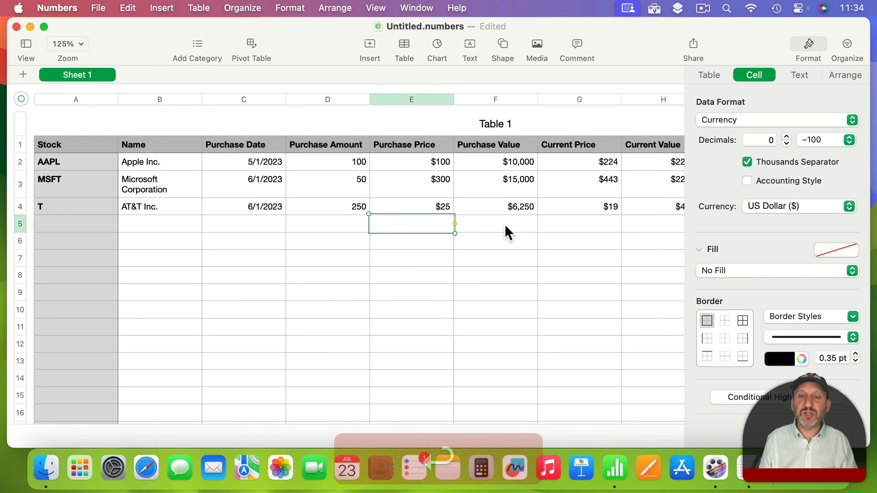
scroll(507, 234, "right", 5)
left_click(359, 206)
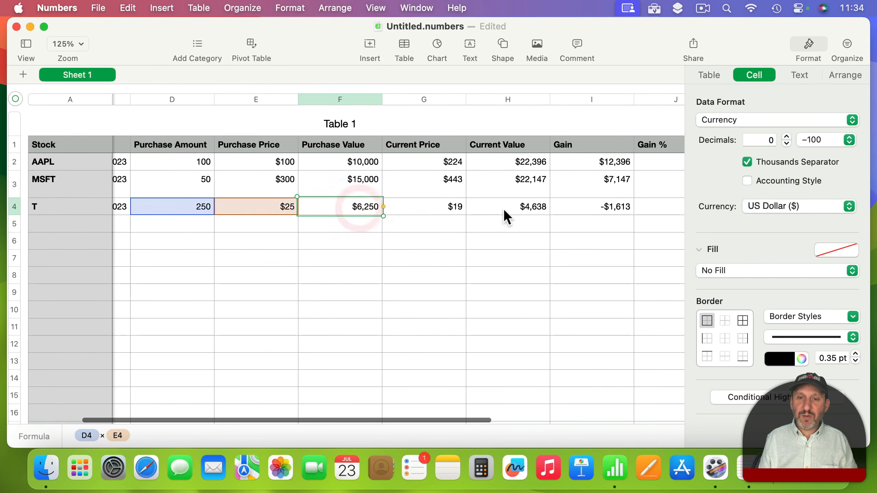
Check the formulas in the T row's Current Value and Gain cells
left_click(513, 204)
scroll(511, 206, "right", 5)
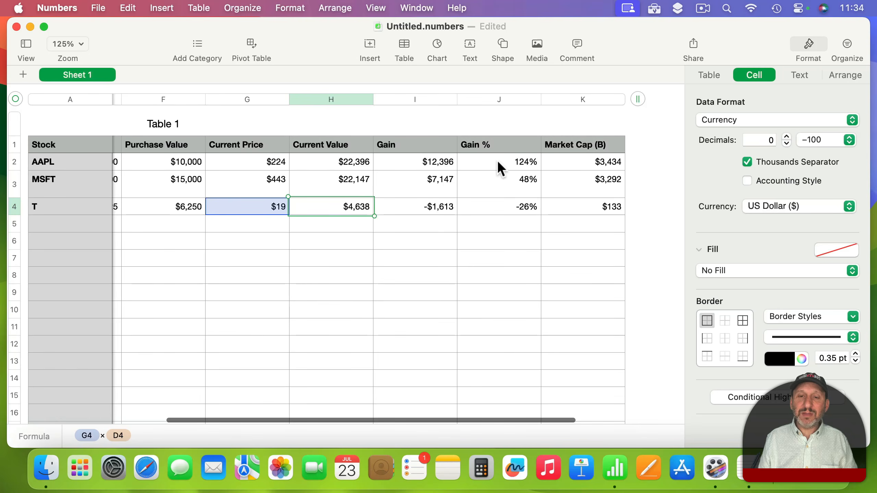
left_click(435, 207)
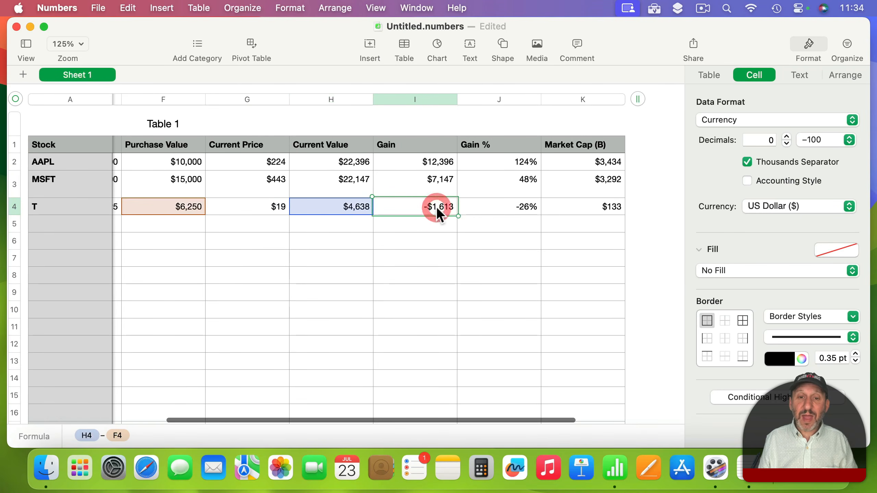
Add a conditional highlighting rule to the Gain and Gain % columns that shows numbers greater than 0 in Green Text
left_click(406, 98)
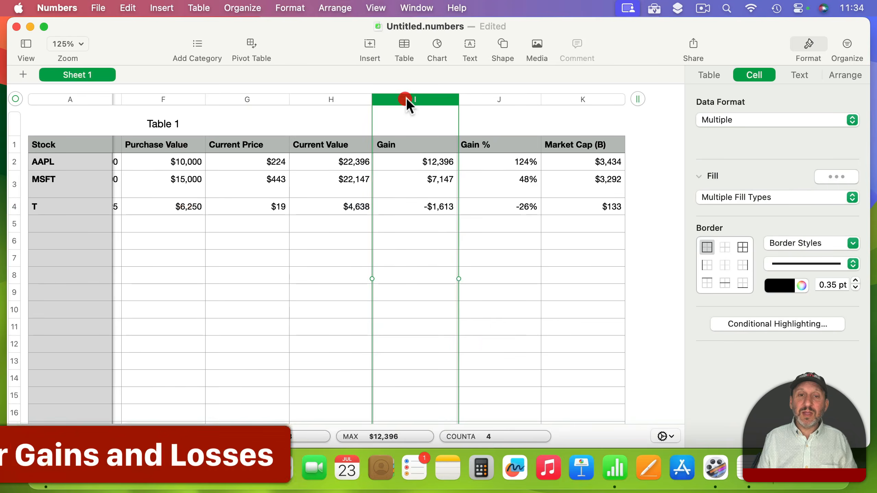
left_click(487, 98, "shift")
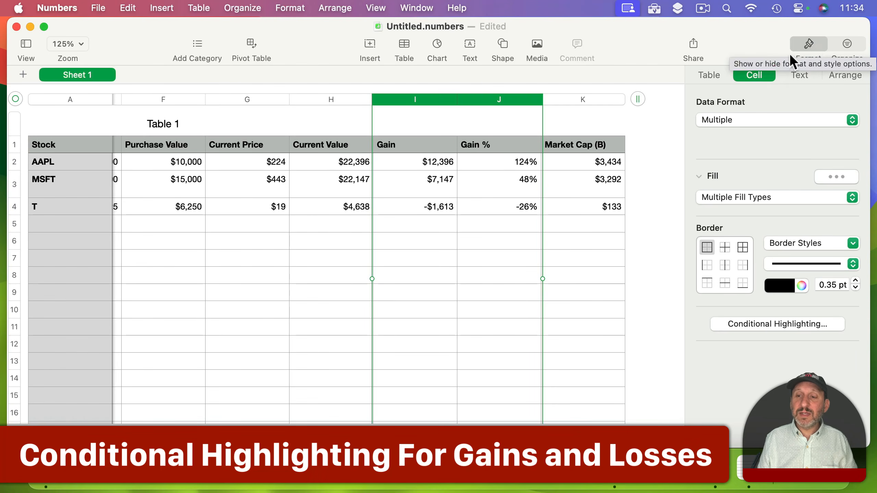
left_click(721, 327)
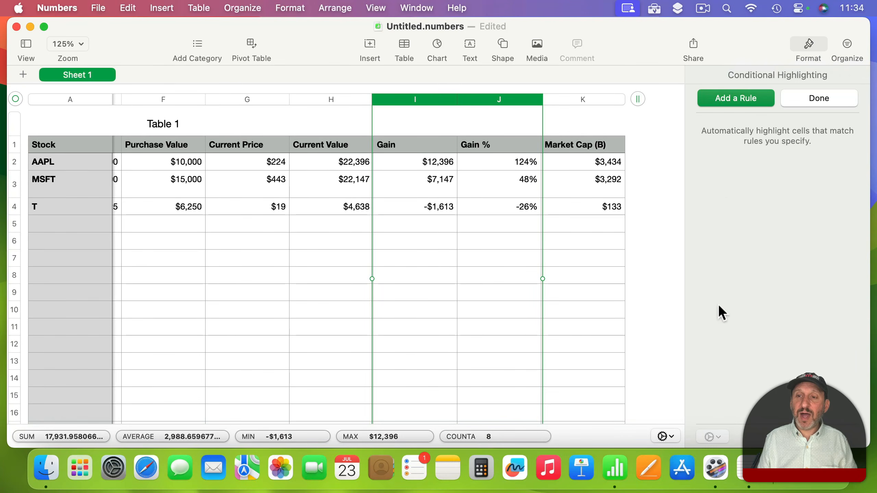
left_click(728, 100)
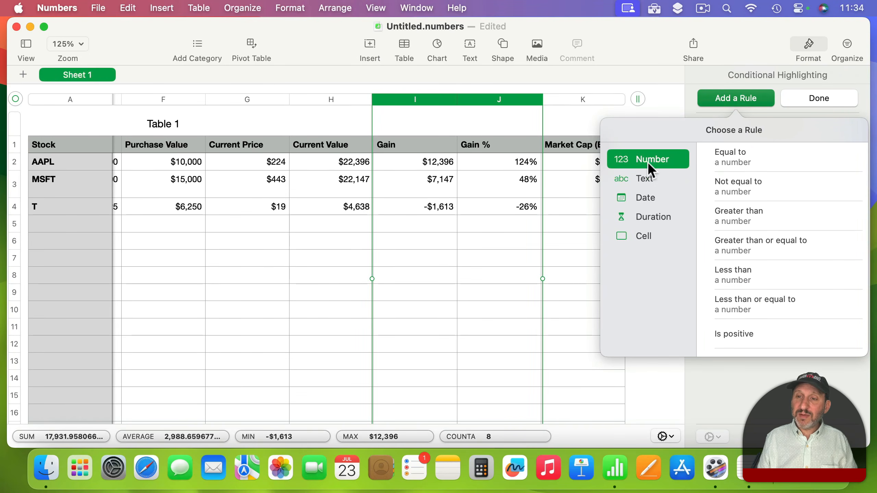
left_click(742, 216)
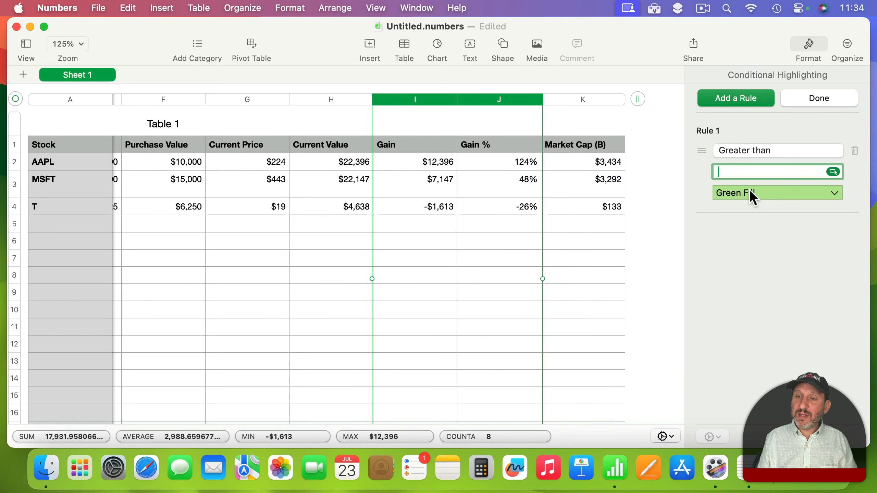
type("0")
left_click(761, 193)
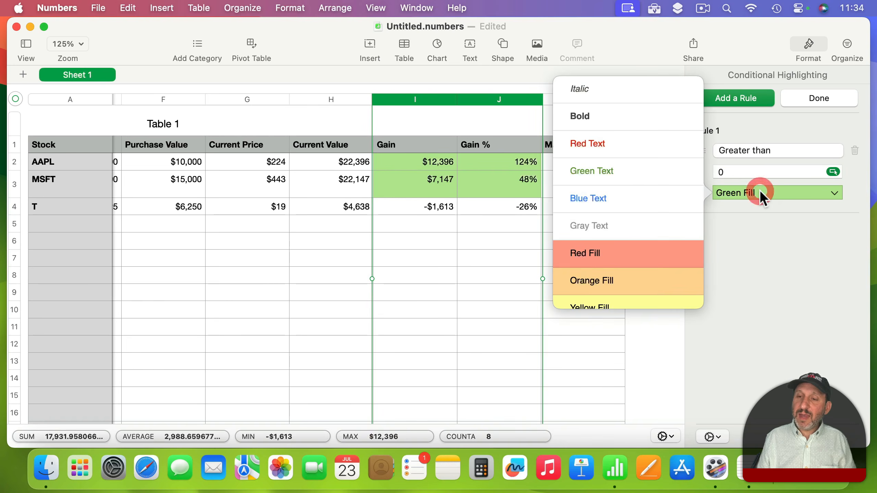
left_click(602, 167)
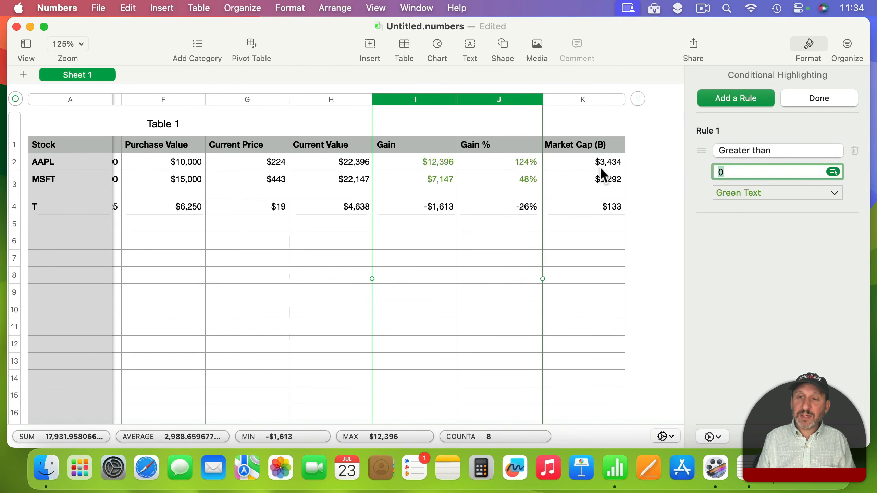
Add a second highlighting rule to the Gain and Gain % columns that shows numbers less than 0 in Red Text
left_click(735, 100)
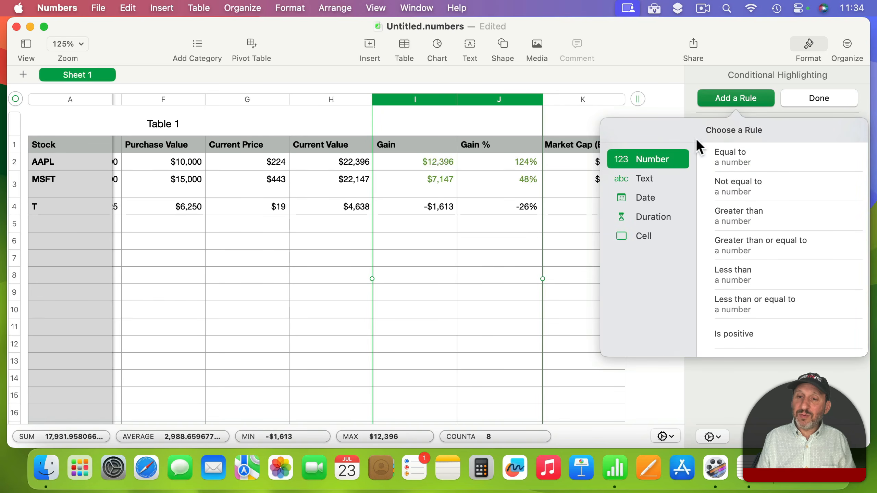
left_click(748, 267)
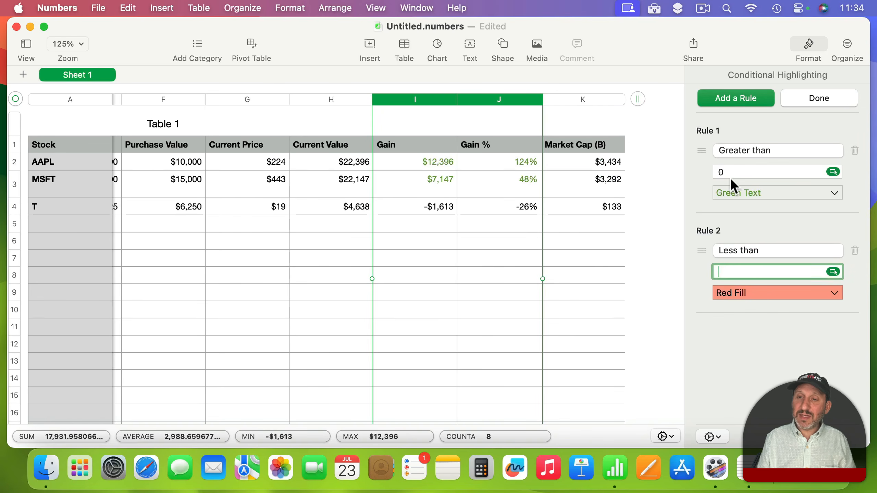
type("0")
left_click(742, 298)
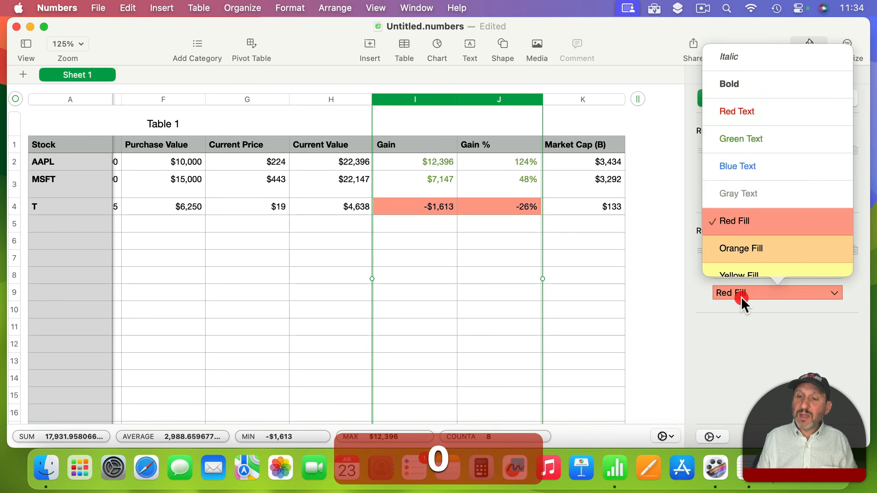
left_click(735, 120)
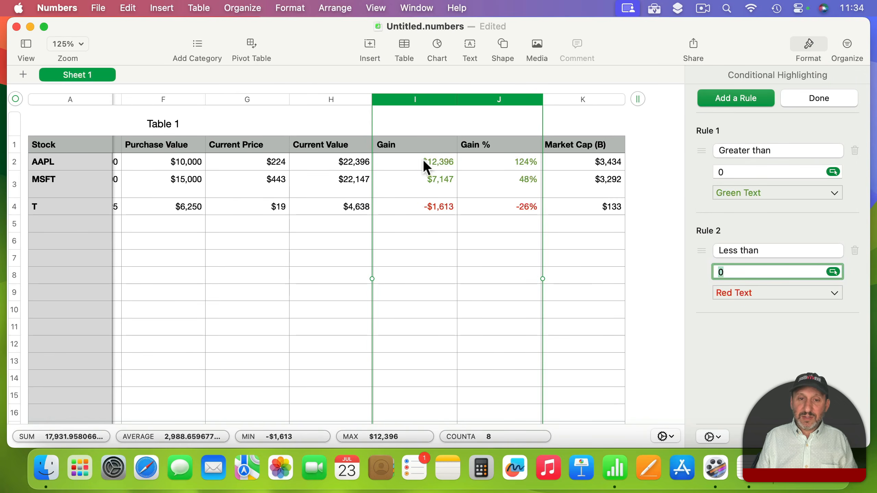
left_click(647, 162)
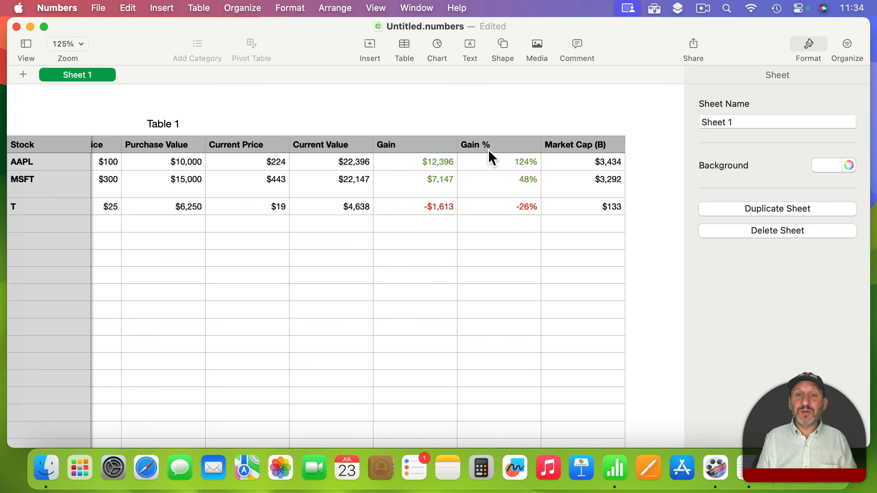
Review the color highlighting of the Gain and Gain % cells in the stock rows
left_click(420, 207)
left_click(483, 211)
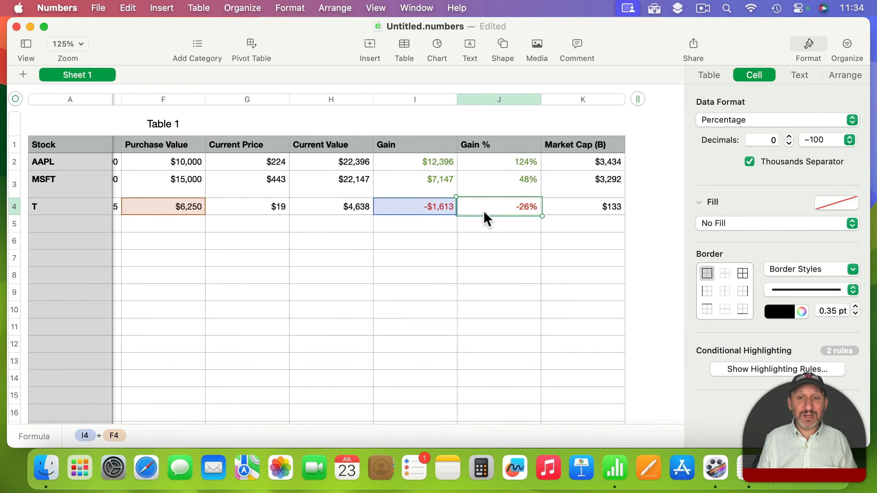
left_click(437, 164)
left_click(481, 183)
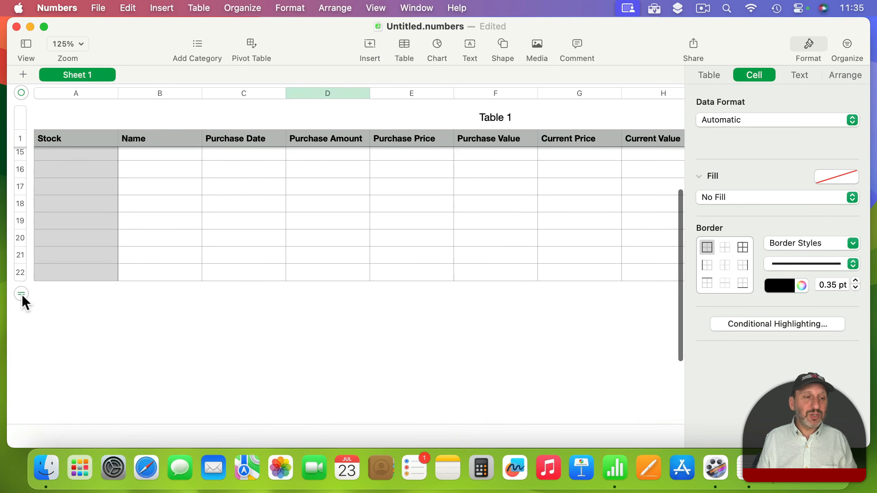
Remove the empty rows below the T row and add one new row 5
left_click_drag(22, 294, 31, 108)
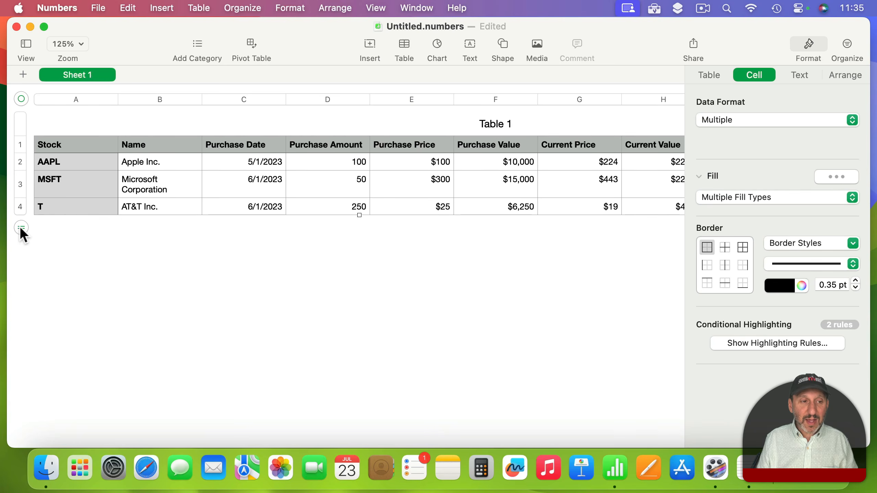
left_click_drag(19, 227, 22, 247)
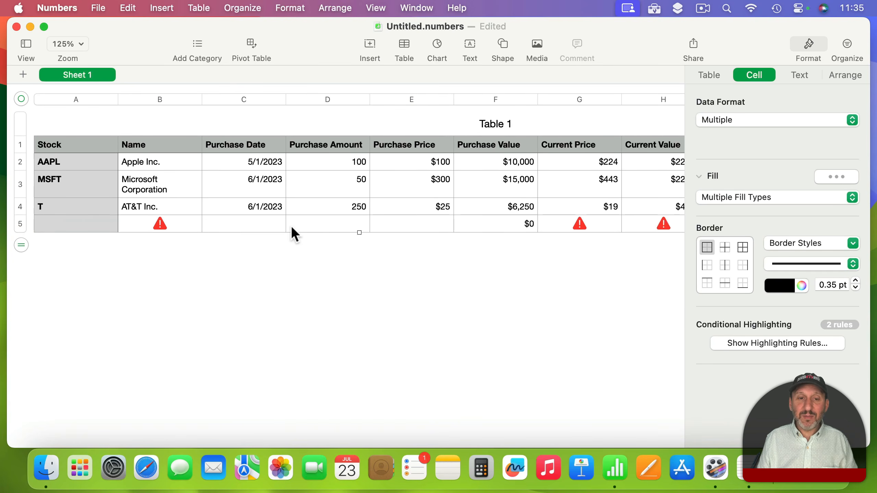
Enter the stock symbol ARM in A5 and the purchase date 10/1/2023 in C5
left_click(87, 229)
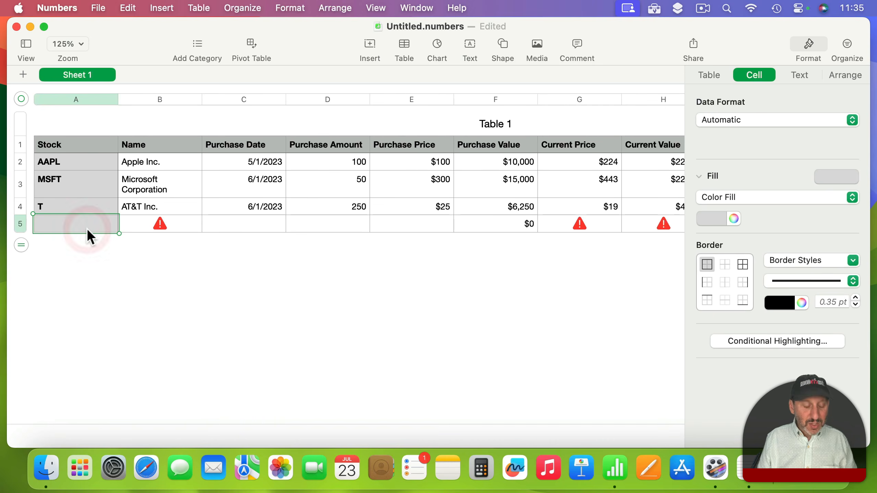
type("ARM")
key("Return")
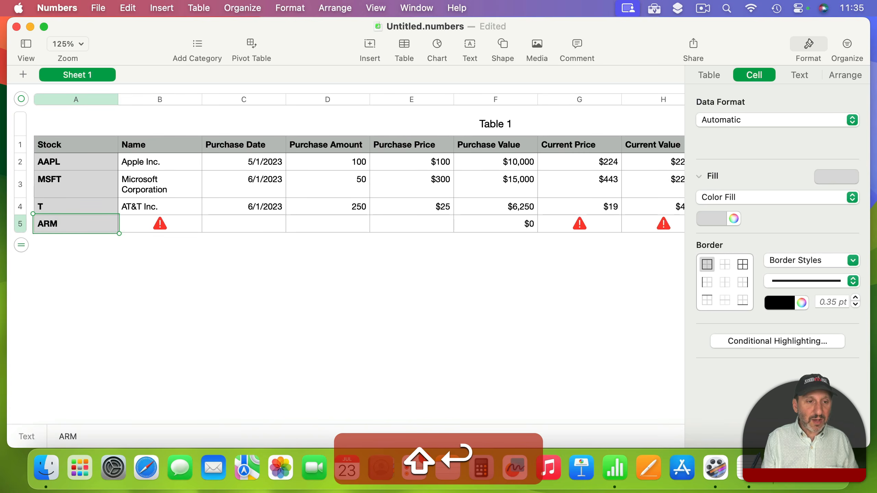
left_click(255, 224)
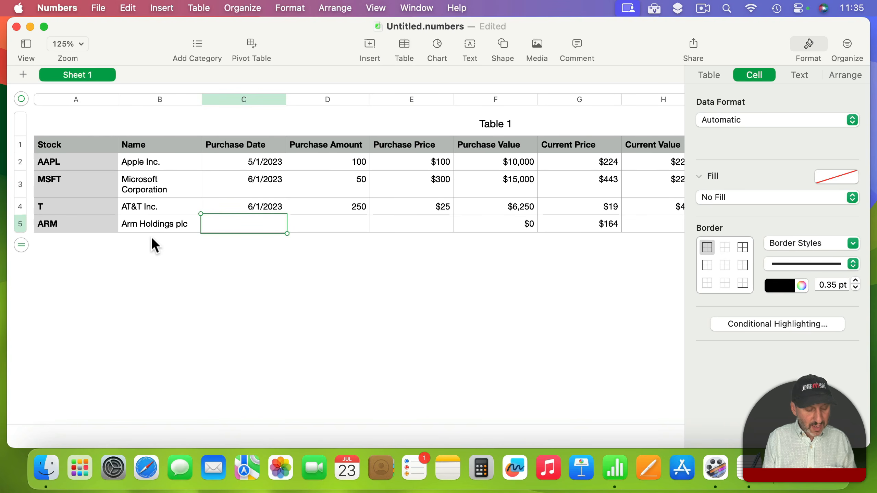
type("10/1")
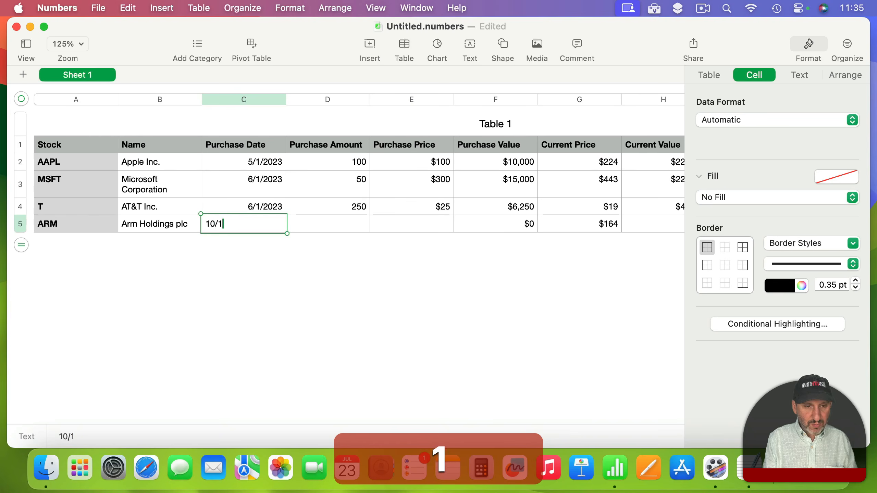
type("/2023")
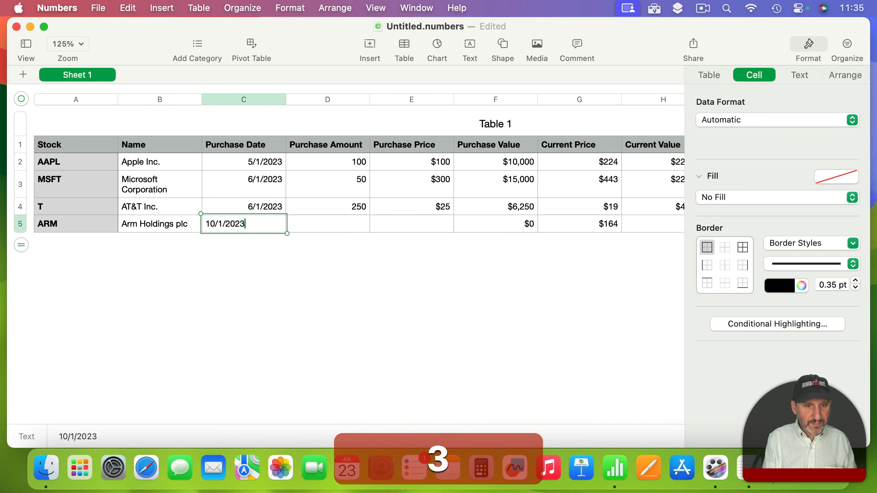
key("Tab")
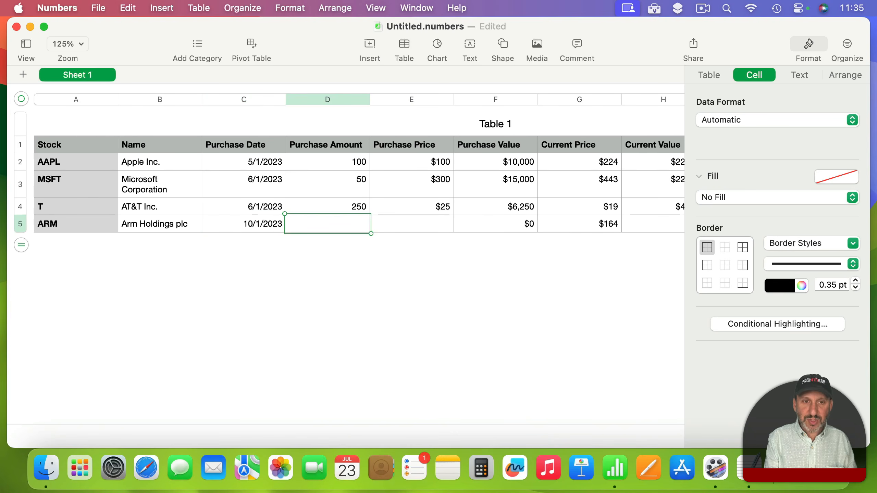
Set the ARM row's purchase amount in D5 to 100 and its purchase price in E5 to $100
type("100")
key("Tab")
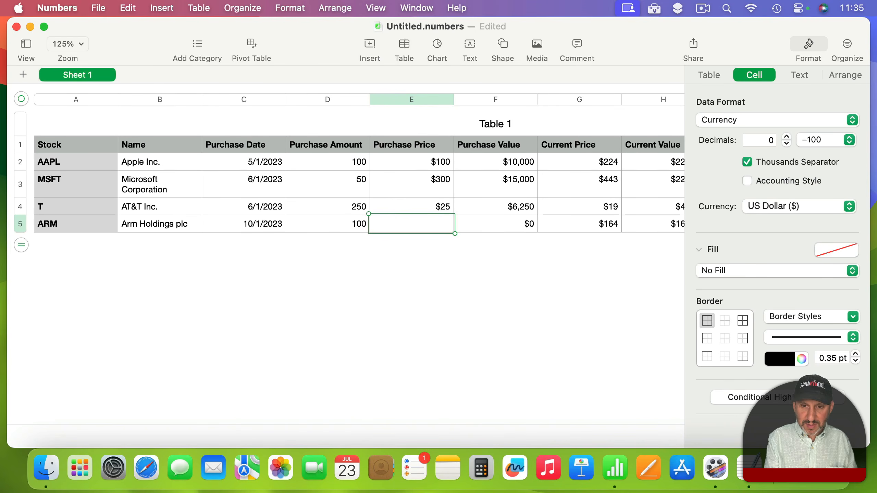
type("1")
type("00")
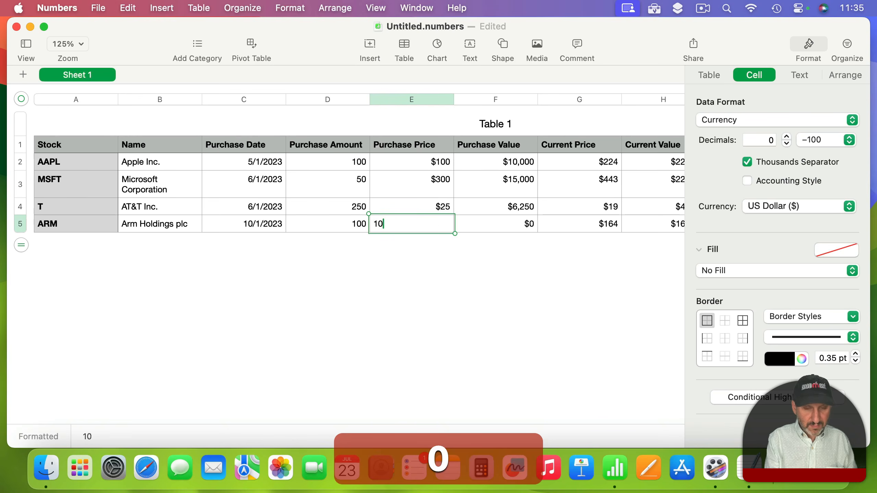
key("Return")
scroll(386, 244, "right", 10)
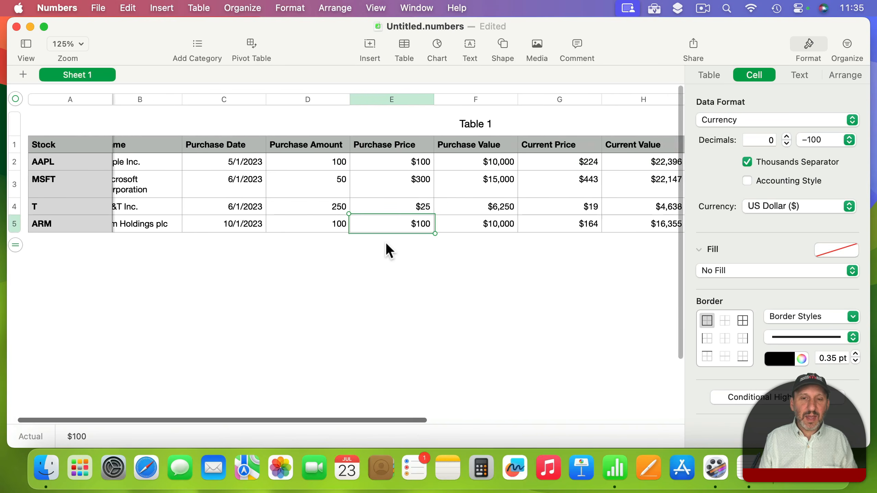
scroll(436, 207, "left", 10)
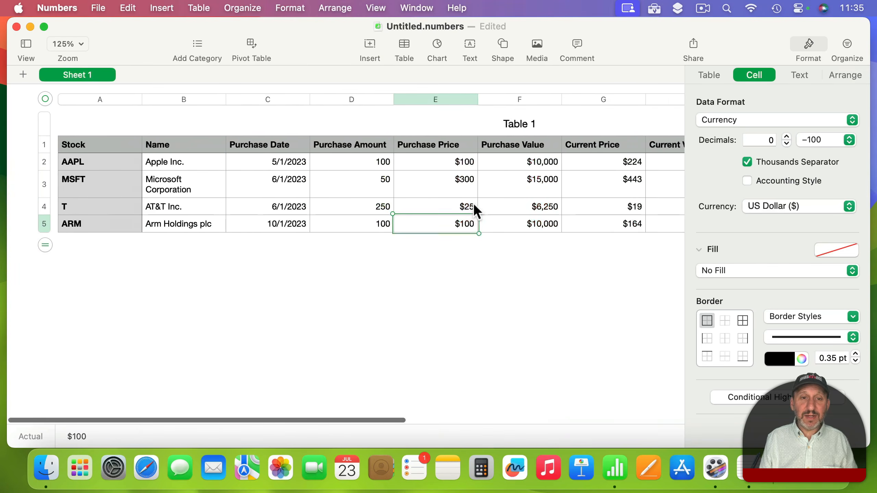
Rename the table title to Stocks
left_click(491, 123)
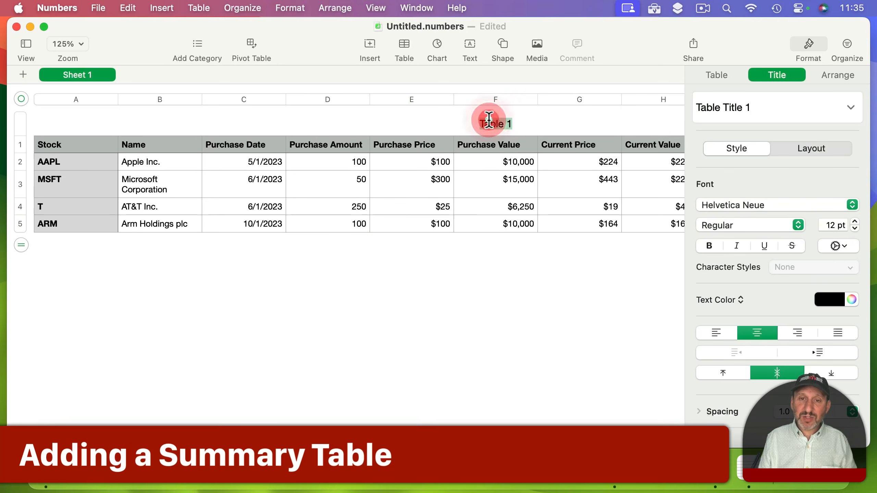
double_click(490, 123)
type("Stocks")
key("Return")
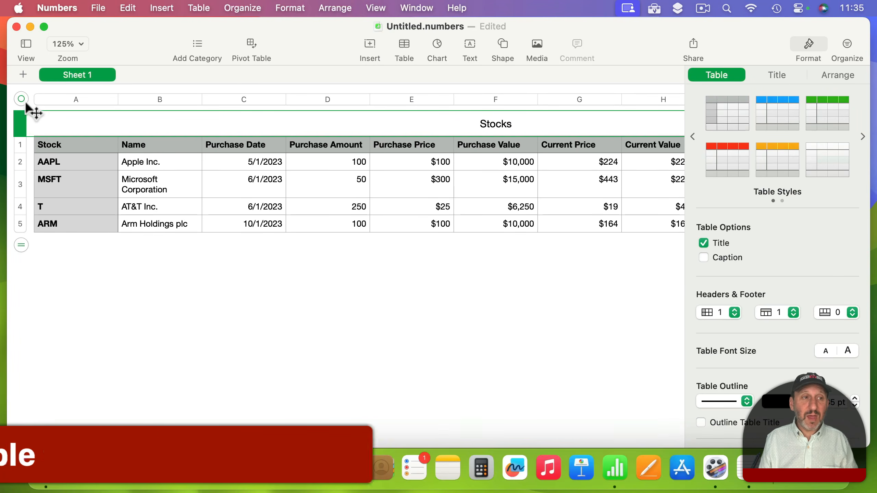
Make room above the Stocks table and place a plain table without headers there, reduced to two columns and three rows
left_click_drag(21, 98, 21, 234)
left_click(404, 44)
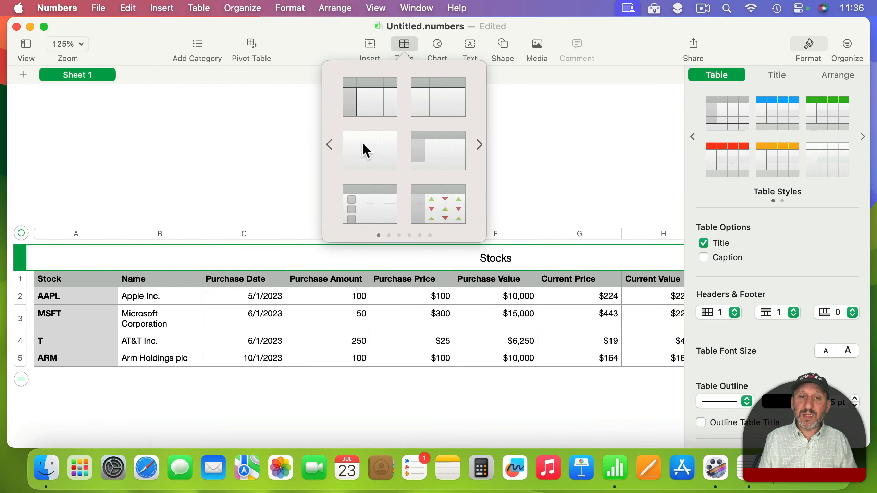
left_click(371, 145)
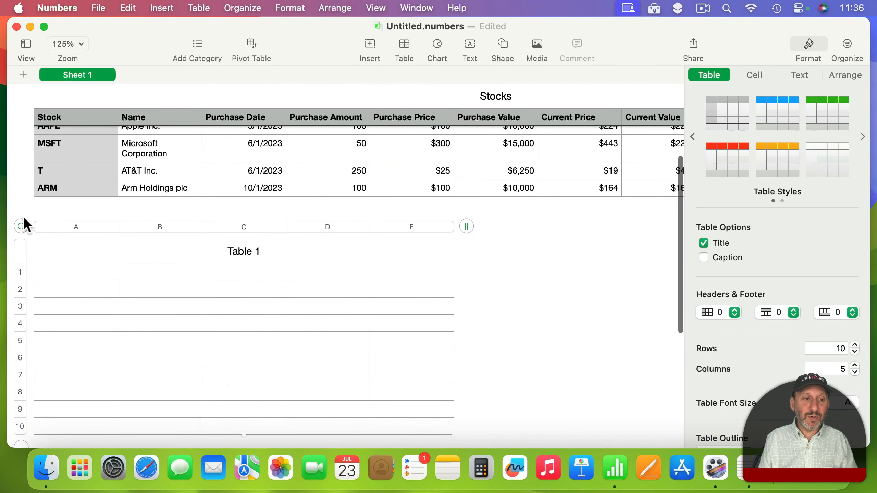
left_click_drag(26, 224, 39, 96)
left_click_drag(481, 96, 248, 96)
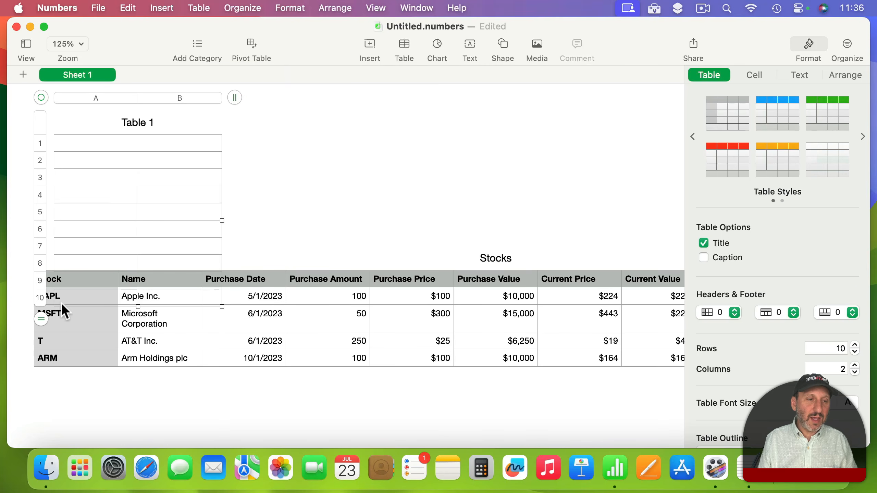
left_click_drag(41, 323, 36, 205)
Label A1 of the small table Portfolio Value and enter a formula in B1 that sums the Stocks table's Current Value column
left_click(79, 147)
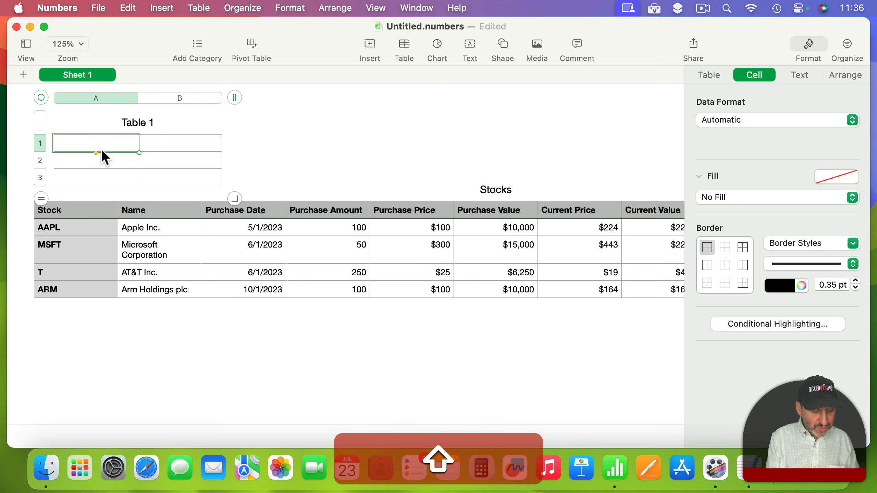
type("Portfol")
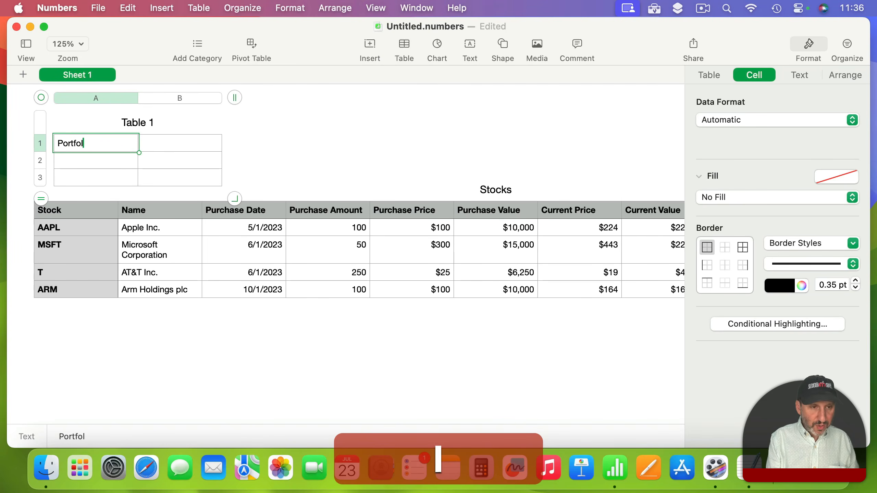
type("io Value")
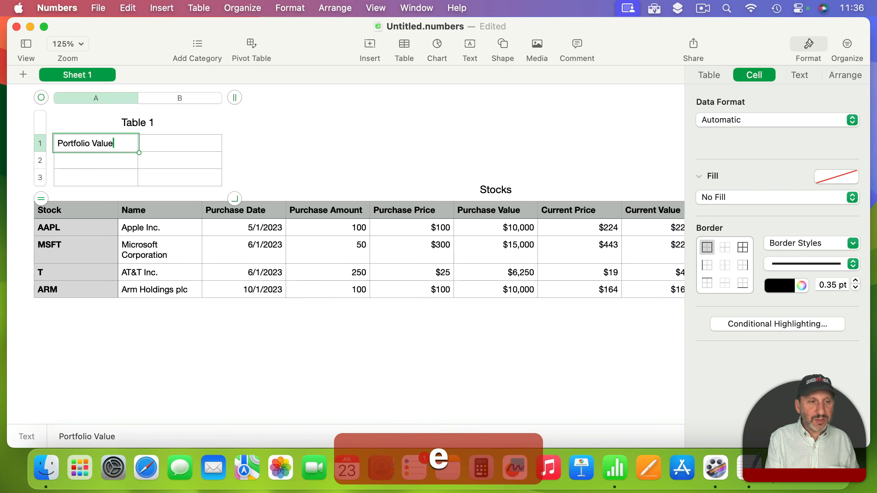
left_click(176, 142)
type("=")
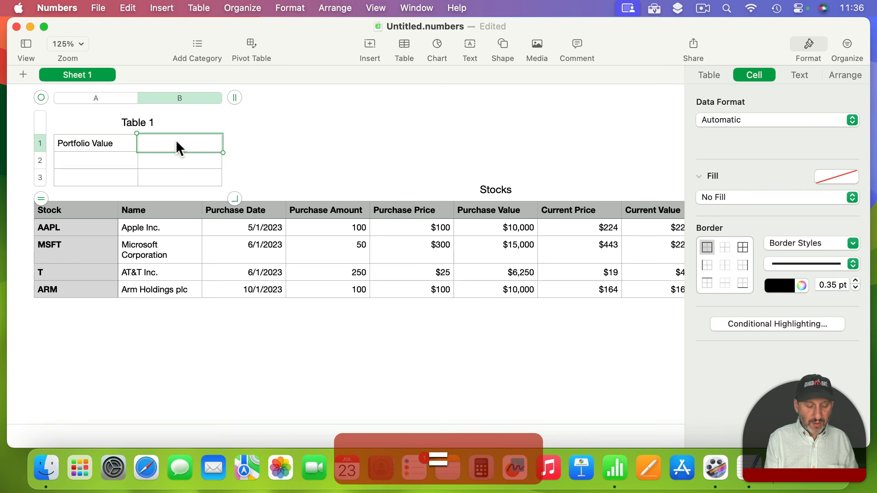
type("SUM(")
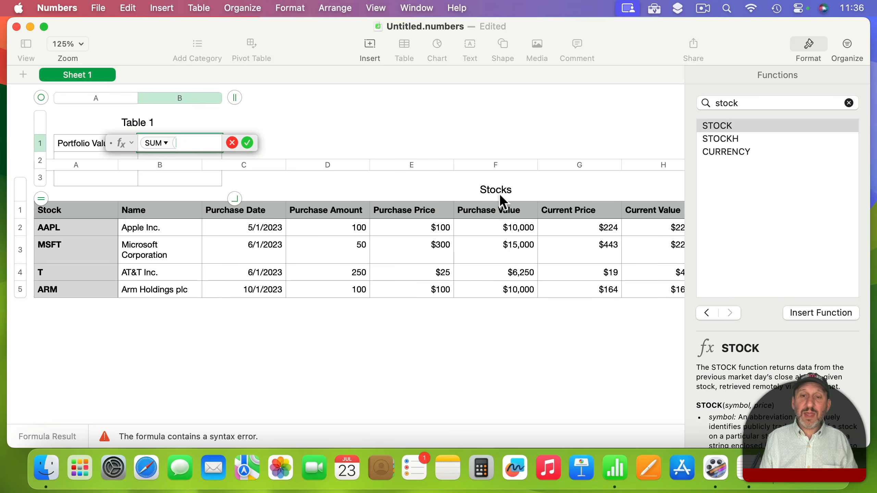
scroll(499, 193, "right", 5)
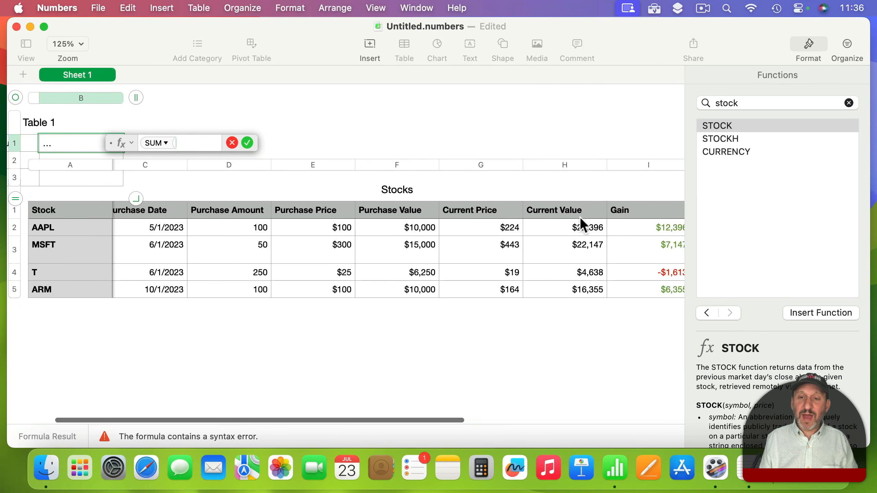
left_click(567, 164)
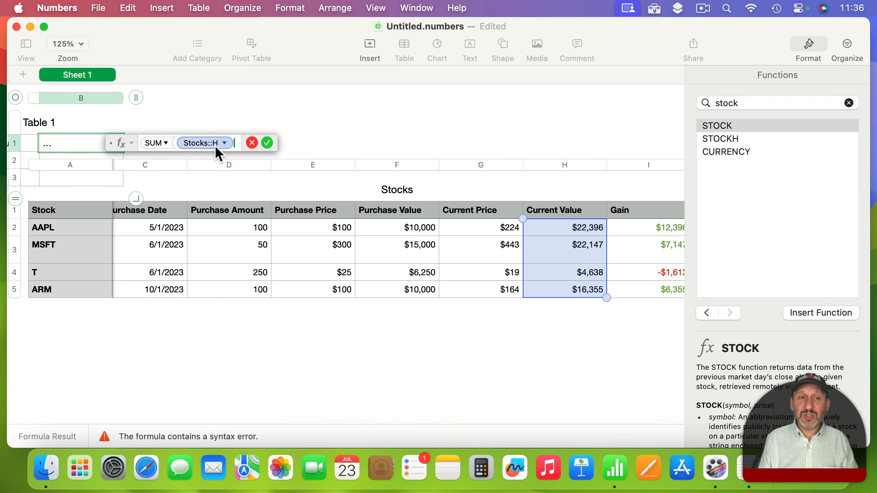
type(")")
key("Return")
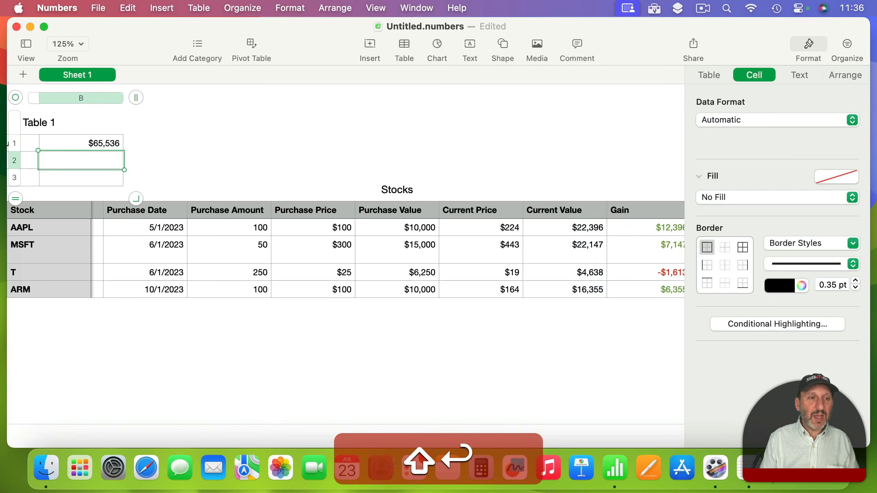
Label A2 Change and compute in B2 the sum of the Stocks Current Value column minus the sum of the Purchase Value column
scroll(155, 139, "right", 1)
left_click(99, 160)
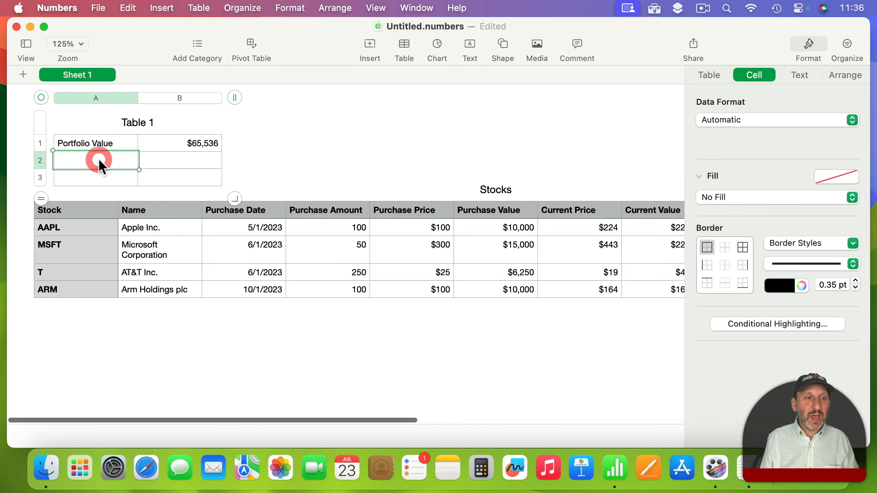
type("Change")
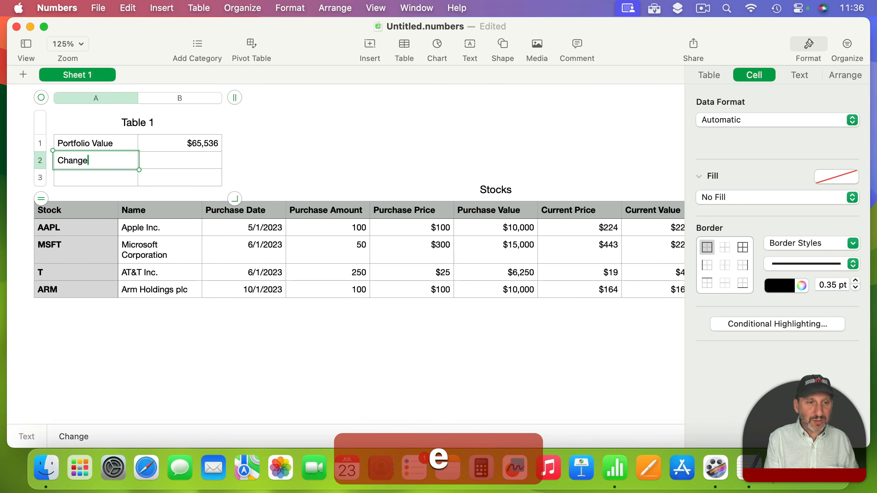
key("Tab")
type("=SUM(")
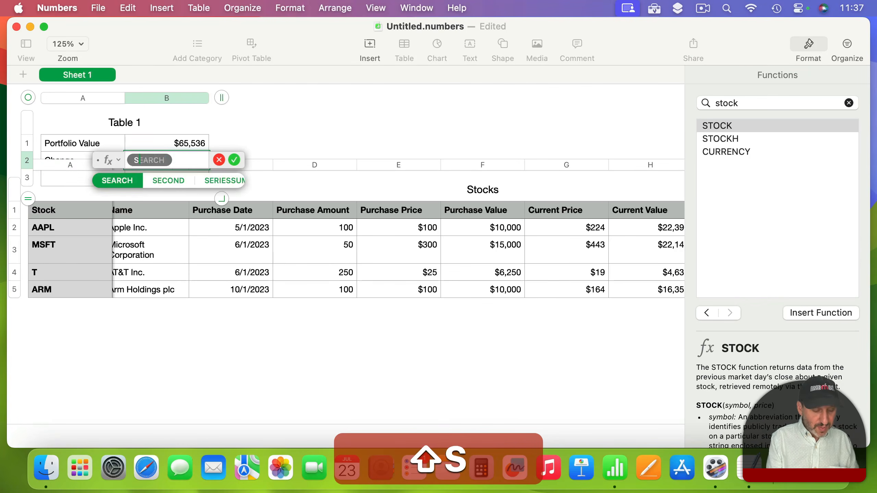
left_click(643, 169)
type(")-")
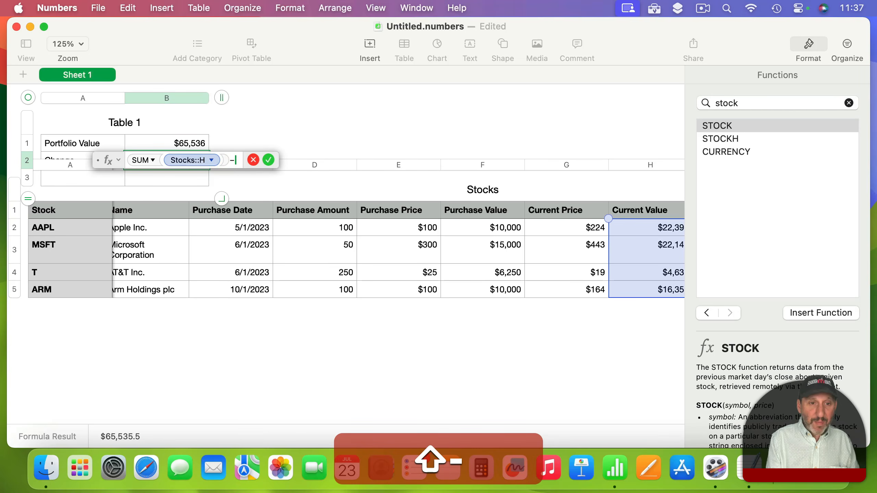
type("SUM(")
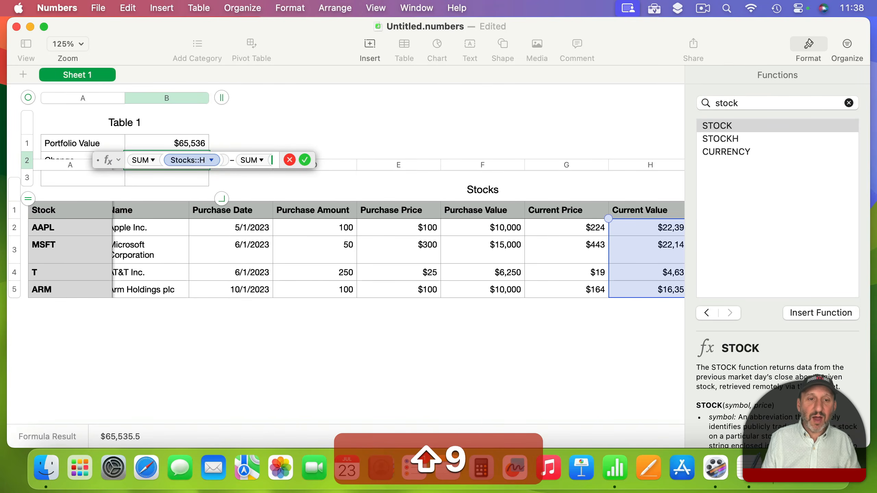
left_click(481, 164)
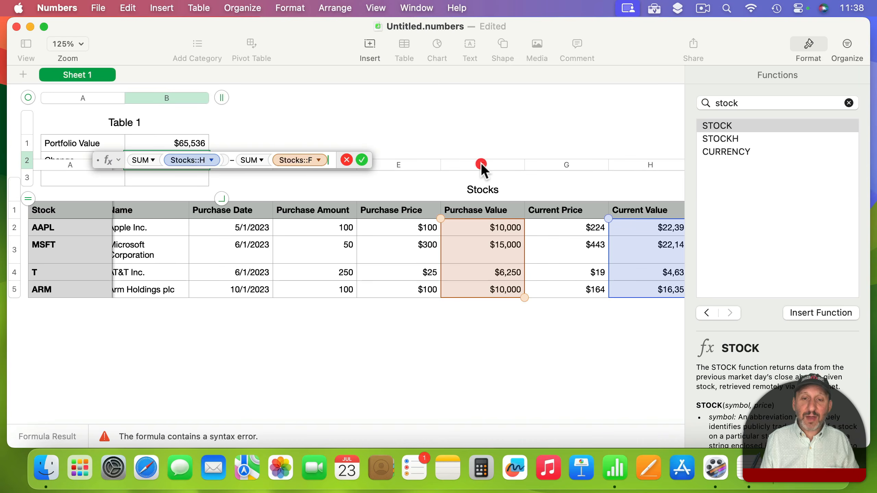
type(")")
key("Return")
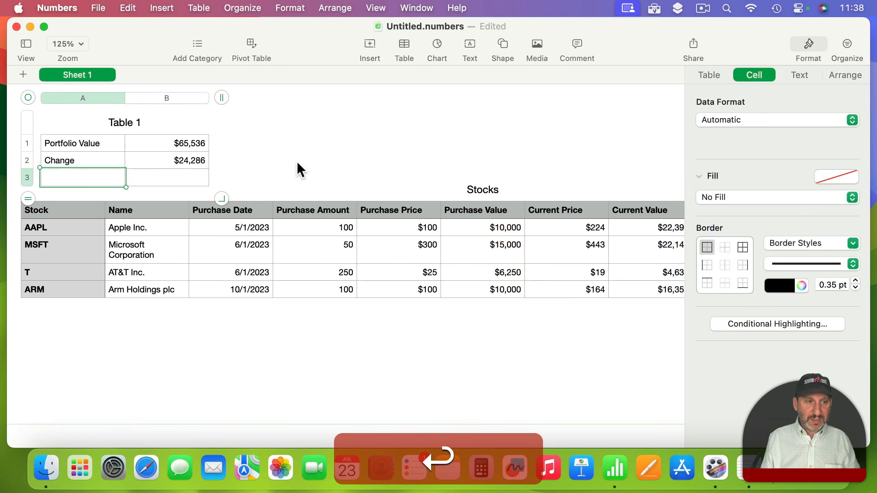
Label A3 Change % and enter a formula in B3 dividing B2 by the sum of the Stocks Purchase Value column
type("Chan")
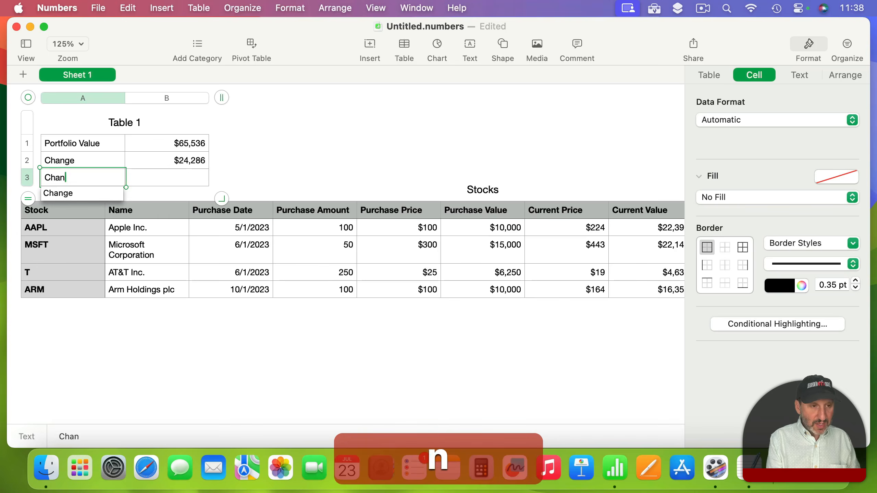
type("ge %")
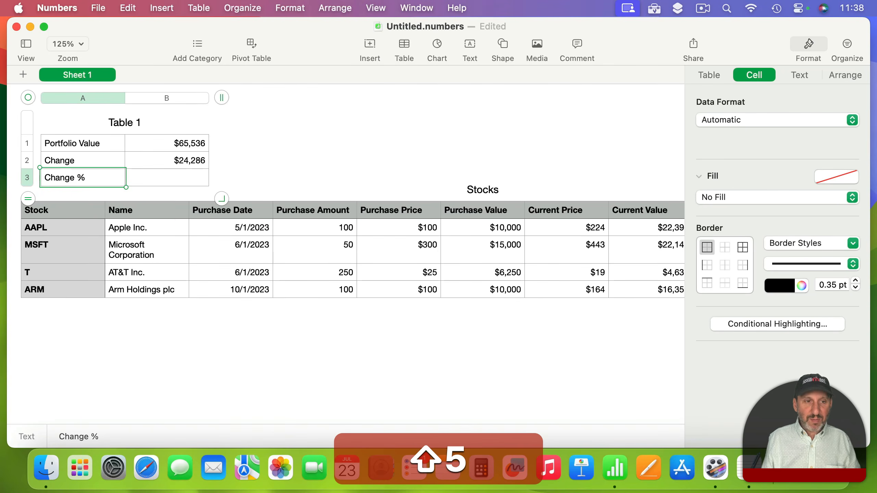
left_click(193, 168)
left_click(177, 180)
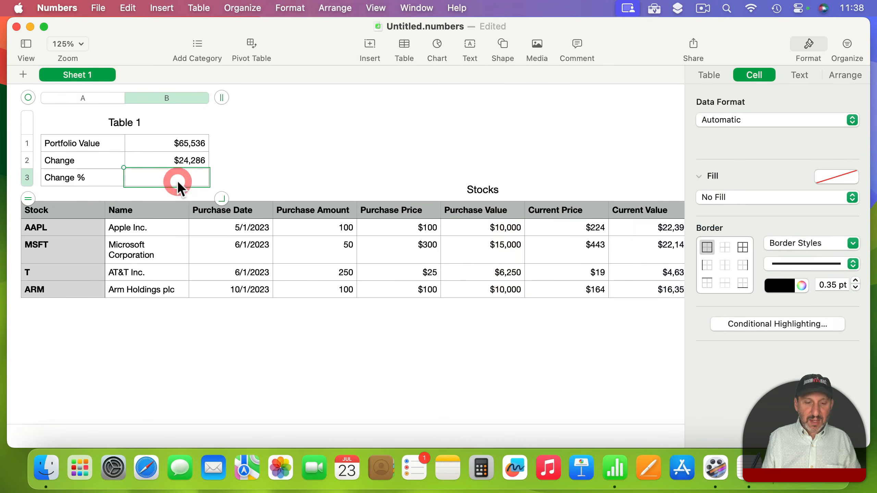
key("equal")
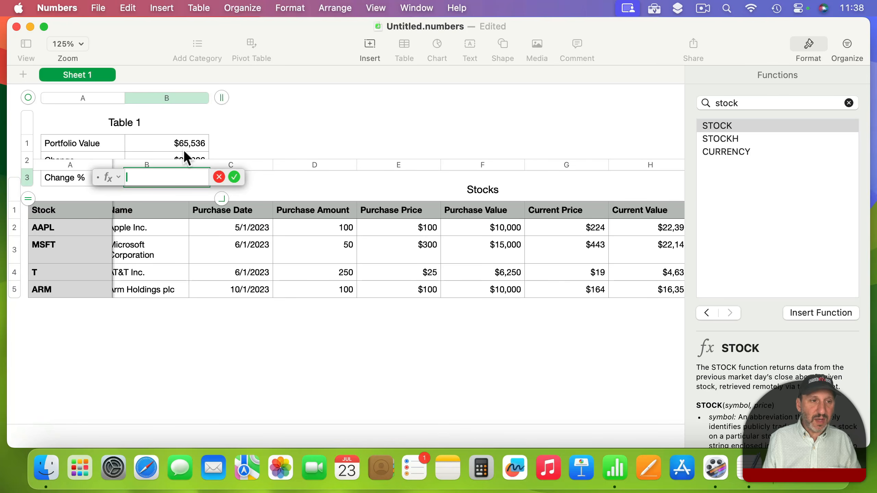
left_click(172, 156)
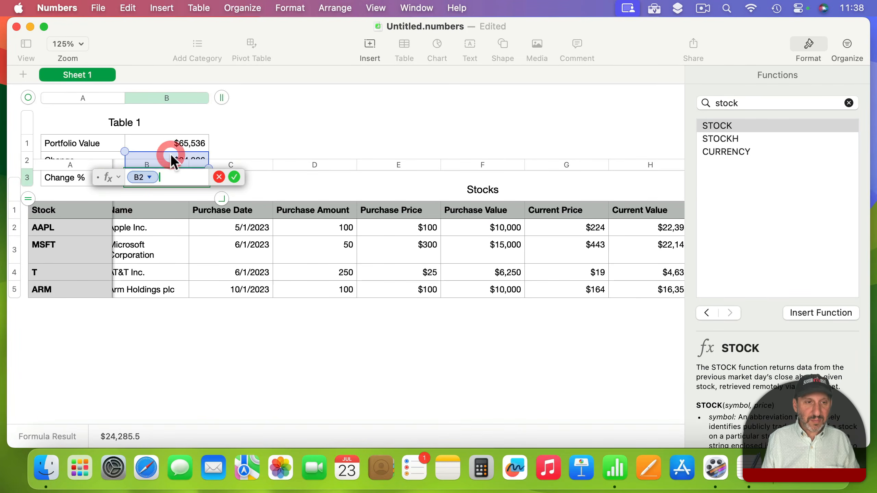
type("/SUM(")
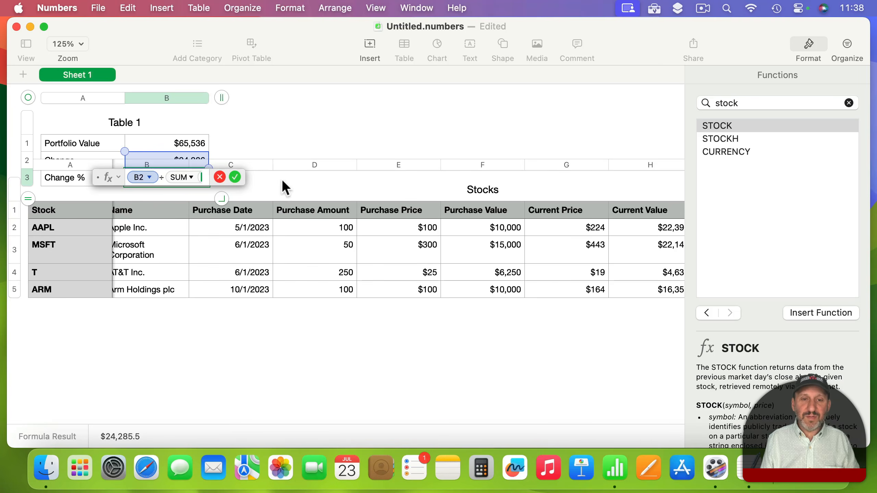
left_click(478, 169)
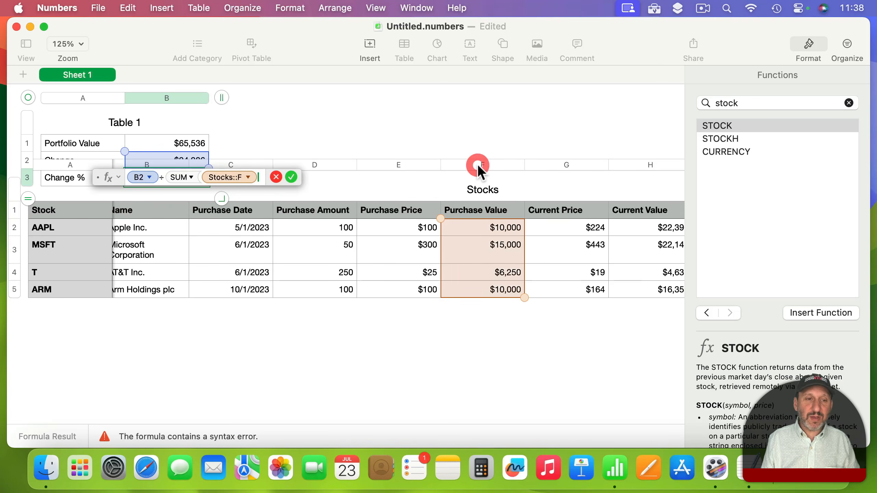
type(")")
key("Return")
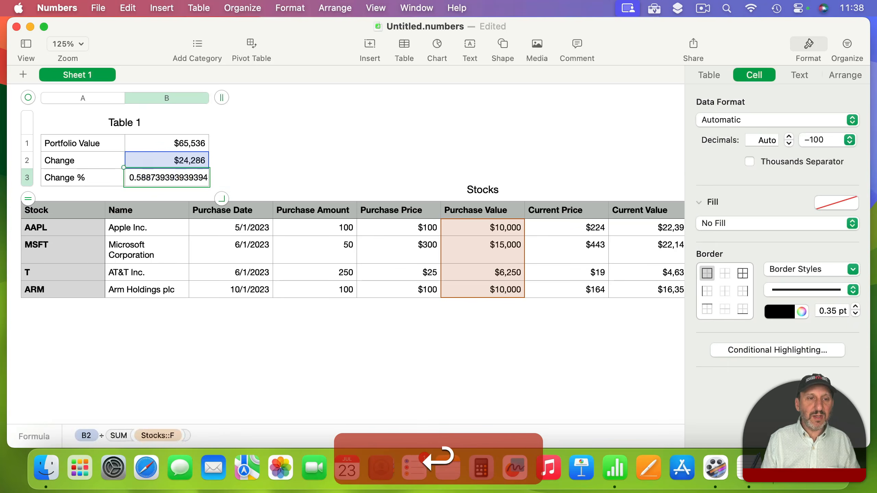
Format the Change % result in B3 as a percentage with 0 decimals
left_click(736, 123)
left_click(735, 173)
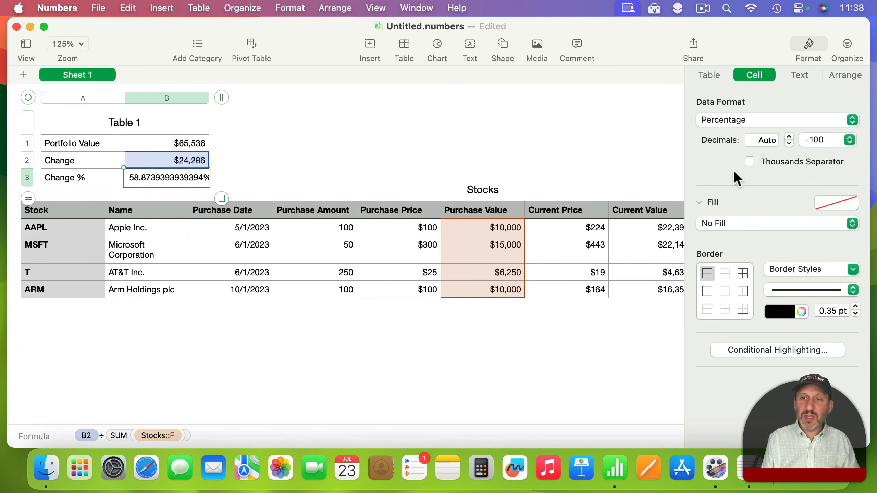
left_click(769, 140)
type("0")
key("Return")
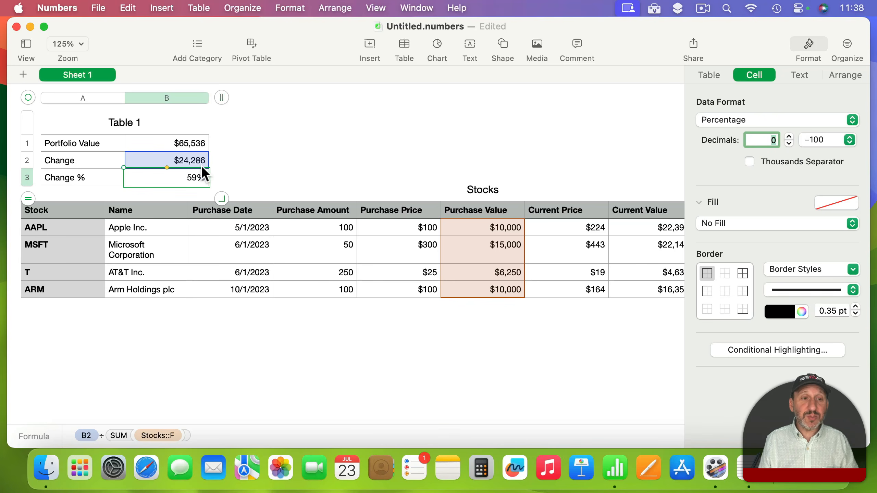
Hide the title of the small summary table
left_click(99, 122)
left_click(720, 75)
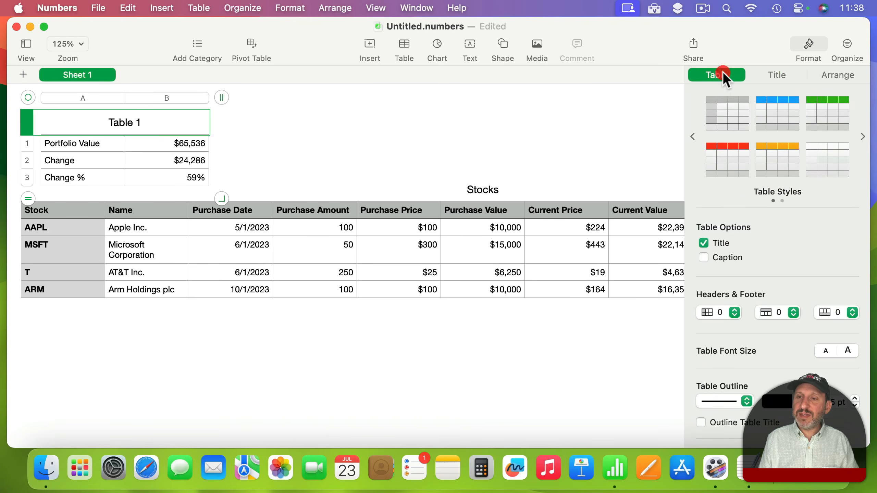
left_click(718, 243)
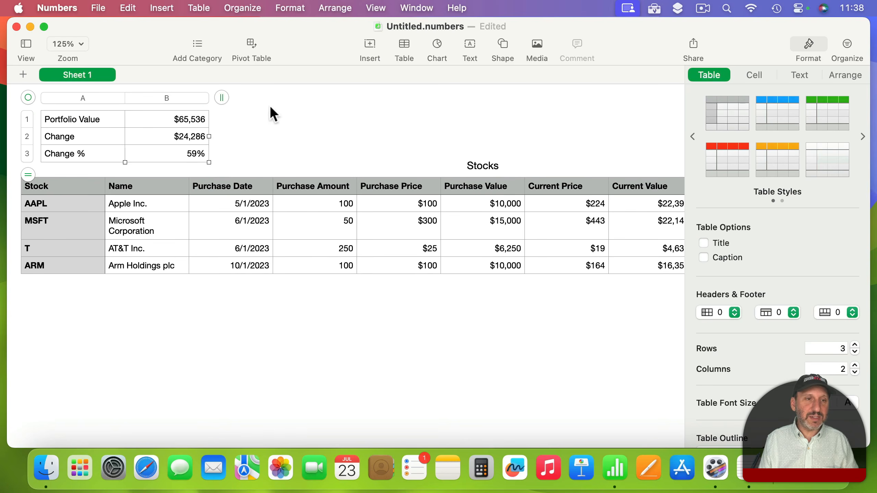
Remove all inner and outer borders from the summary table's cells A1 to B3
left_click(85, 117)
left_click(157, 152, "shift")
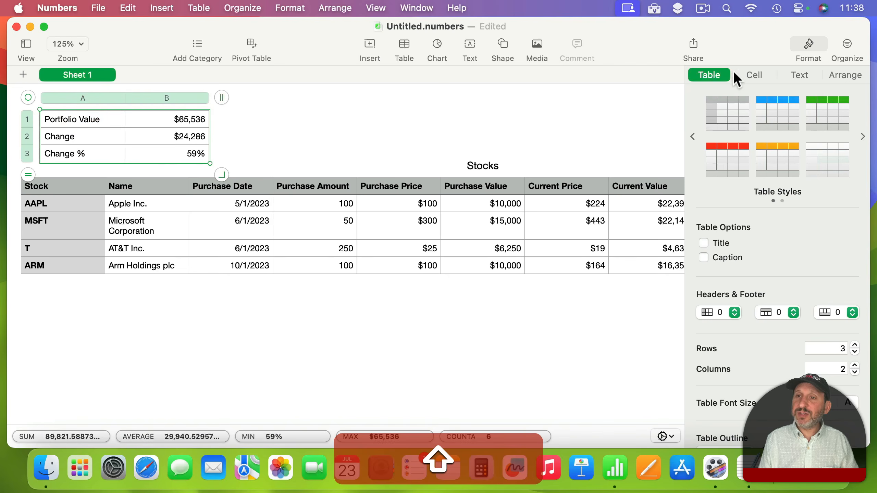
left_click(754, 74)
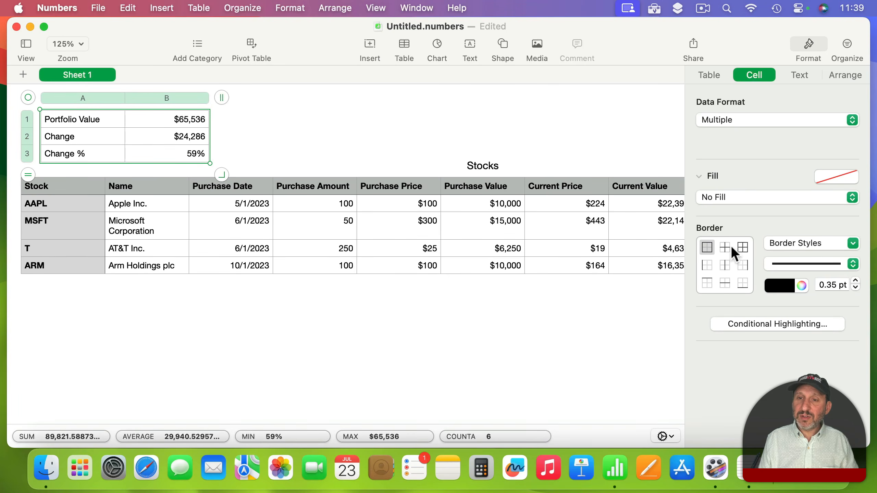
left_click(744, 247)
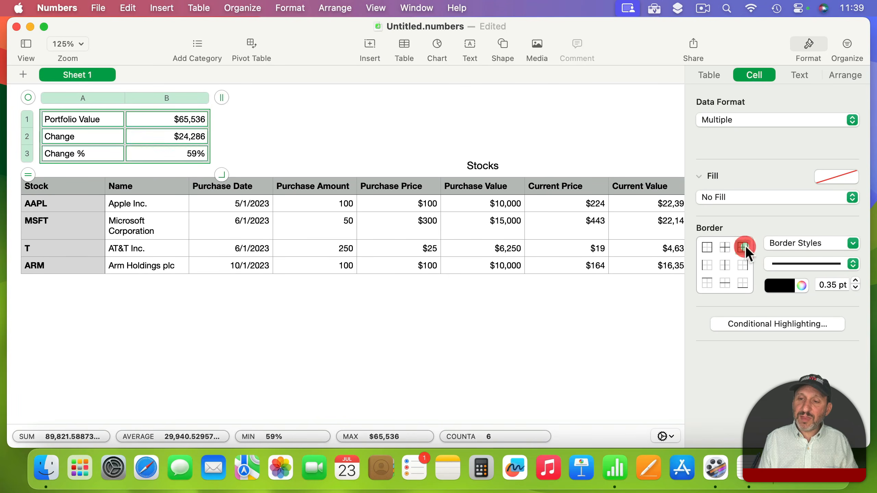
left_click(777, 244)
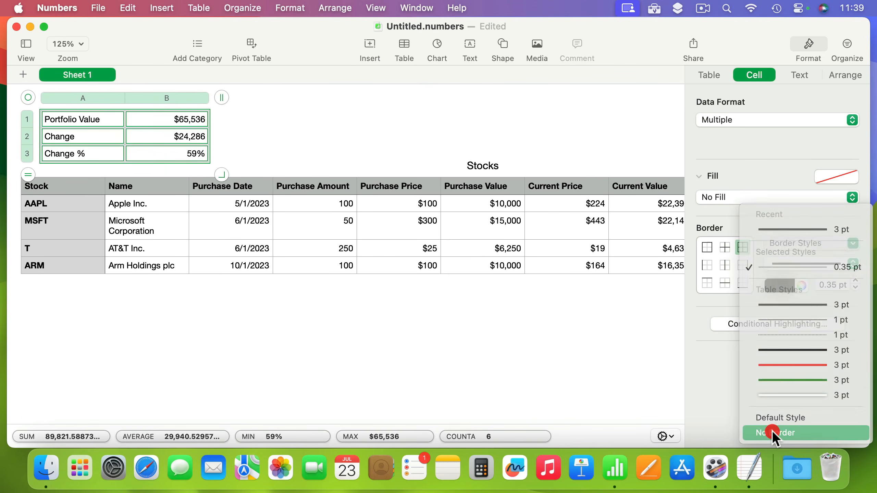
left_click(775, 433)
left_click(279, 126)
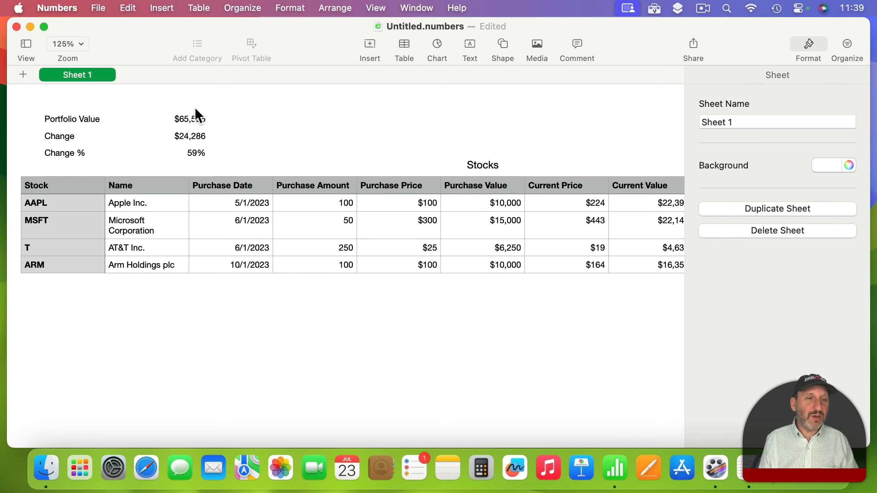
Right-align the three labels in column A of the summary table
left_click(83, 120)
left_click(70, 148, "shift")
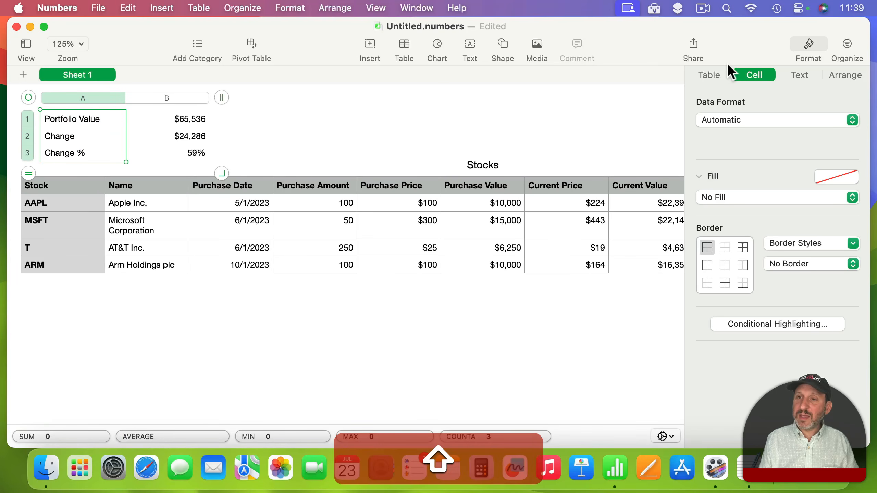
left_click(784, 74)
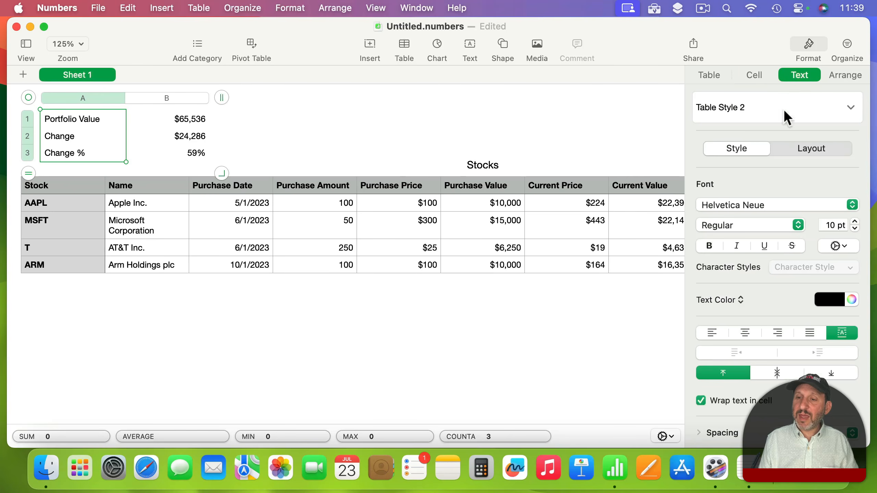
left_click(778, 332)
Left-align the three values in column B of the summary table
left_click(182, 119)
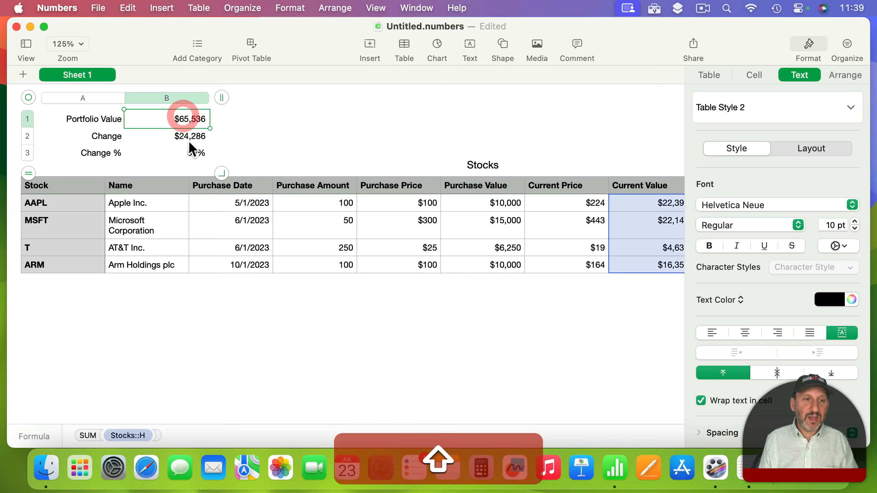
left_click(189, 152, "shift")
left_click(711, 333)
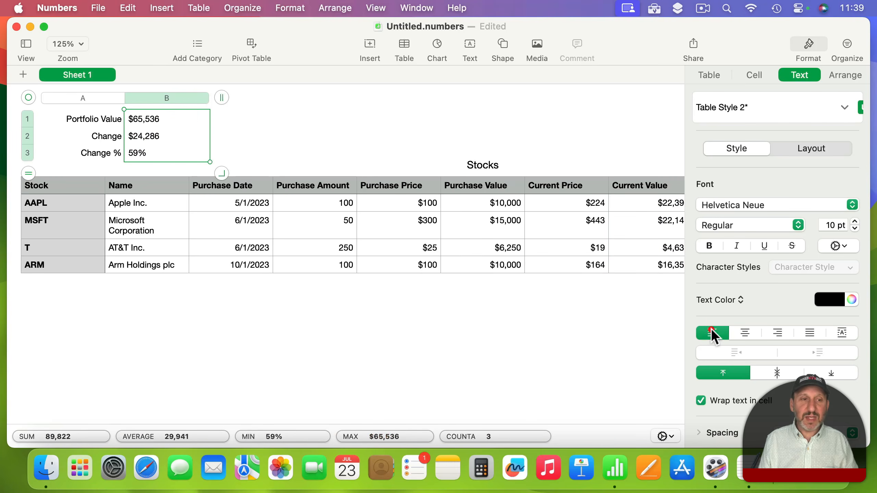
left_click(262, 128)
Make the three labels in column A of the summary table bold
left_click(97, 121)
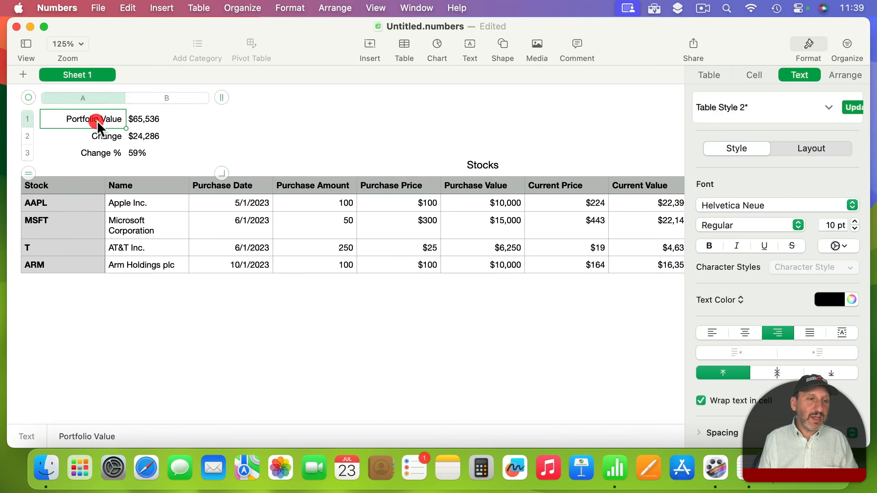
left_click(105, 152, "shift")
key("super+b")
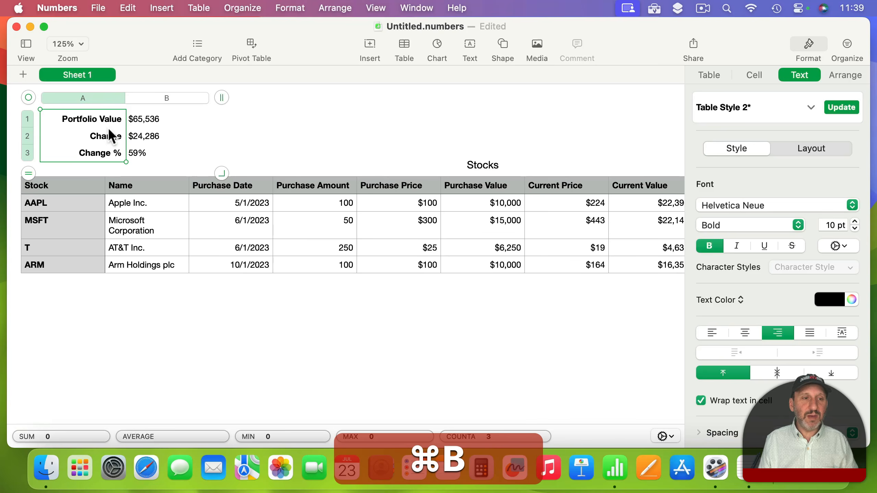
left_click(227, 119)
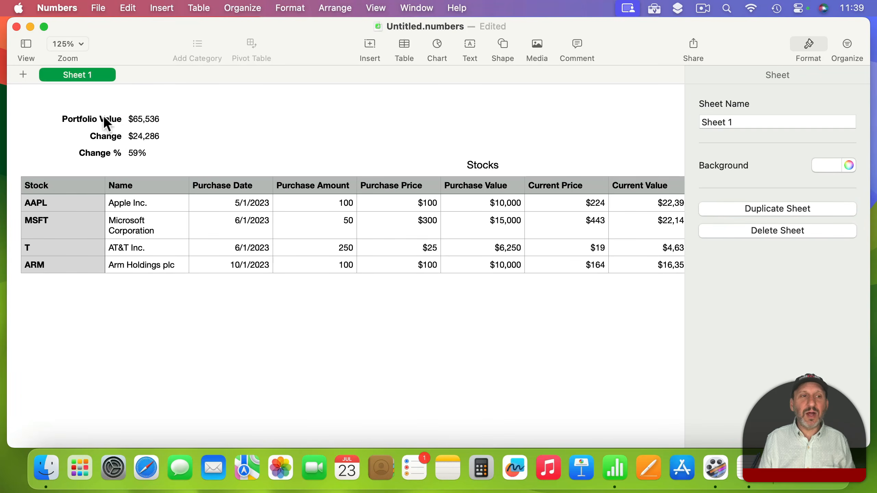
Set the font size of all summary table cells, A1 to B3, to 12 pt
left_click(93, 119)
left_click(152, 154, "shift")
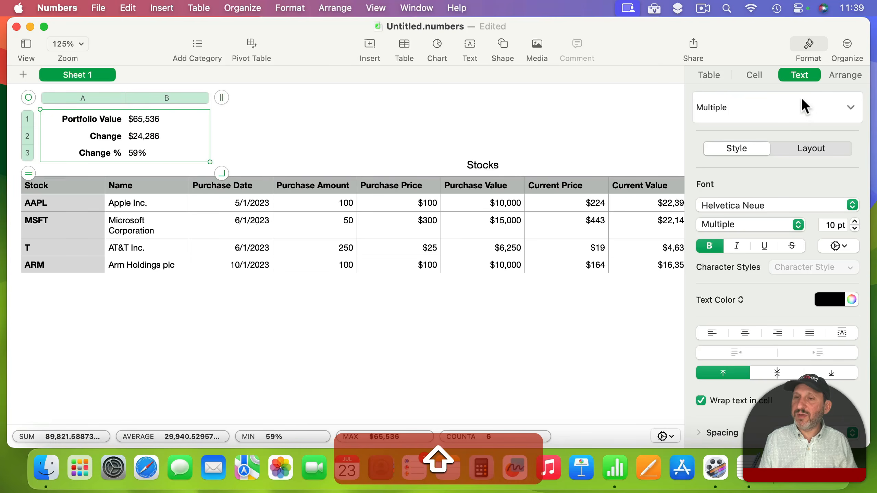
left_click(854, 221)
left_click(855, 221)
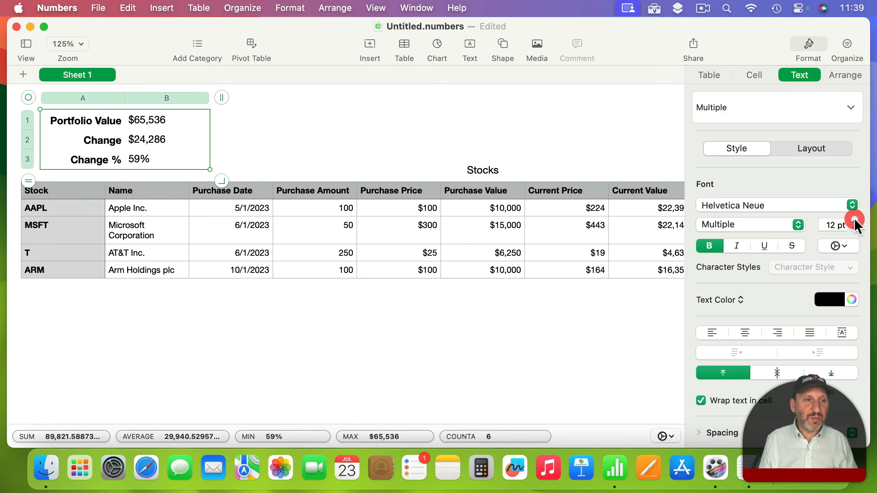
left_click(405, 119)
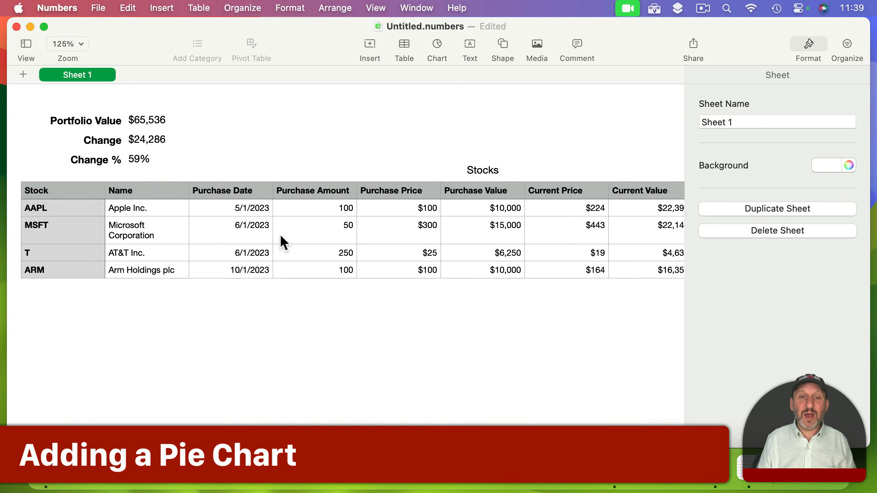
Insert a 2D pie chart based on the Current Value column of the Stocks table
scroll(369, 222, "right", 10)
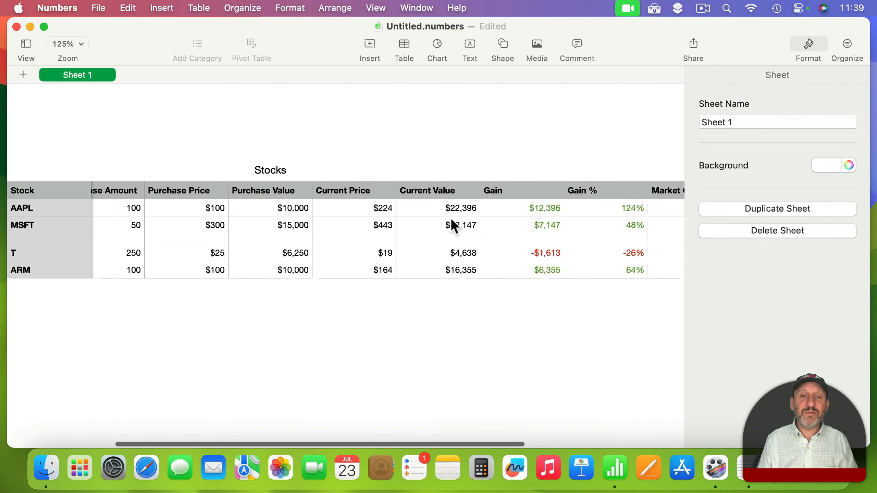
left_click(436, 199)
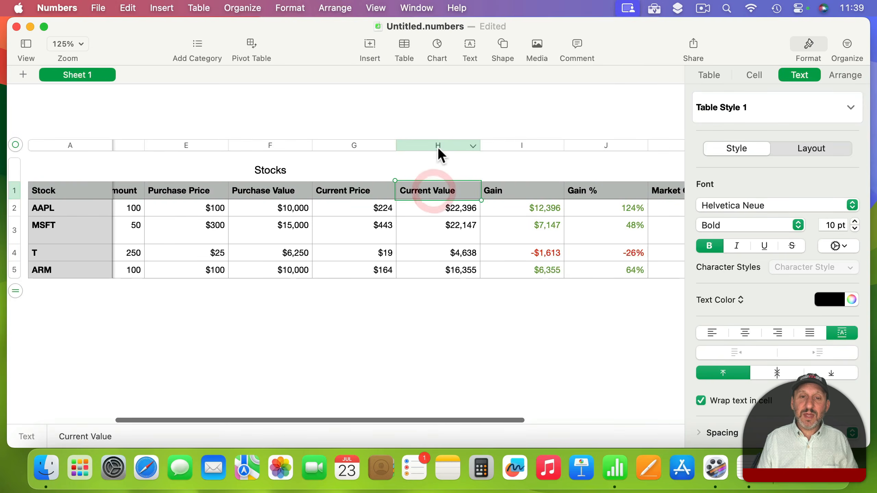
left_click(437, 146)
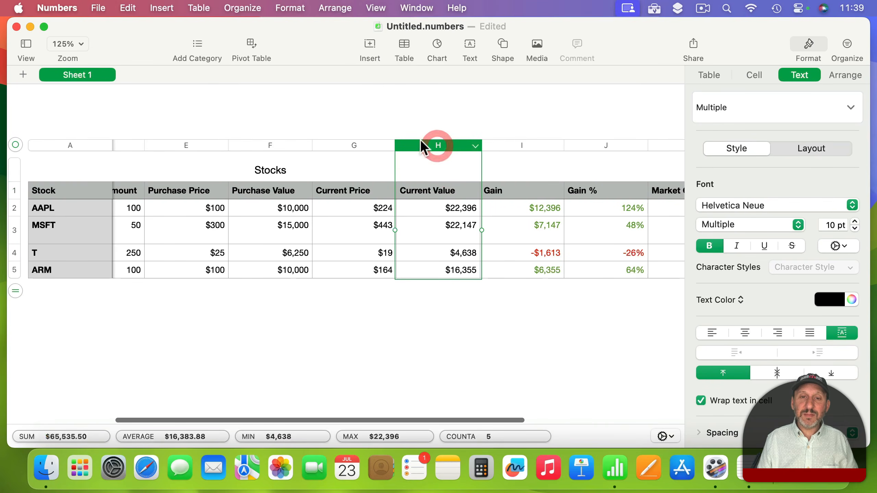
left_click(436, 47)
left_click(512, 236)
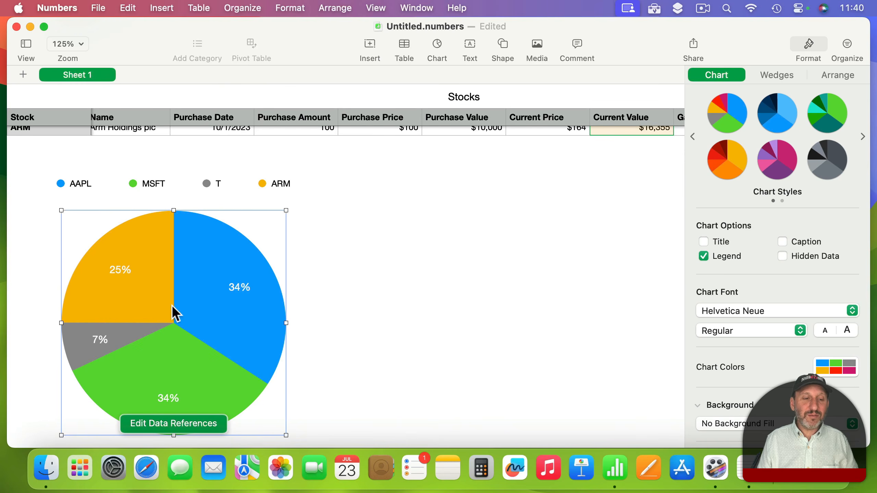
scroll(172, 305, "up", 5)
scroll(219, 362, "down", 5)
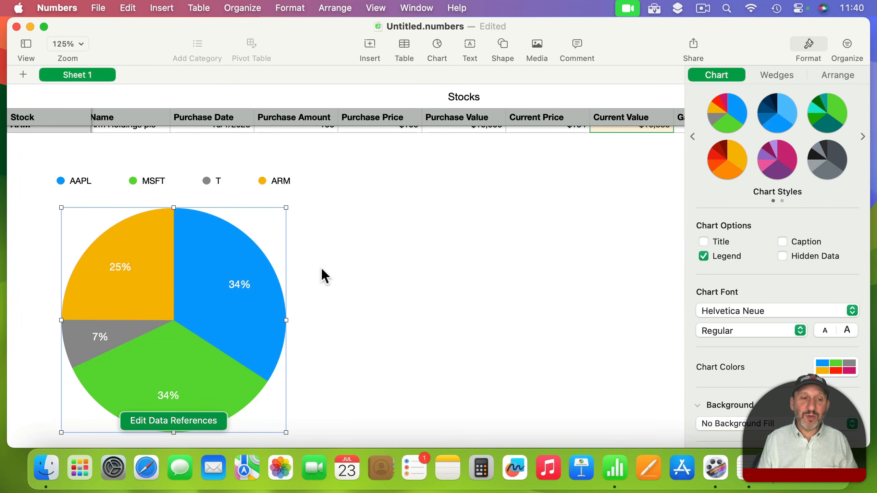
Show data point names on the pie wedges and format the wedge values as currency with 0 decimals
left_click(771, 74)
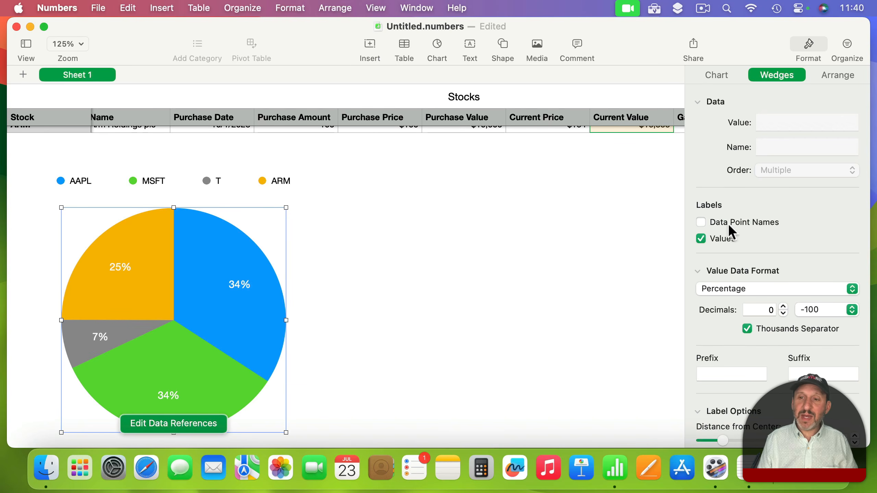
left_click(700, 222)
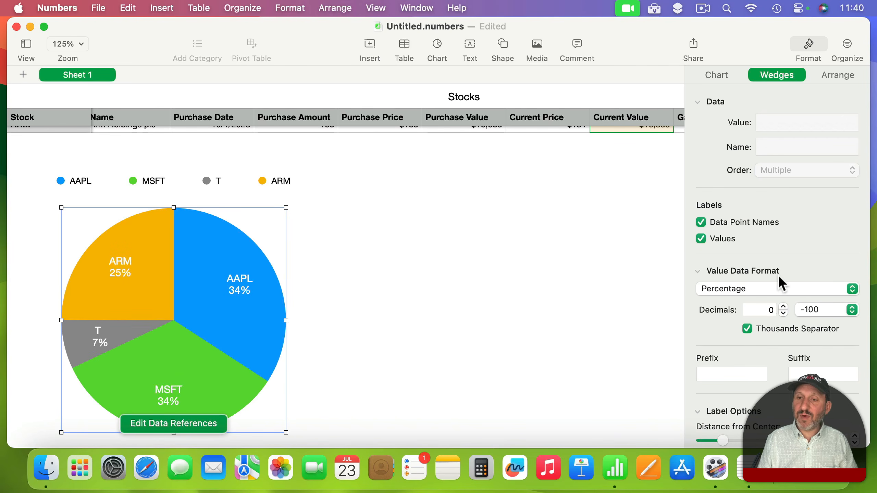
left_click(724, 291)
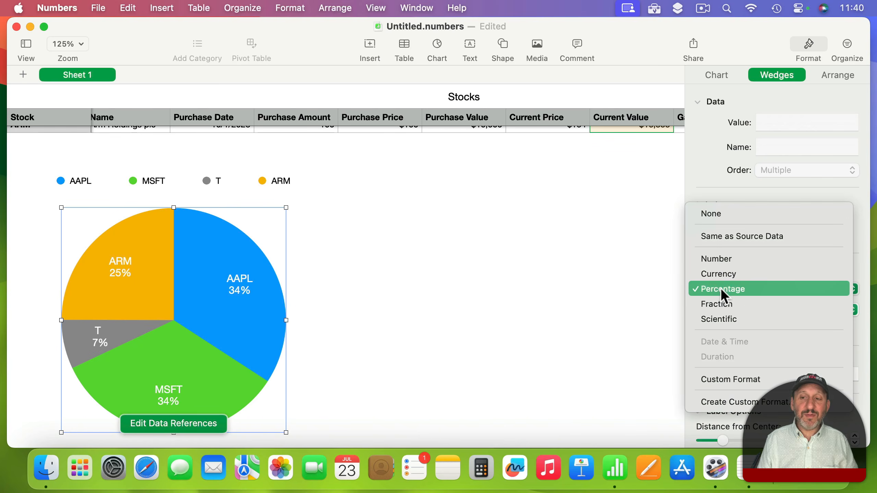
left_click(722, 274)
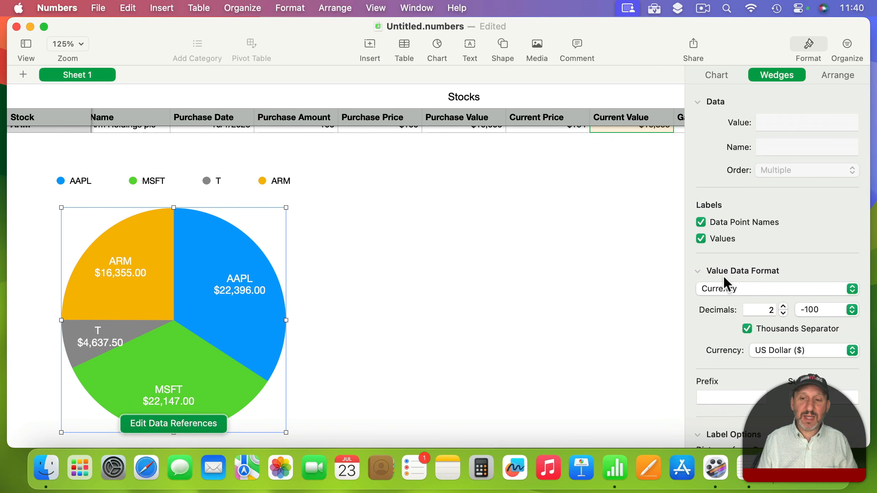
left_click(783, 312)
left_click(783, 313)
Hide the pie chart's legend
left_click(718, 75)
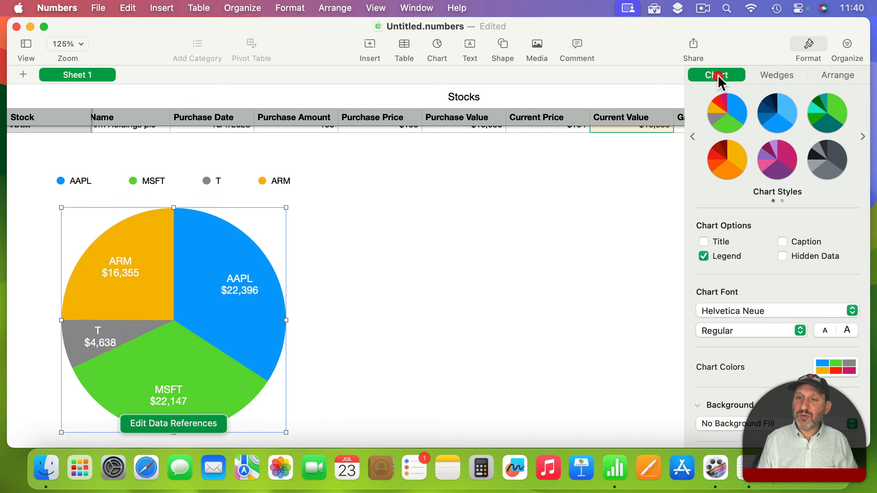
left_click(729, 259)
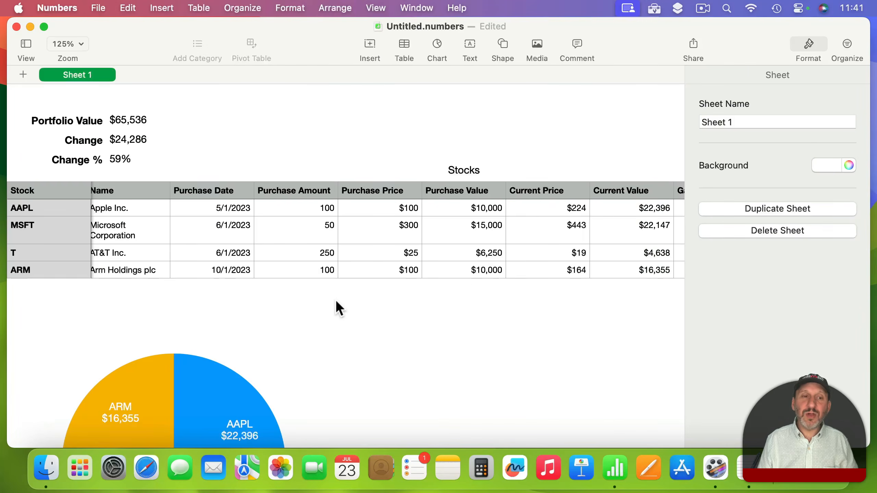
Move the Stocks table lower on the sheet and place the pie chart above it, to the right of the summary table
scroll(336, 300, "down", 8)
left_click(83, 171)
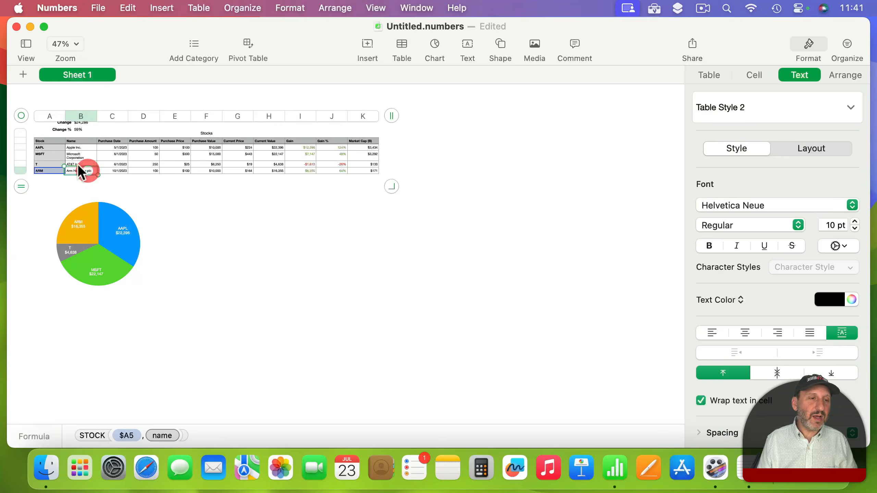
left_click_drag(21, 115, 21, 149)
left_click_drag(93, 233, 191, 116)
left_click(40, 186)
Move the summary table slightly down and right so it sits beside the middle of the pie chart
left_click(64, 122)
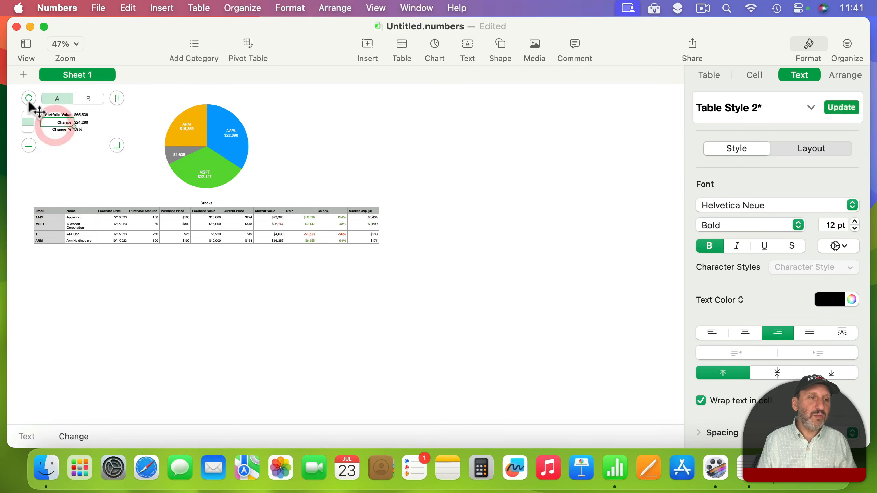
left_click_drag(29, 99, 42, 122)
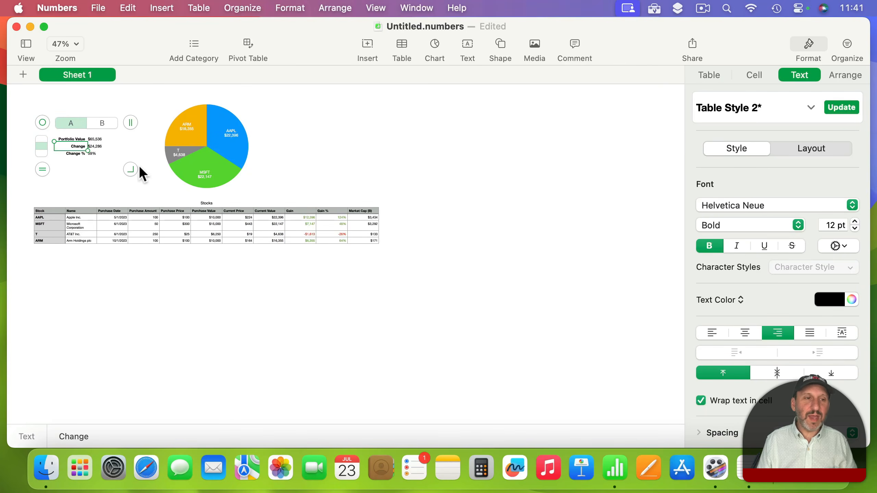
left_click(102, 182)
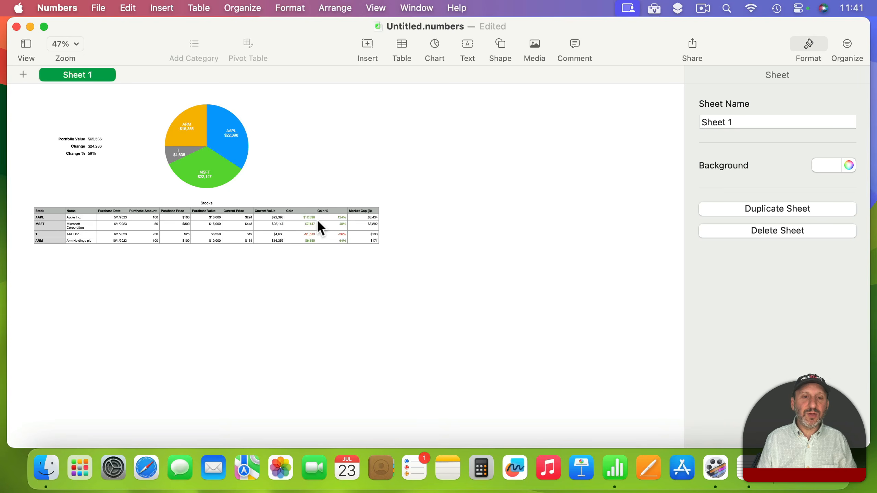